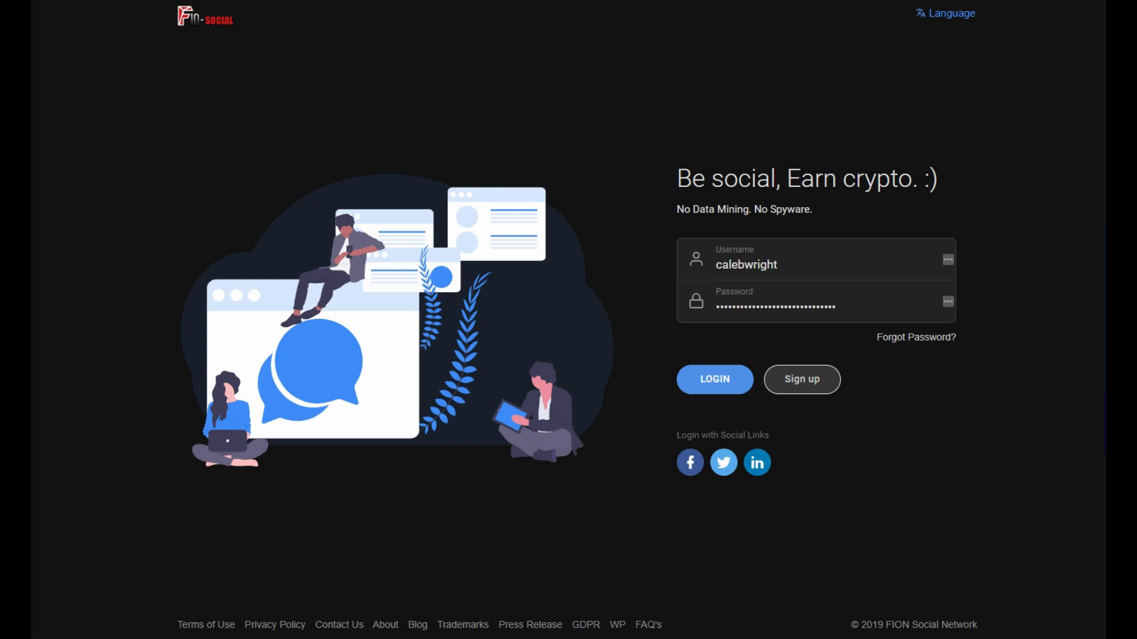
Step: Log in to the social network with the credentials already filled in and open the account's own profile page
left_click(715, 381)
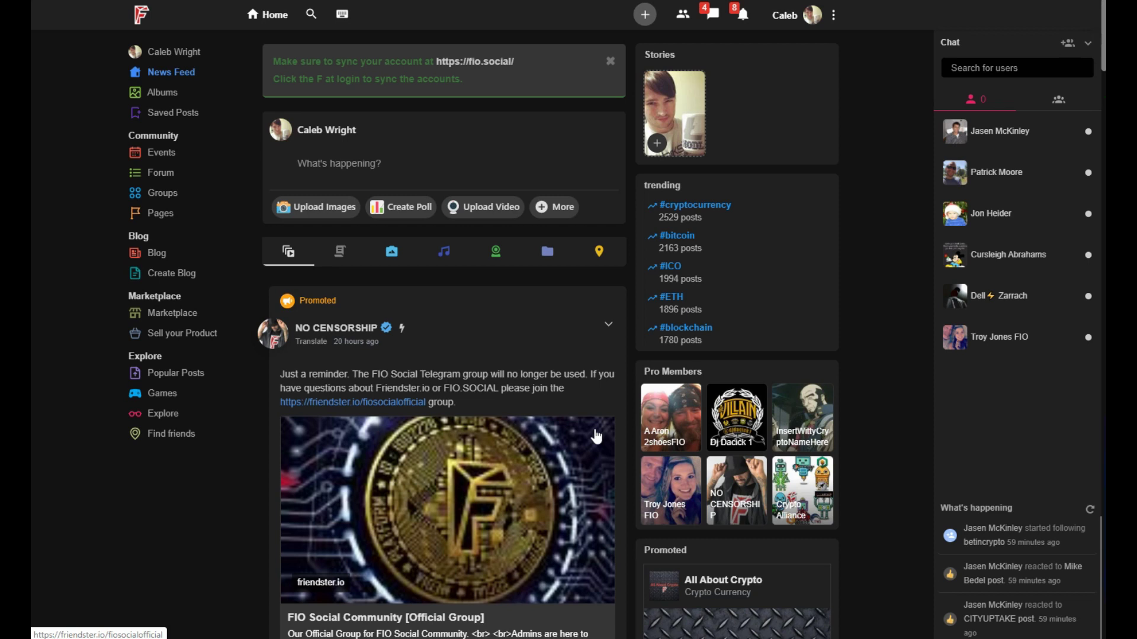
left_click(598, 439)
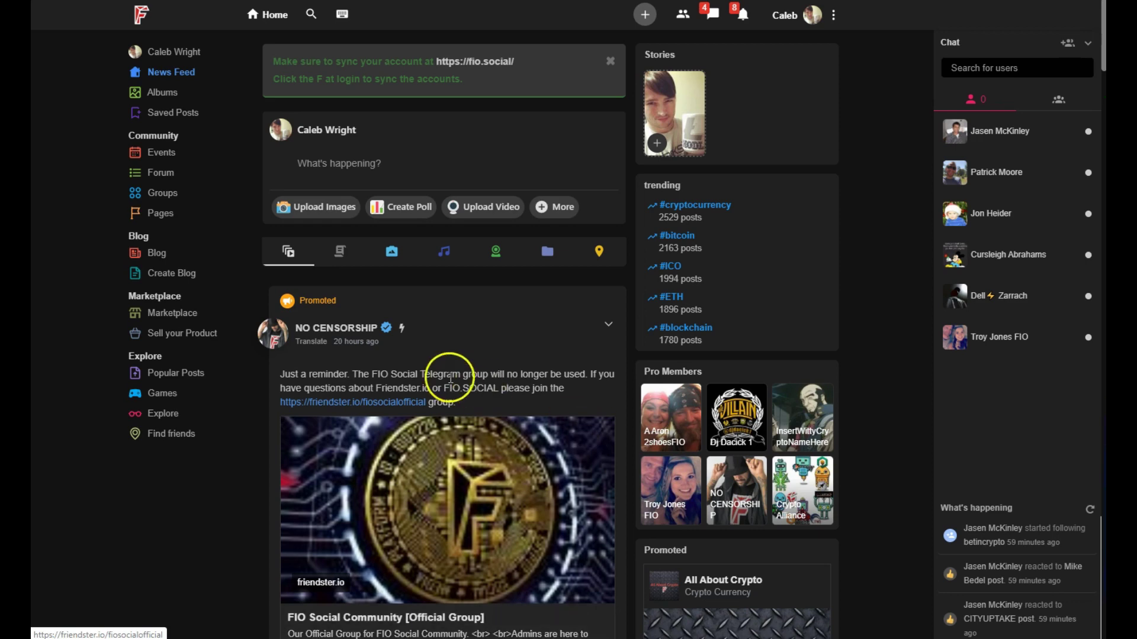
left_click(164, 52)
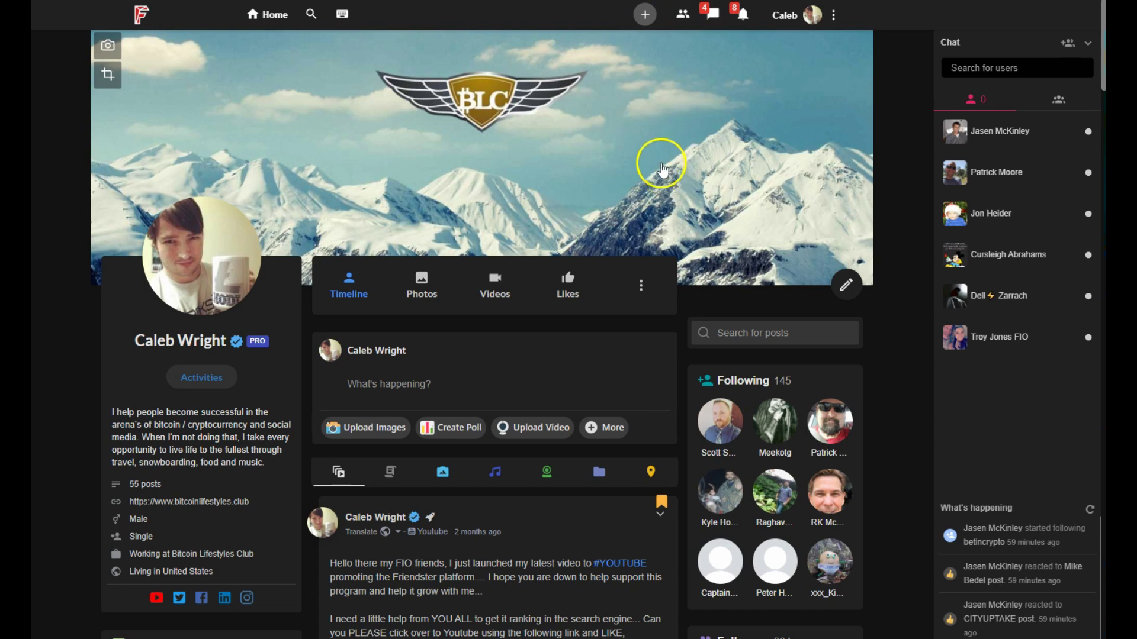
Step: Open the account's boosted posts and look through the listed articles, posts and comments
left_click(833, 15)
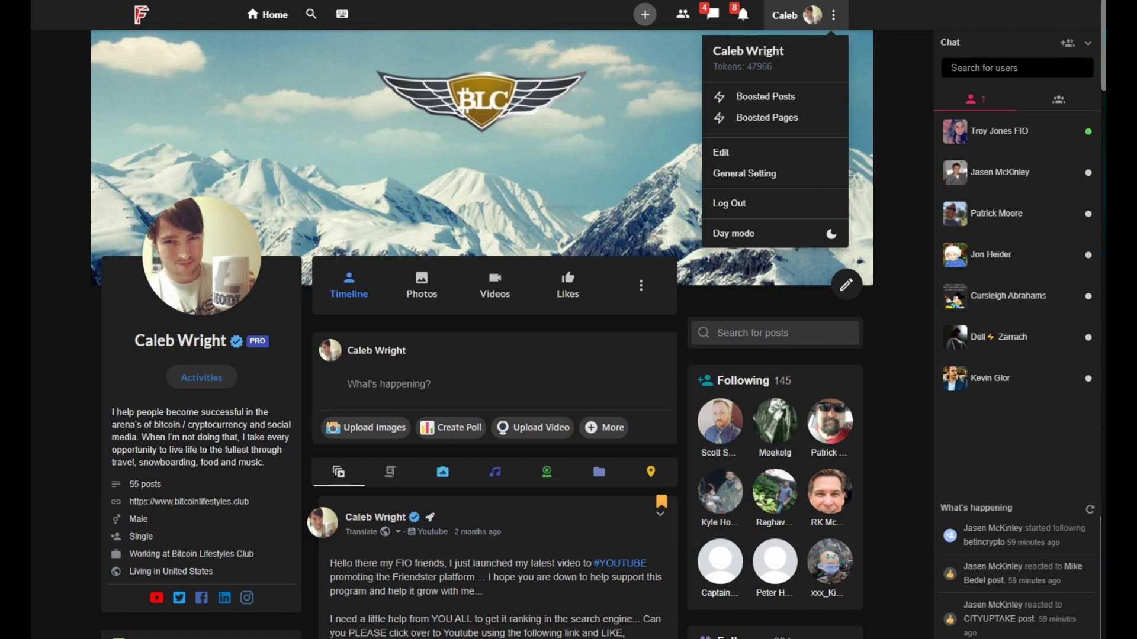
left_click(768, 101)
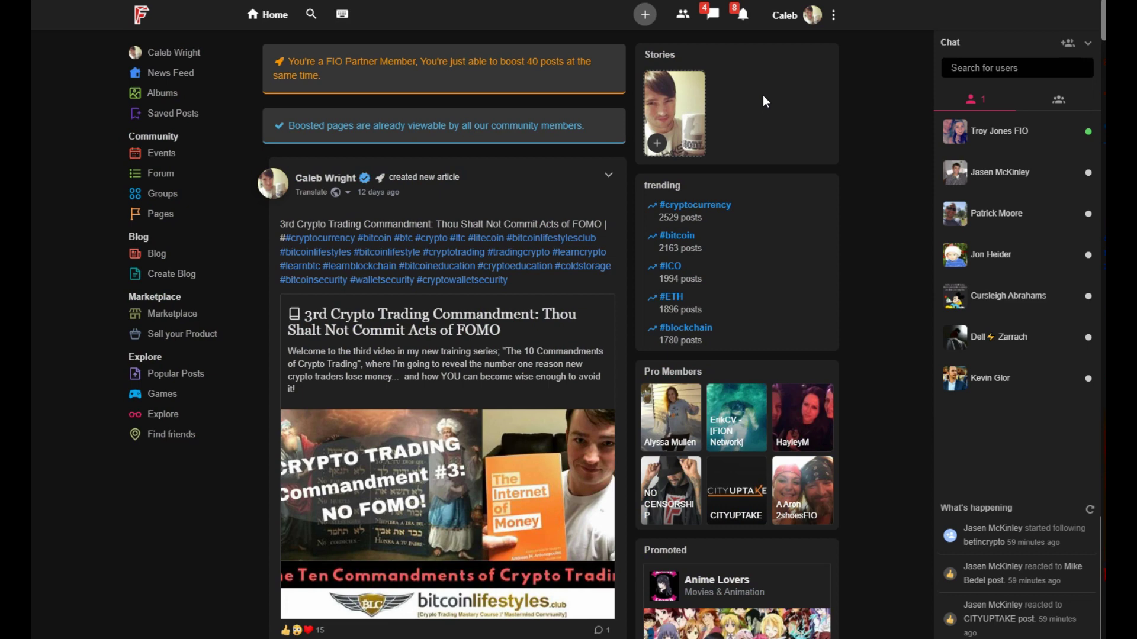
scroll(499, 204, "down", 3)
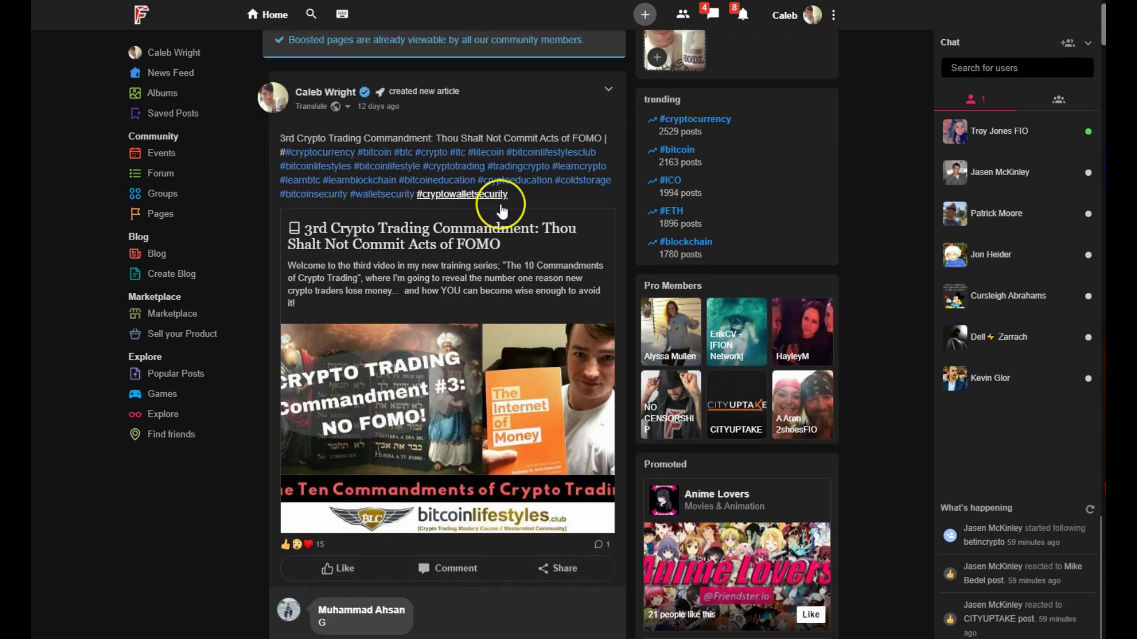
scroll(501, 207, "down", 8)
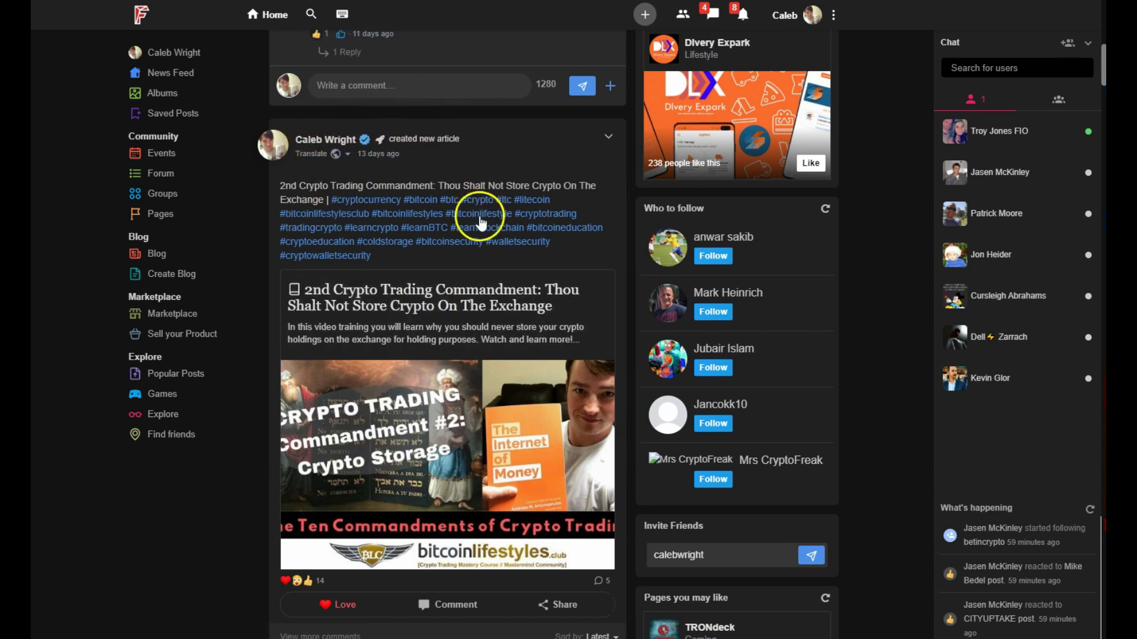
scroll(407, 236, "down", 9)
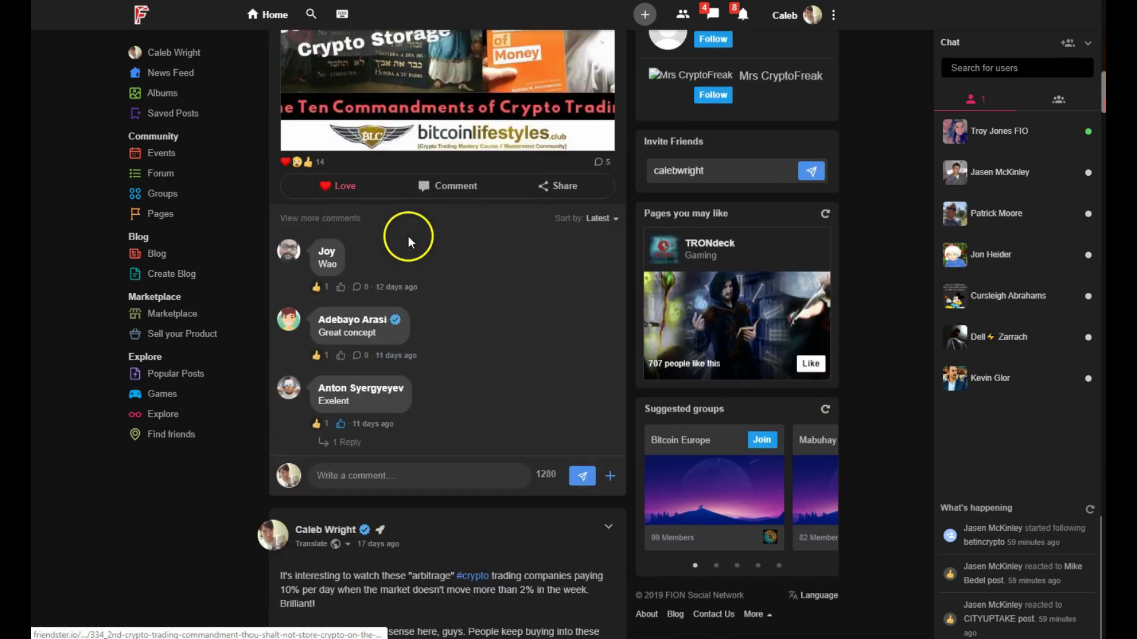
scroll(407, 236, "down", 9)
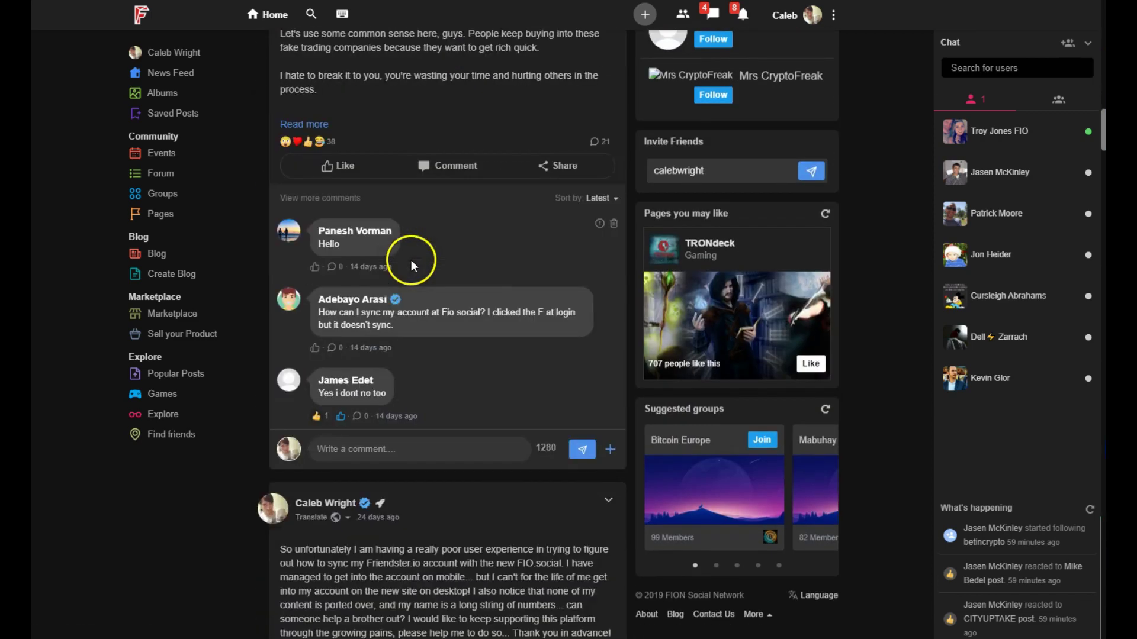
scroll(411, 260, "down", 15)
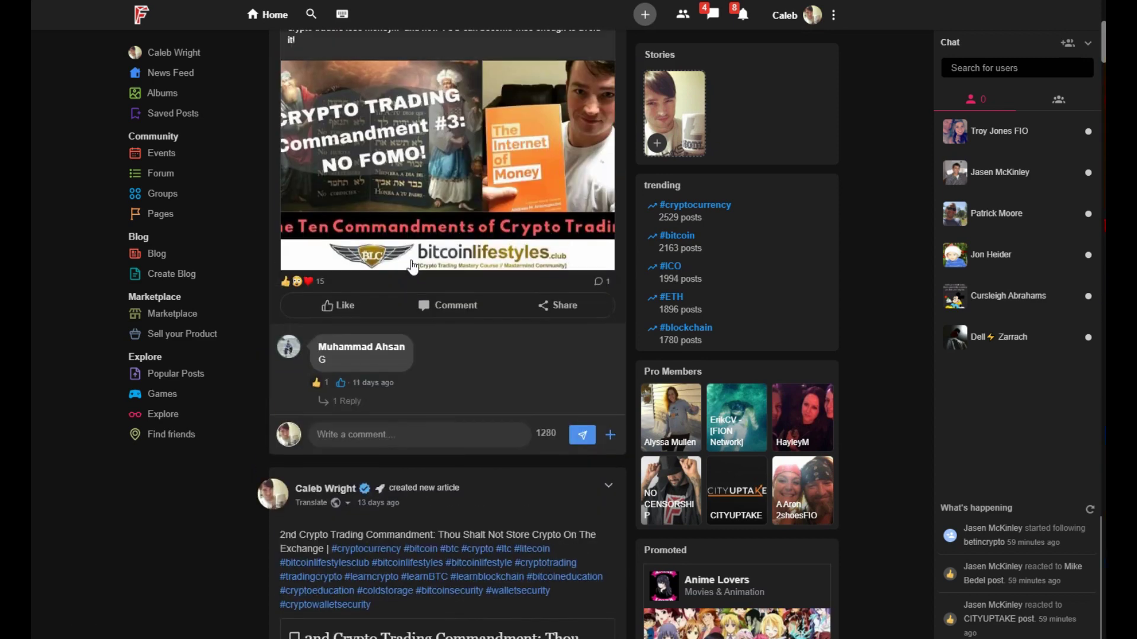
scroll(412, 266, "up", 3)
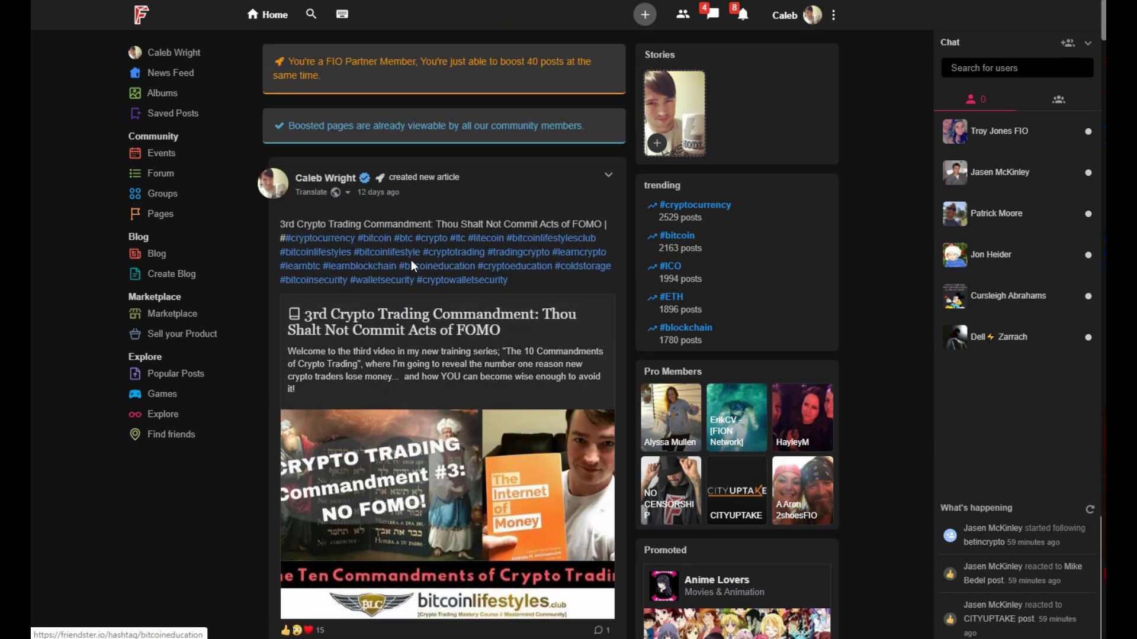
scroll(413, 266, "down", 1)
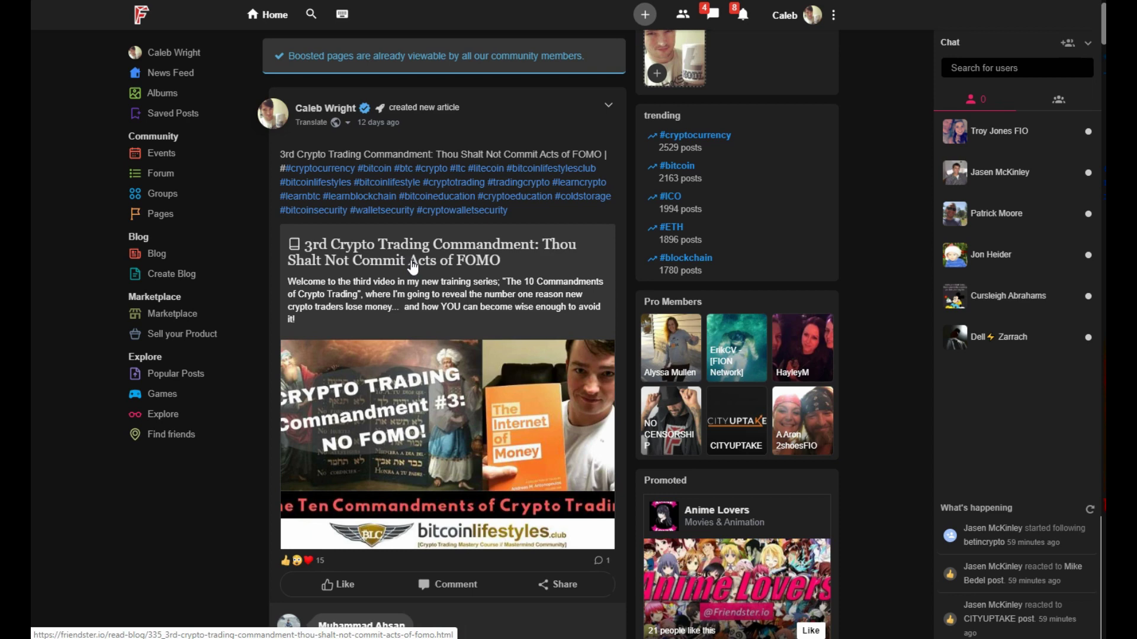
scroll(413, 267, "up", 1)
Step: Check the options available for the "3rd Crypto Trading Commandment" boosted post without applying any
left_click(377, 200)
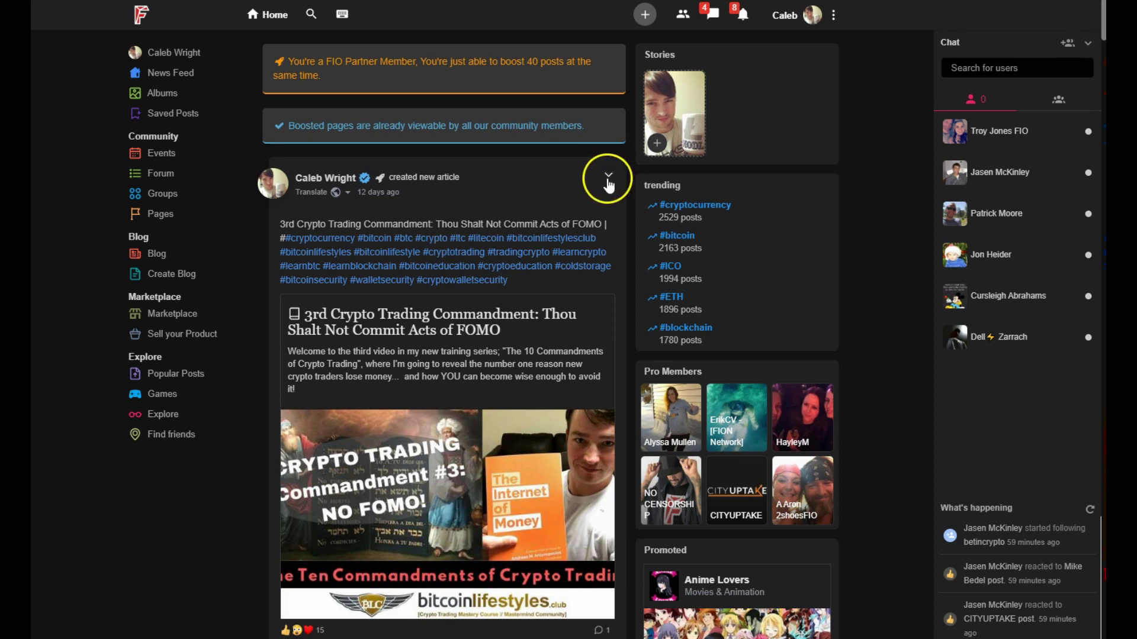
left_click(608, 179)
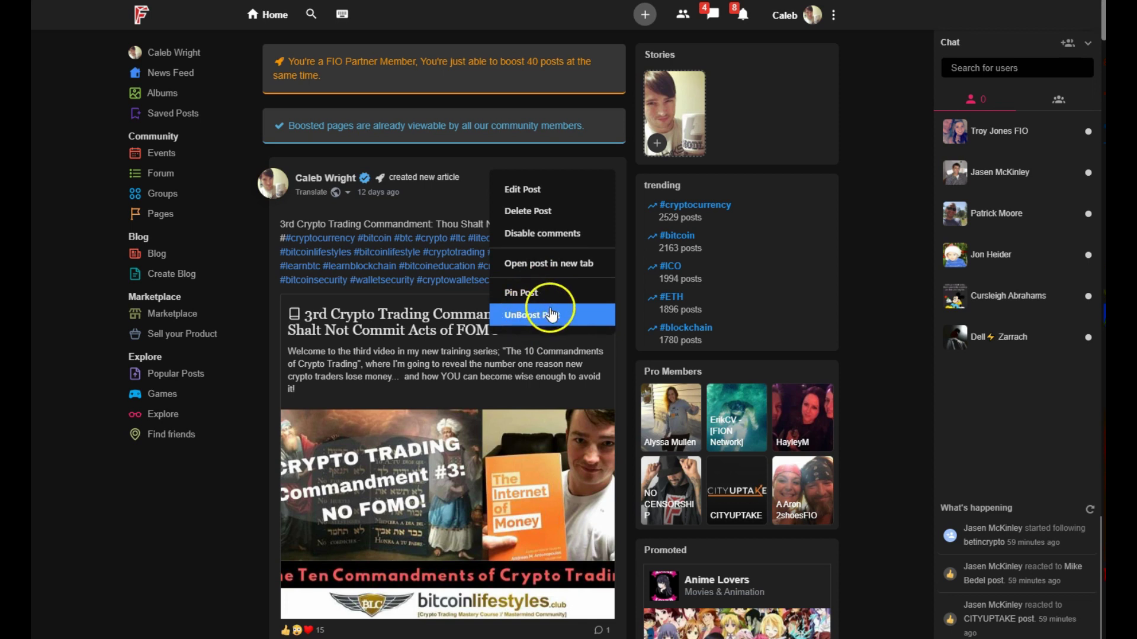
left_click(470, 163)
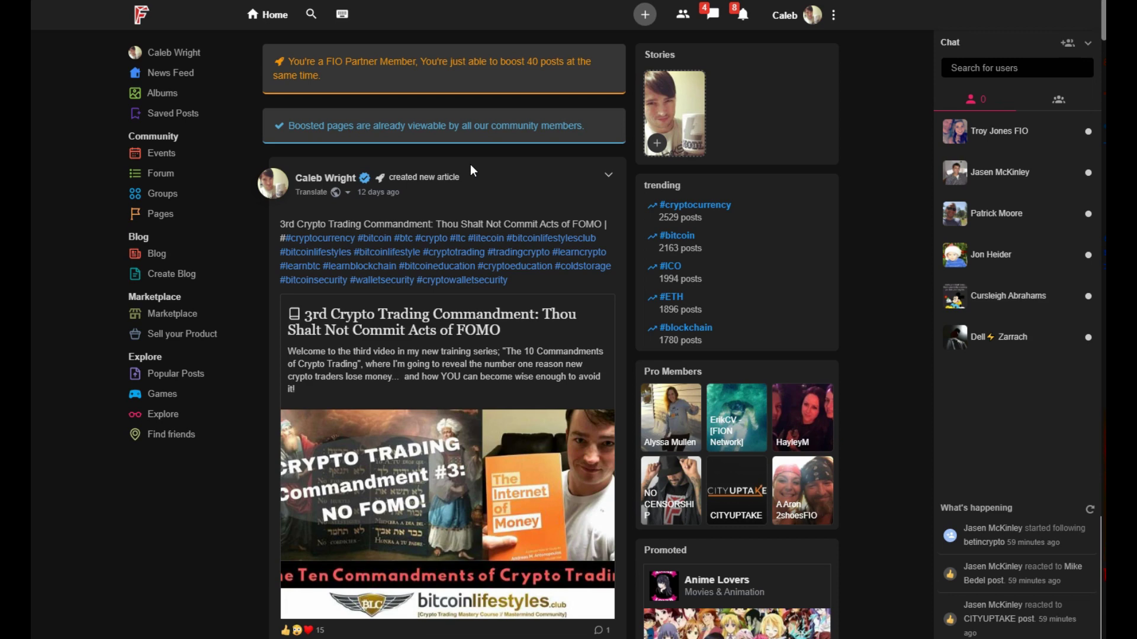
Step: Look through the remaining boosted posts and expand the comments under the post about arbitrage crypto trading companies
scroll(294, 173, "down", 10)
scroll(294, 173, "down", 1)
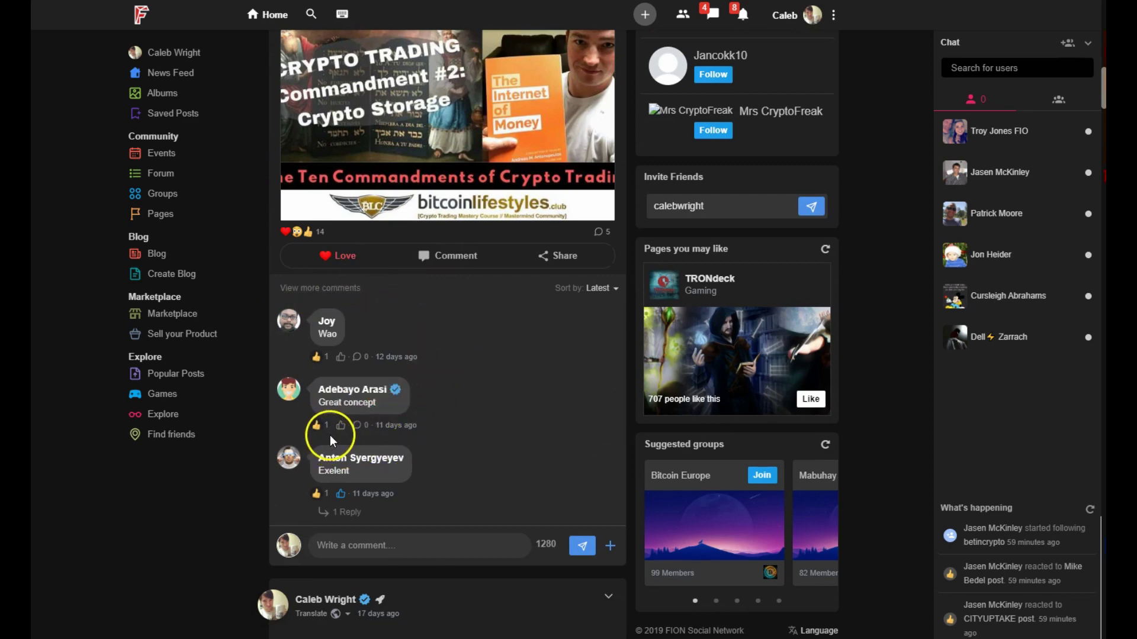
scroll(459, 447, "down", 10)
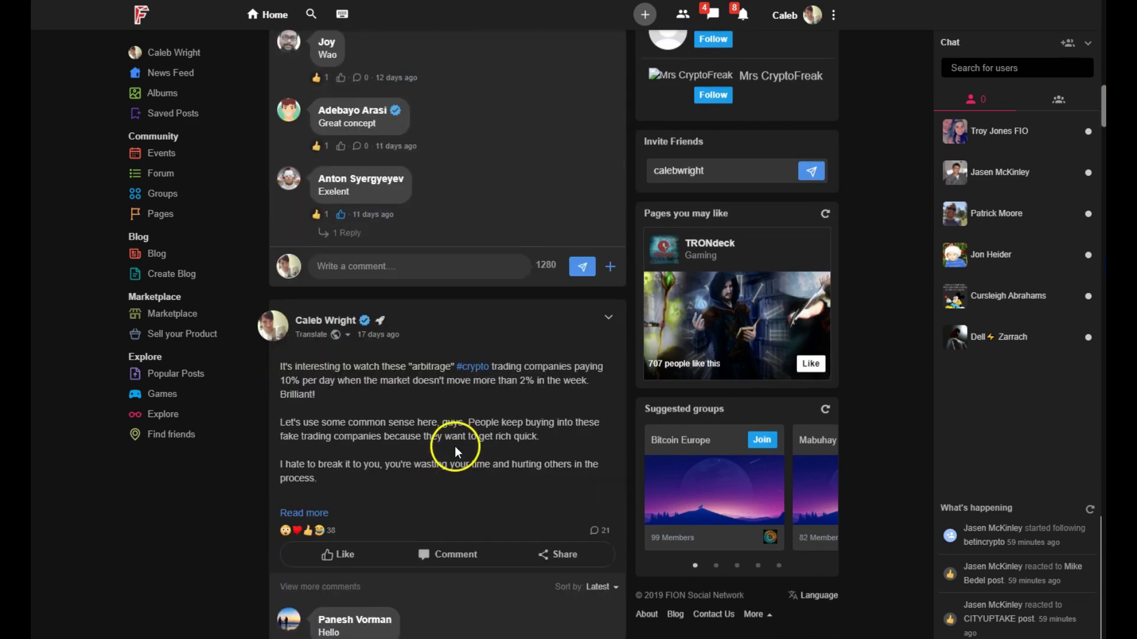
left_click(331, 238)
scroll(381, 249, "down", 15)
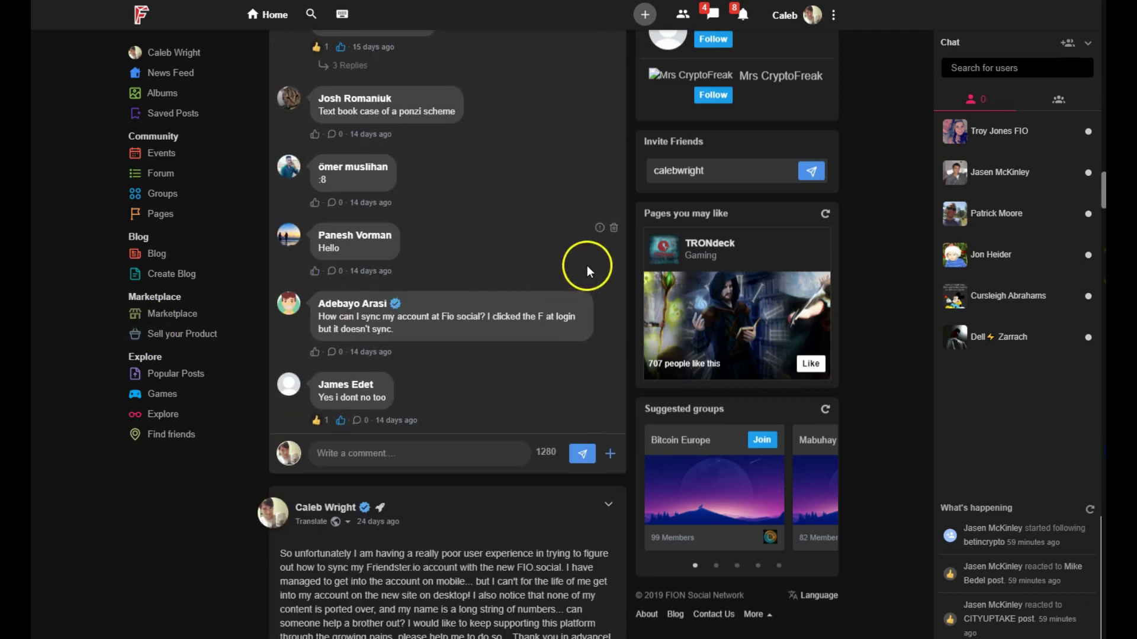
scroll(588, 265, "up", 6)
Step: Switch the site to day mode to preview the light theme and return it to night mode
left_click(835, 16)
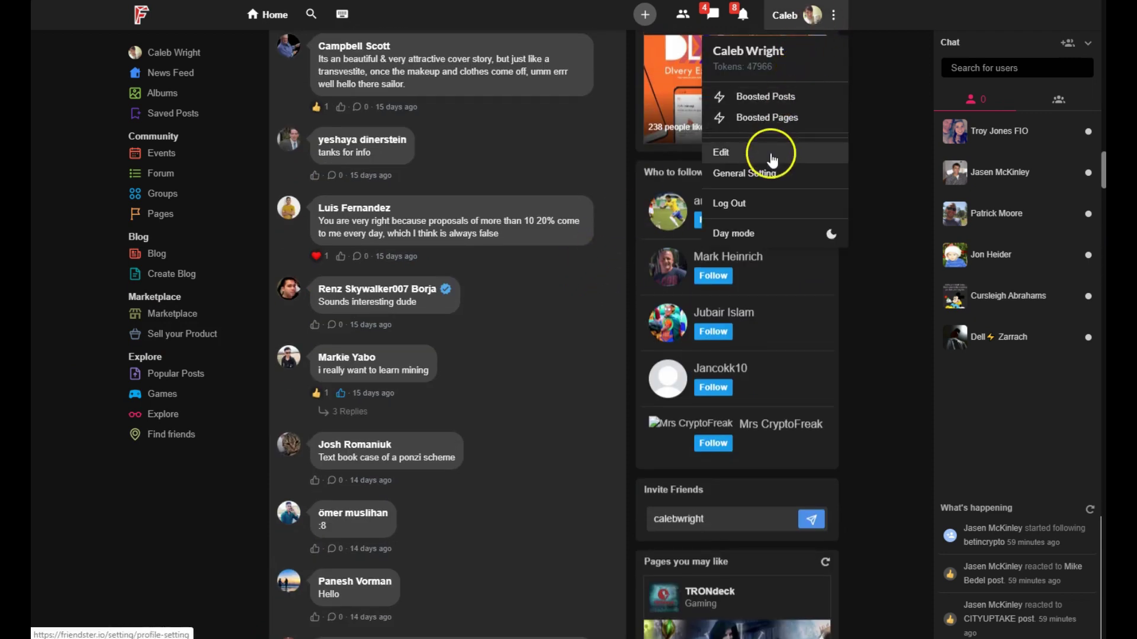
left_click(732, 237)
left_click(666, 289)
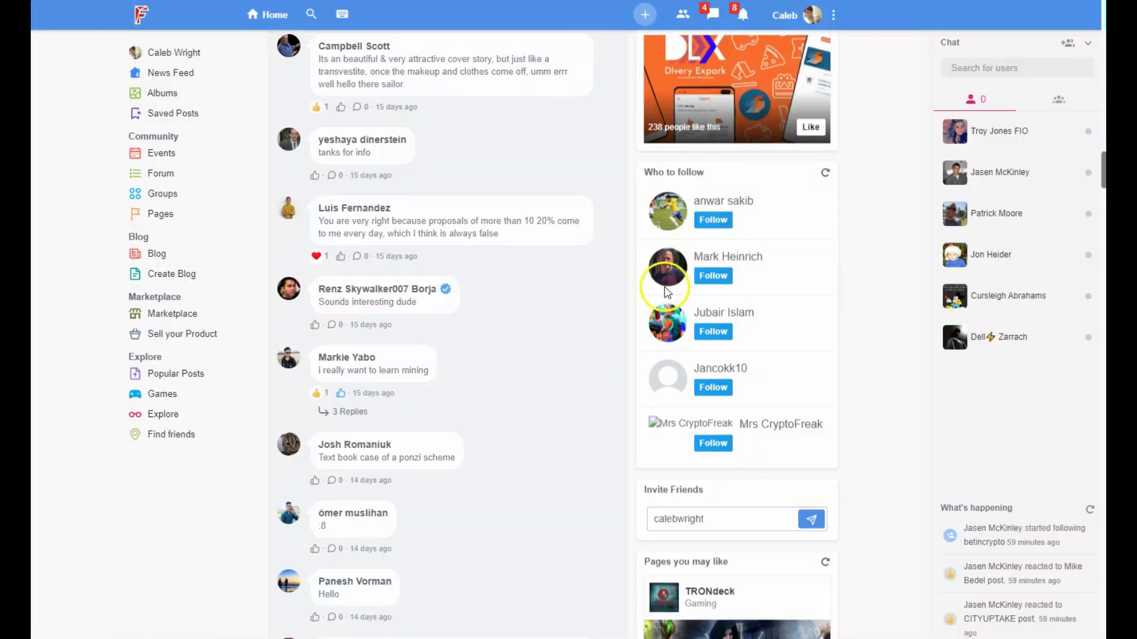
scroll(614, 304, "up", 8)
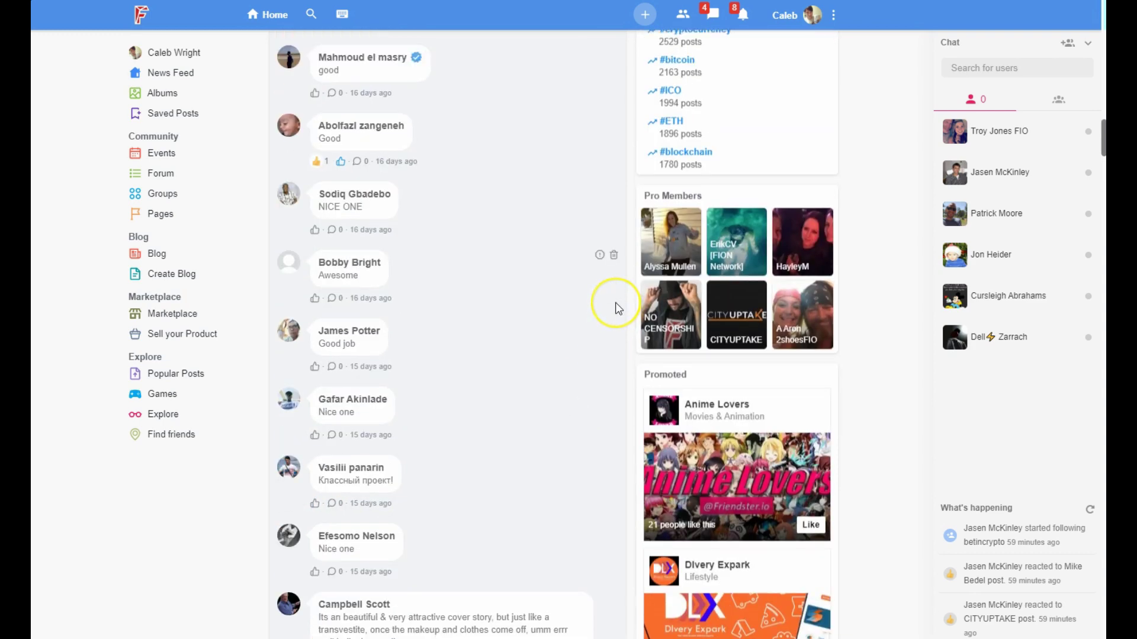
scroll(616, 307, "down", 8)
left_click(833, 14)
left_click(742, 232)
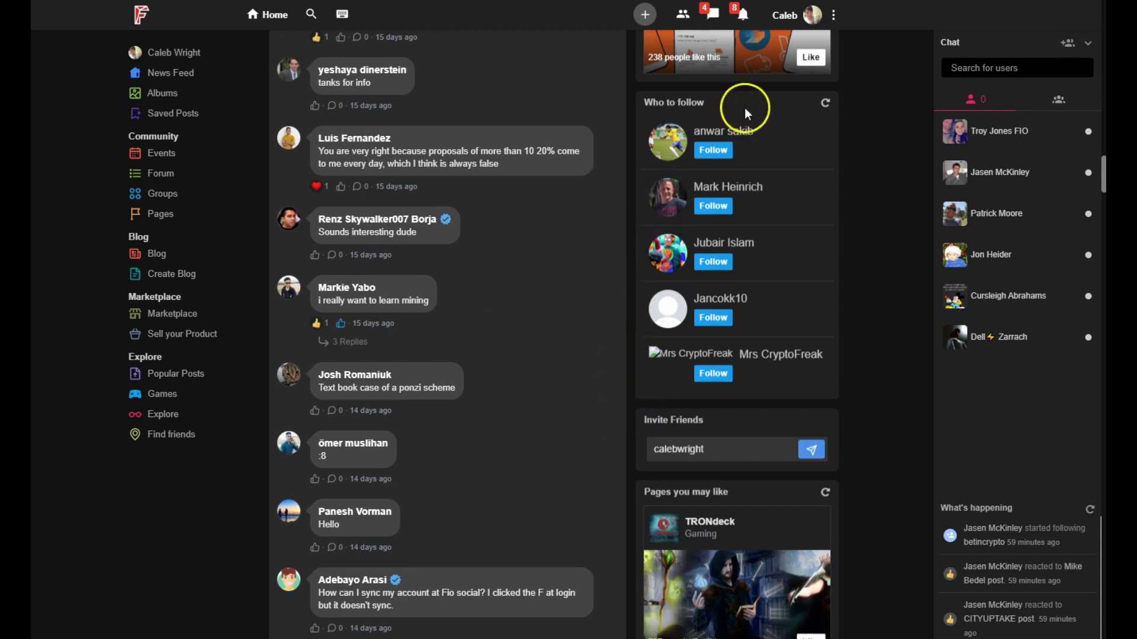
Step: Open the profile settings for editing and review the name, about me, location, work, website and relationship fields
left_click(834, 15)
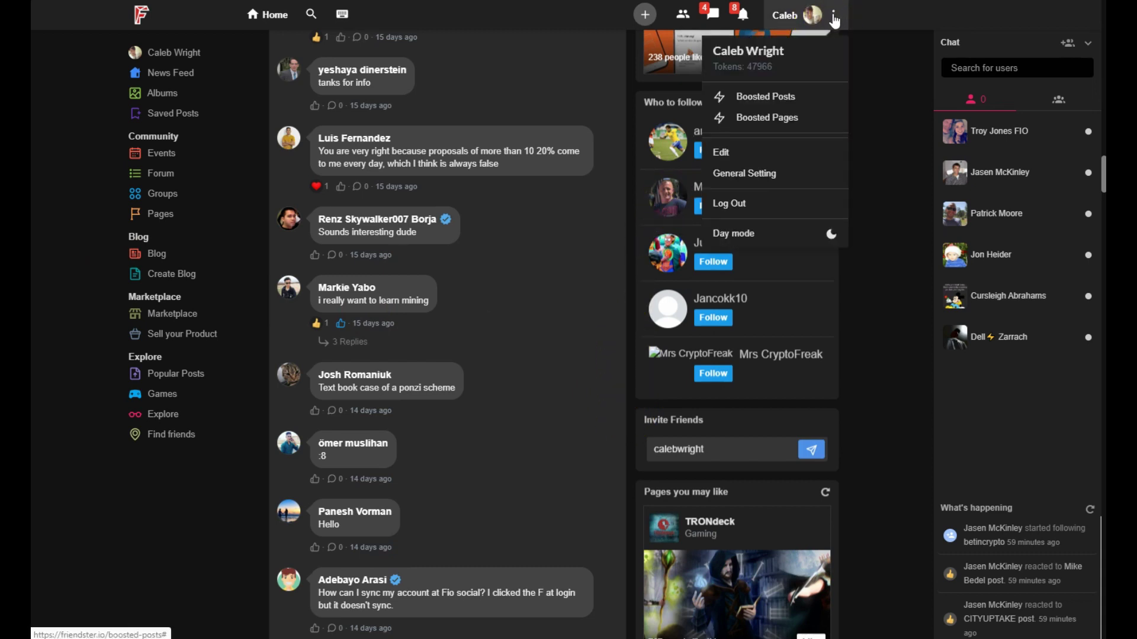
left_click(730, 160)
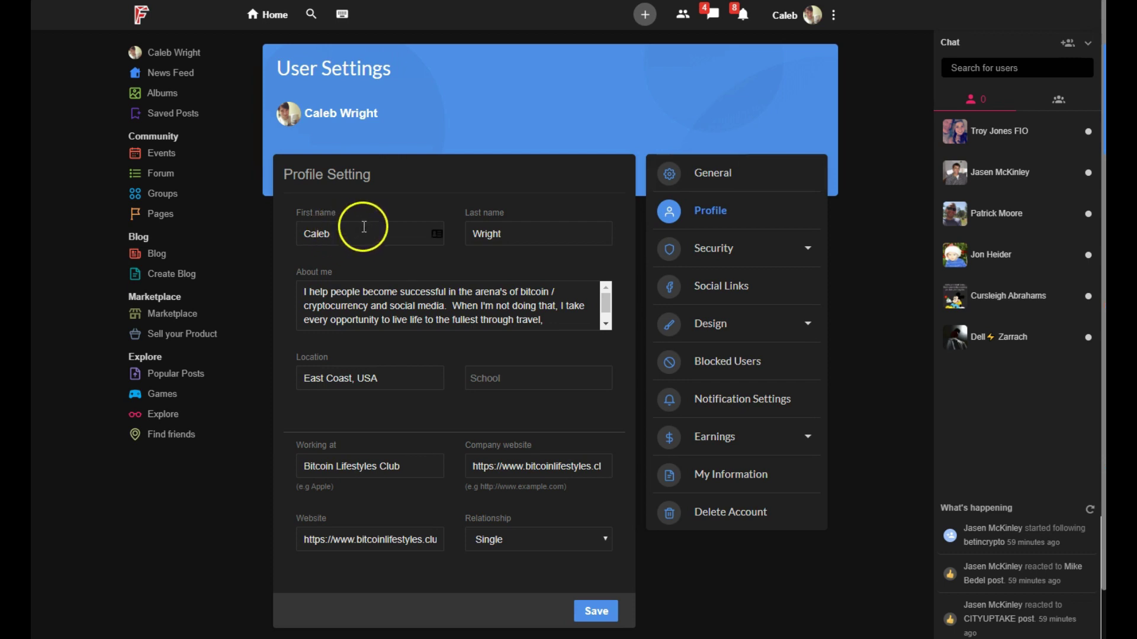
left_click(382, 304)
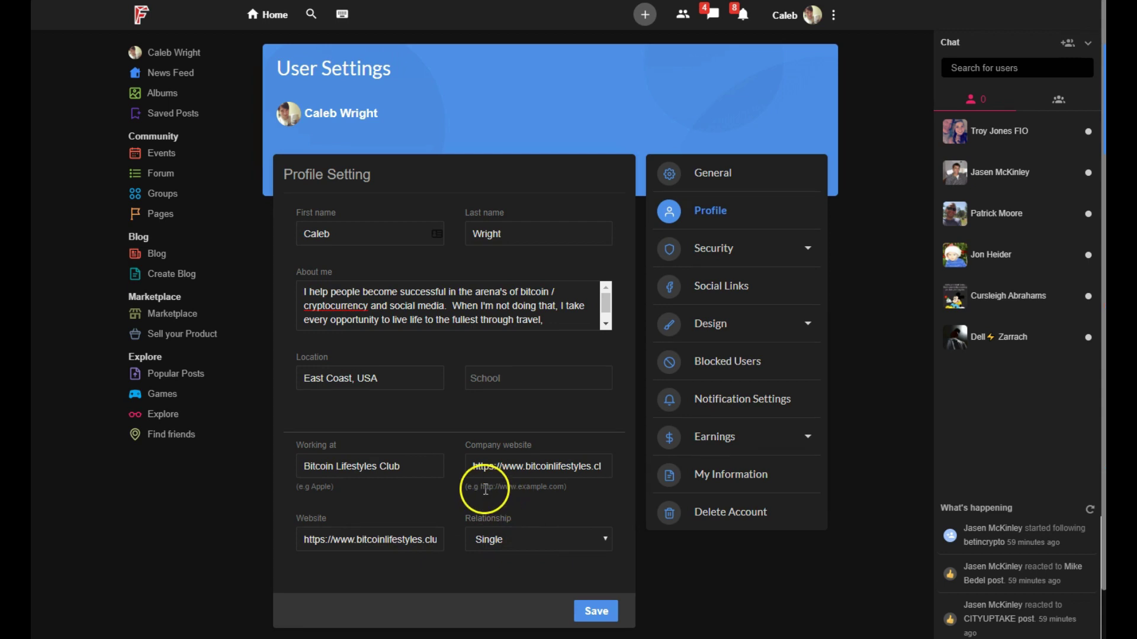
scroll(483, 484, "down", 2)
scroll(483, 481, "up", 2)
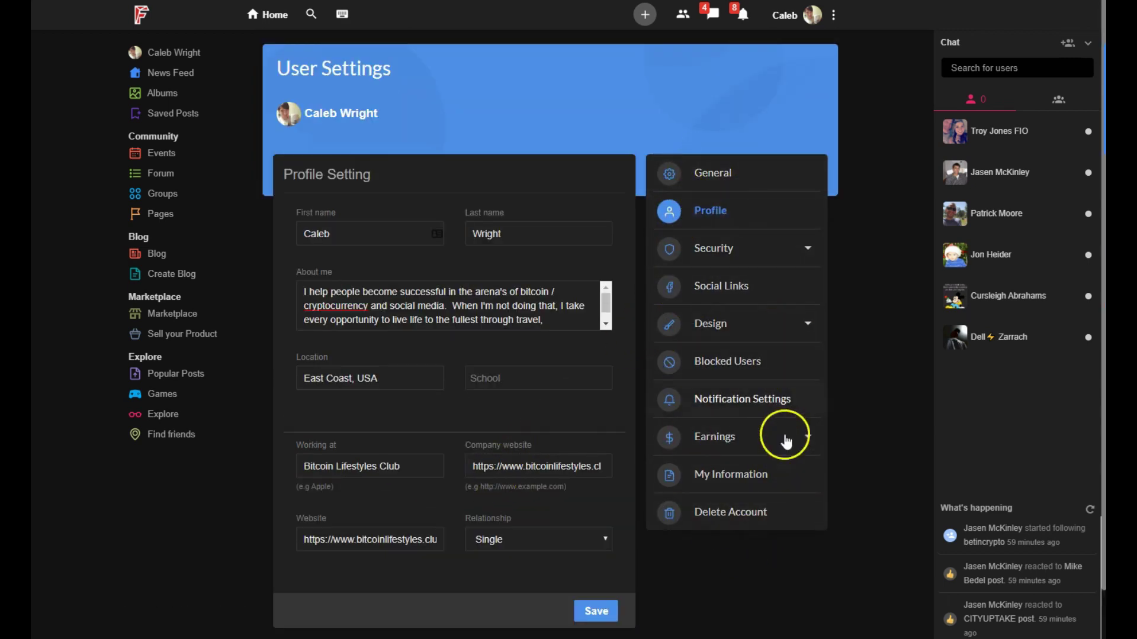
Step: Open the general account settings and clear the e-mail field
left_click(714, 172)
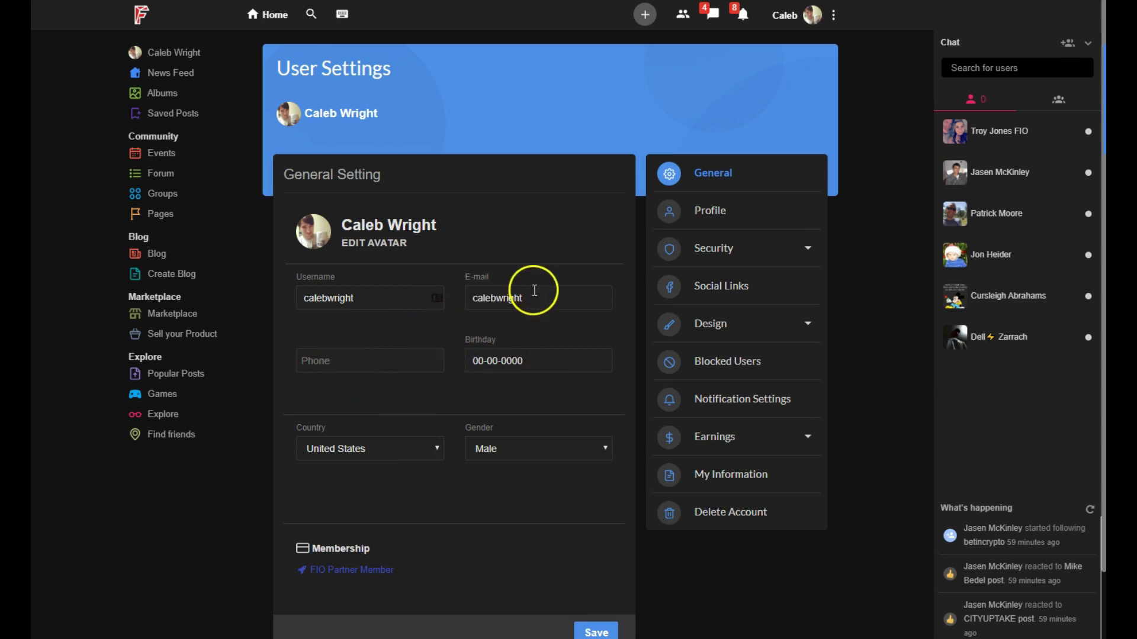
left_click(534, 290)
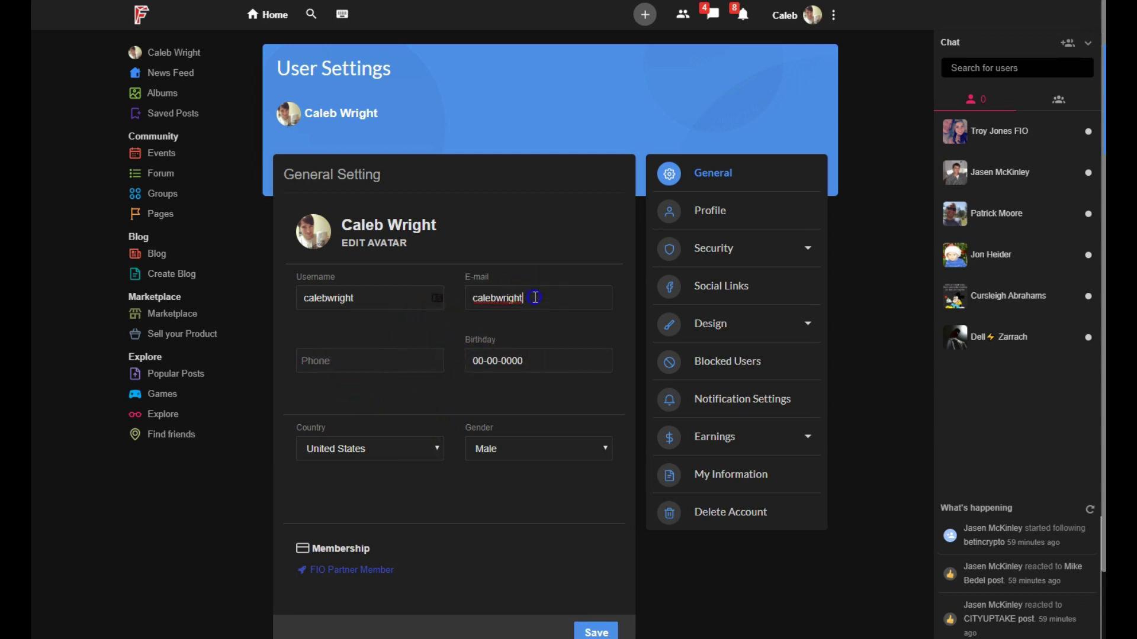
scroll(514, 284, "down", 2)
scroll(516, 279, "up", 2)
double_click(492, 298)
left_click(500, 300)
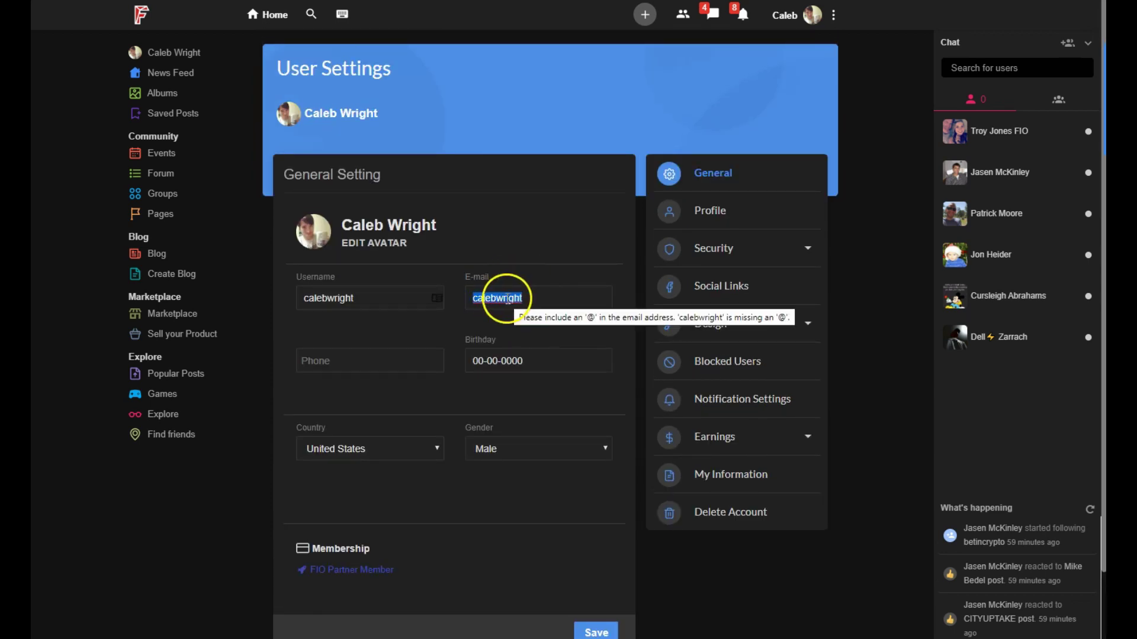
left_click(521, 294)
key("ctrl+a")
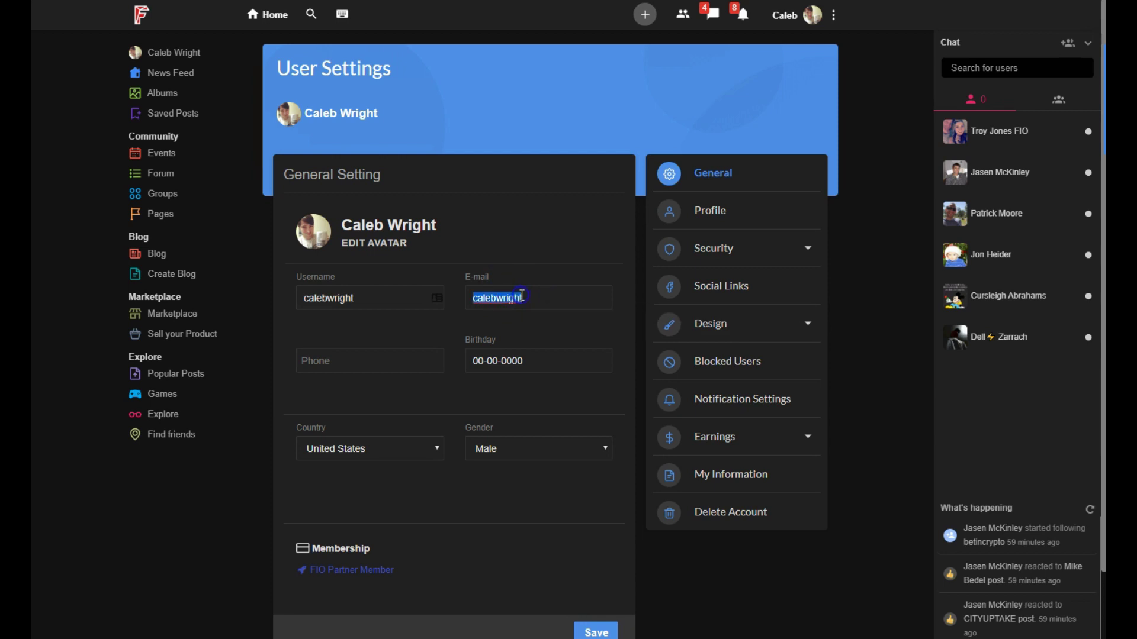
key("BackSpace")
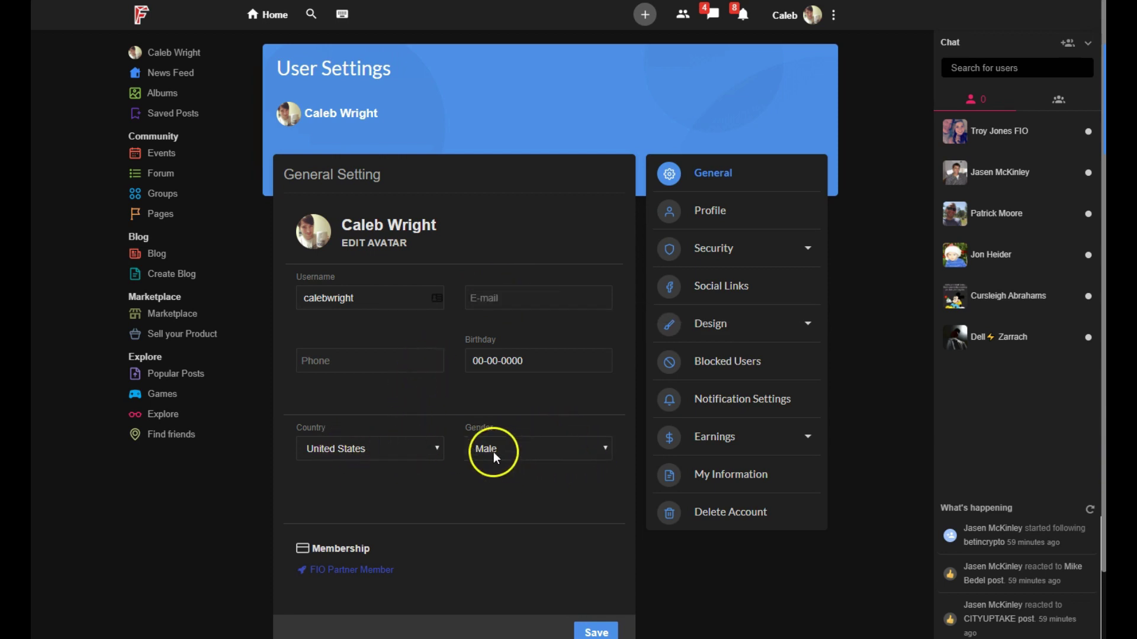
Step: Expand the Security settings and review the Privacy, Password and Manage Sessions options
scroll(435, 448, "down", 2)
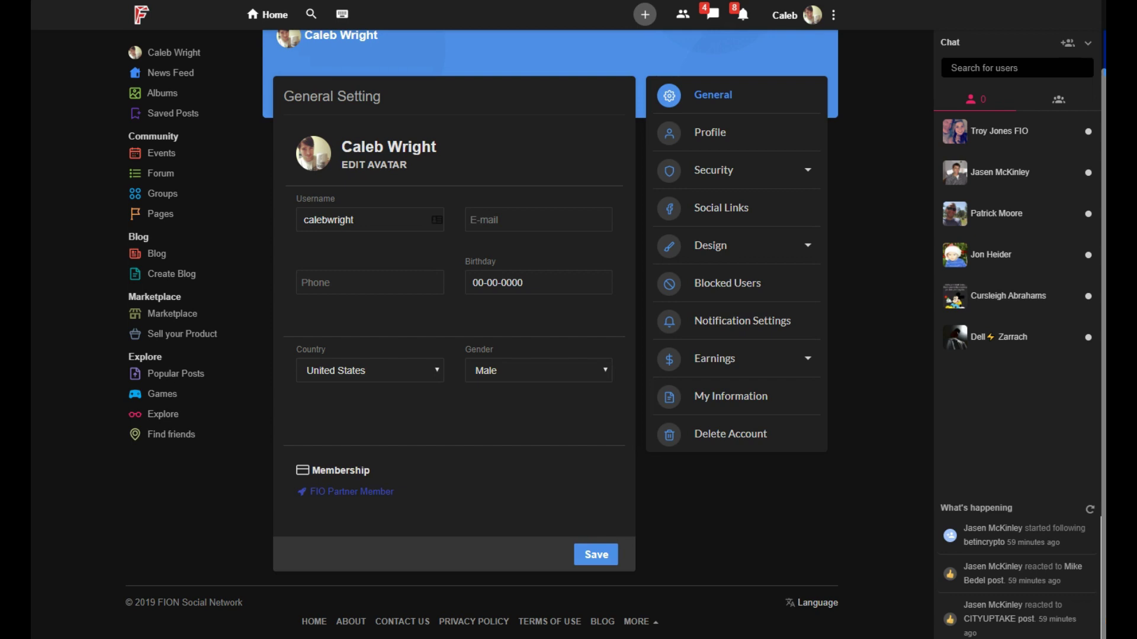
left_click(732, 173)
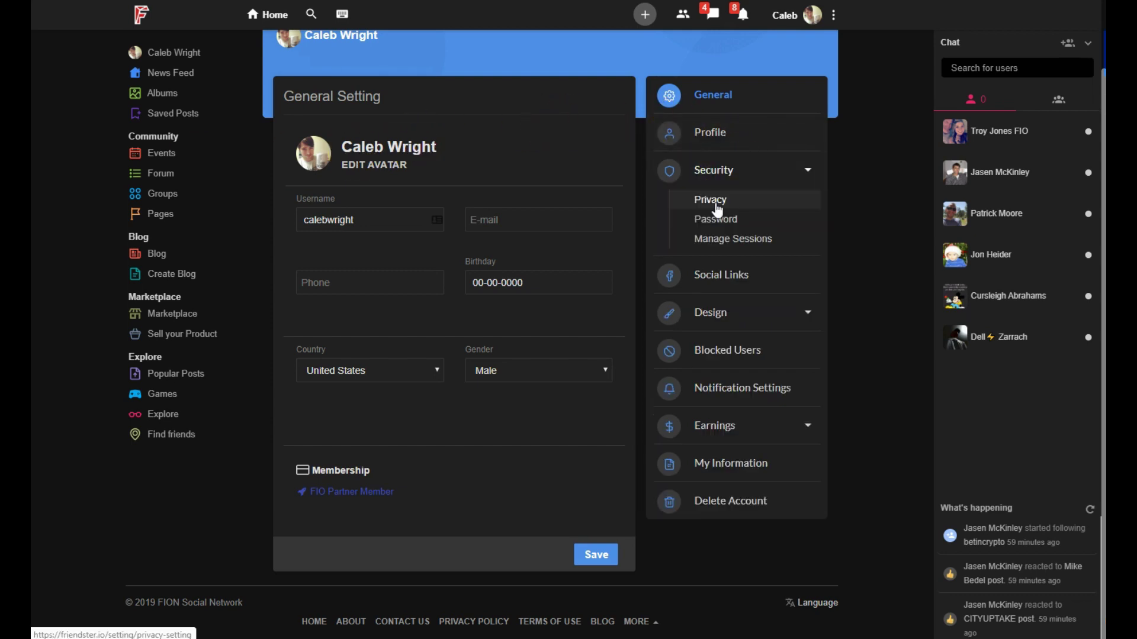
left_click(714, 205)
left_click(716, 205)
left_click(749, 177)
left_click(718, 202)
left_click(718, 218)
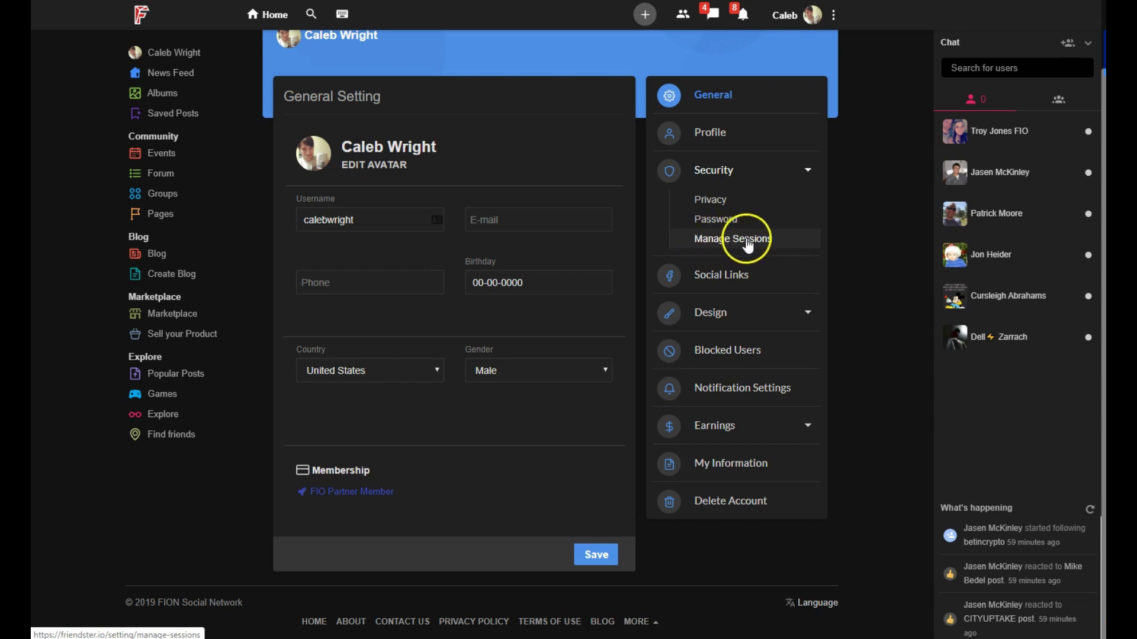
left_click(716, 241)
left_click(706, 282)
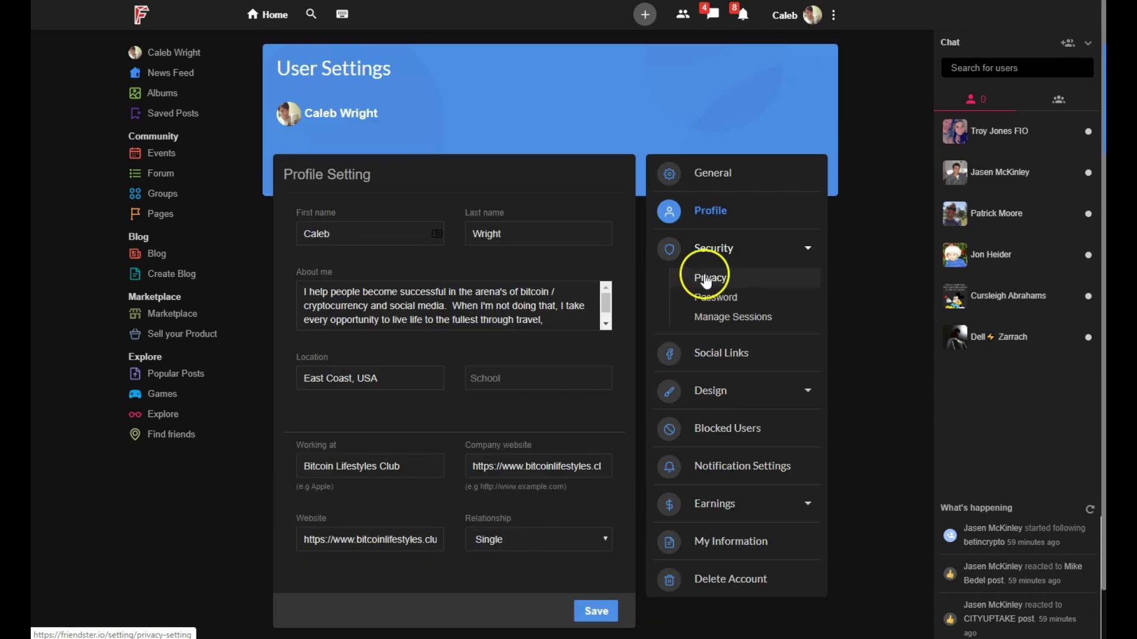
Step: Open the Social Links settings and review the Facebook, Twitter, Google+, LinkedIn, Instagram and YouTube fields
left_click(724, 353)
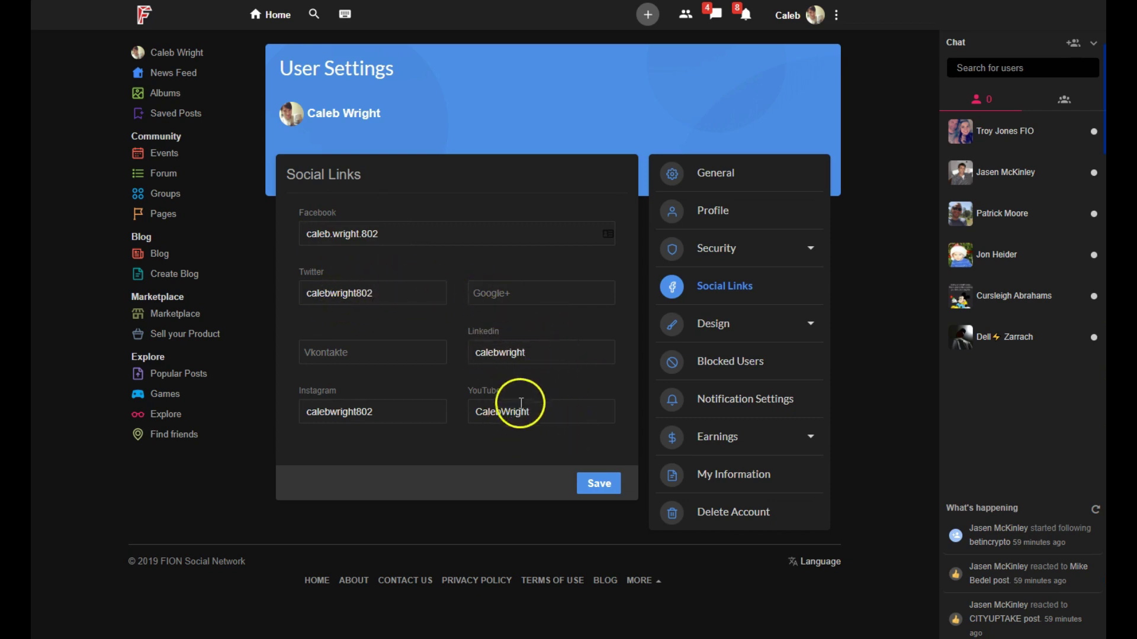
left_click(516, 291)
left_click(489, 271)
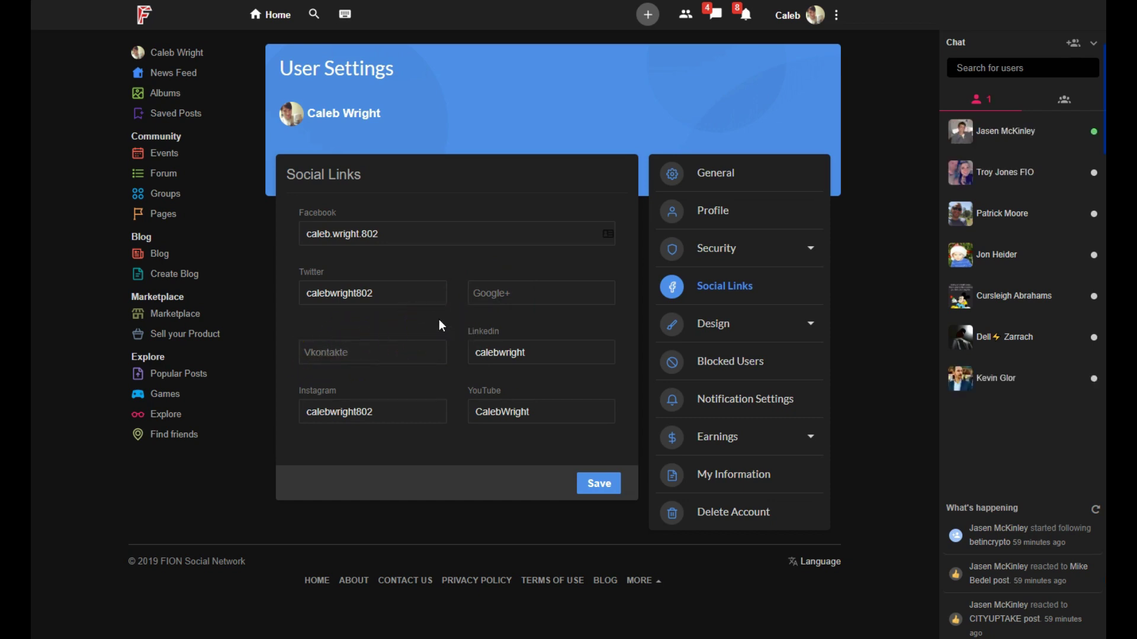
Step: Open the Design settings and examine the Background and CSS file upload areas
left_click(737, 326)
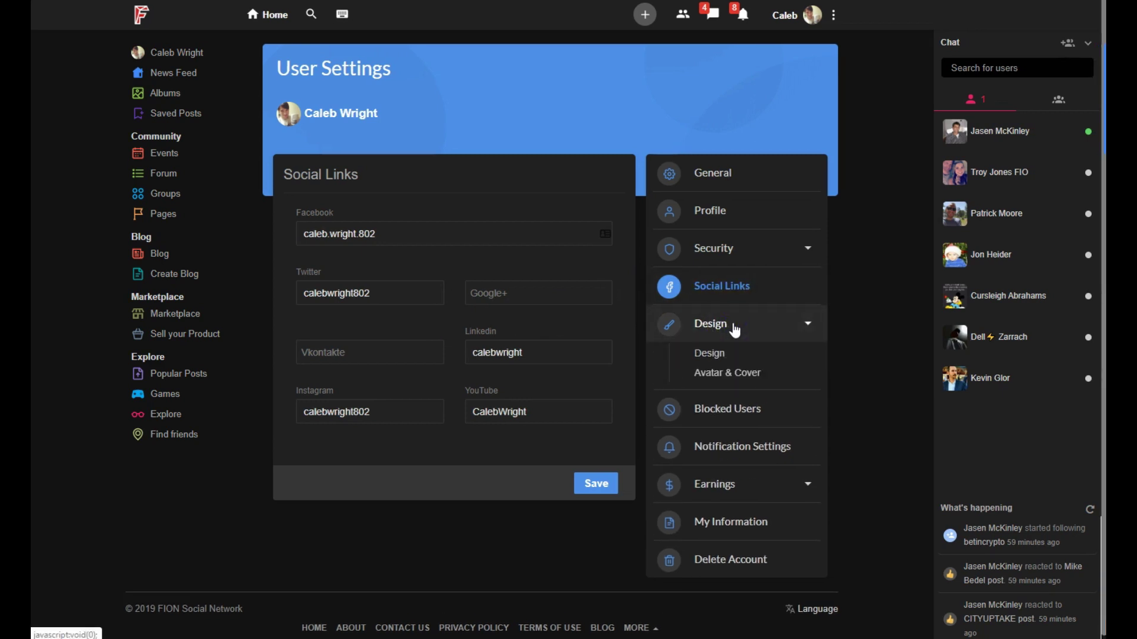
left_click(716, 354)
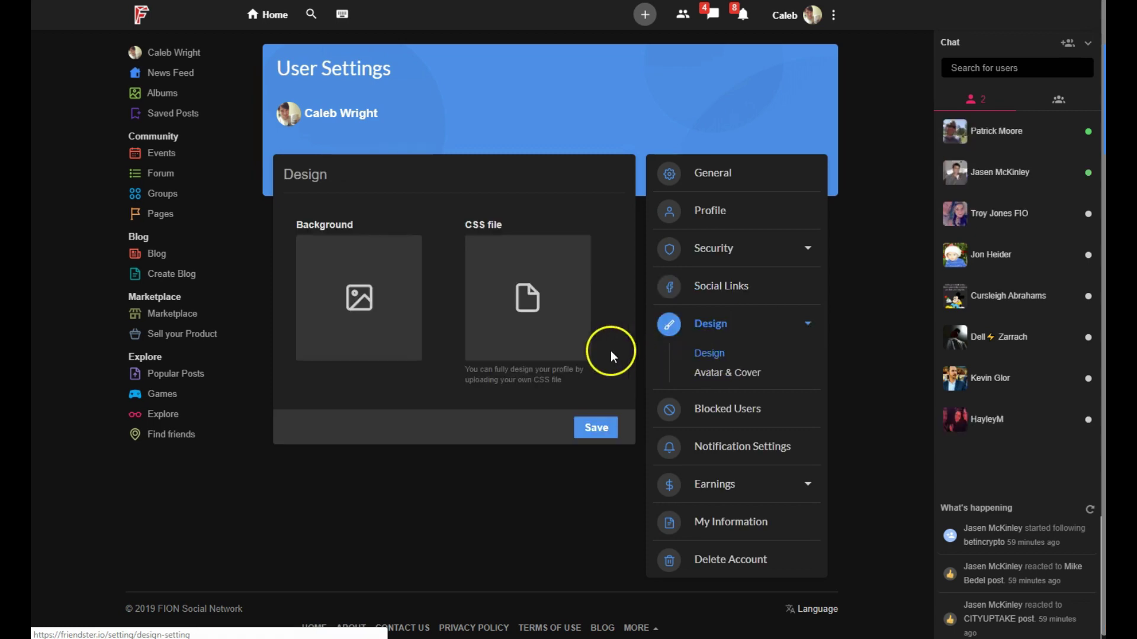
scroll(374, 424, "down", 1)
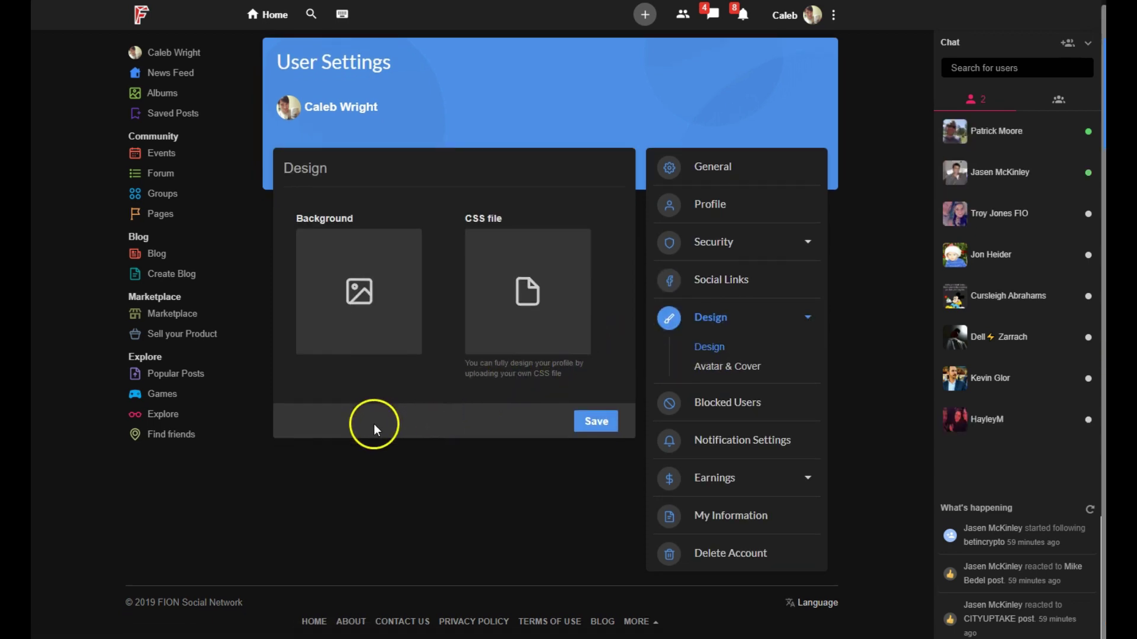
left_click(356, 315)
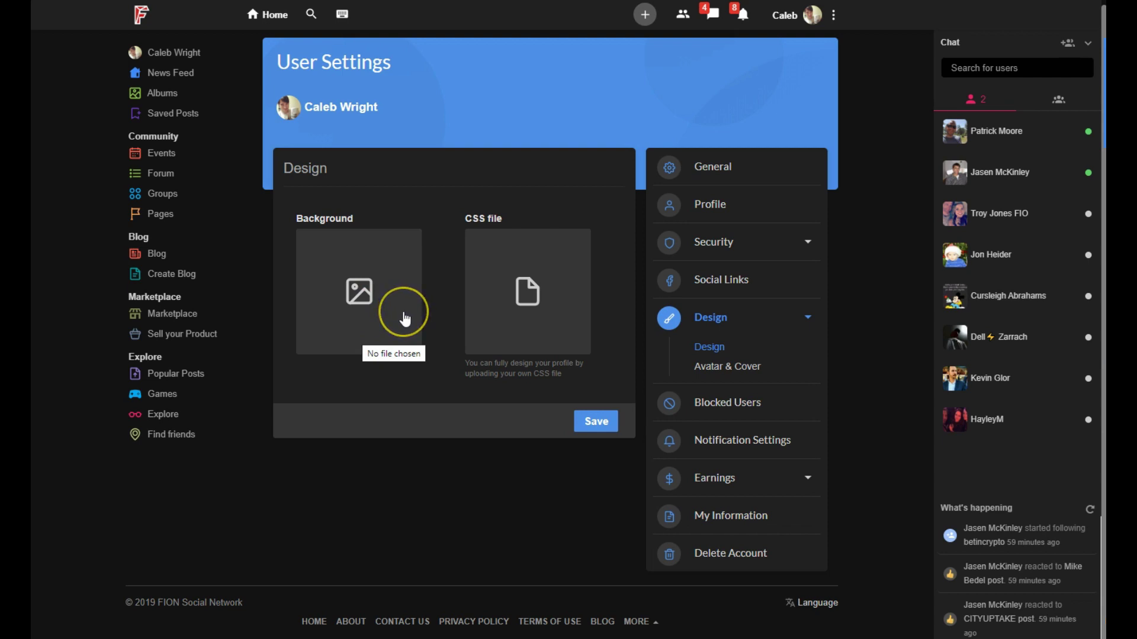
left_click(481, 240)
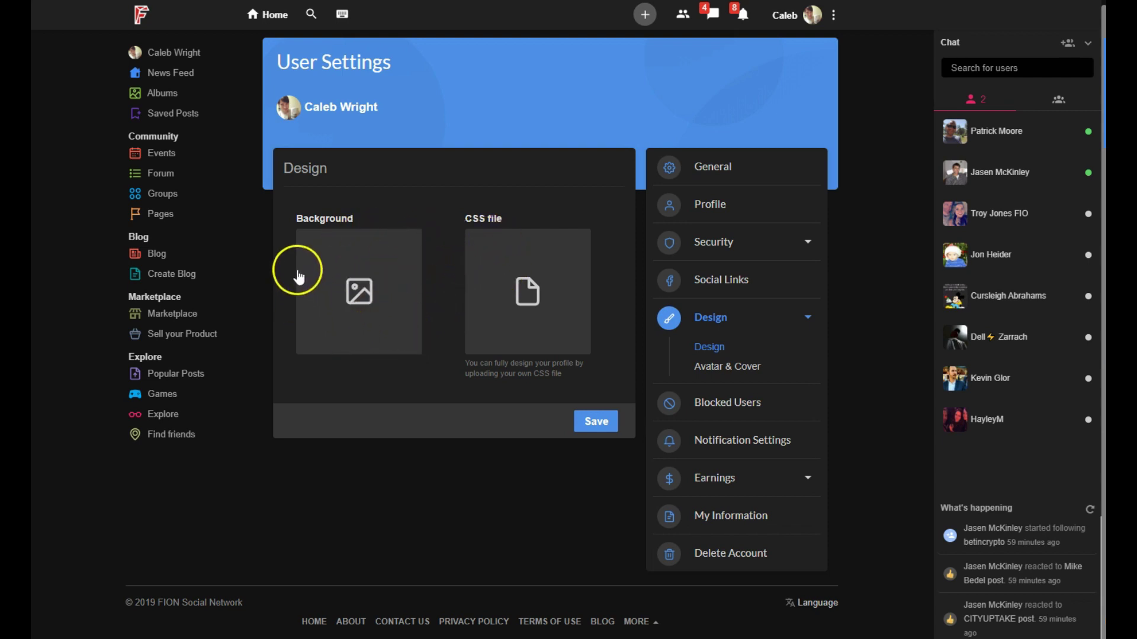
left_click(361, 288)
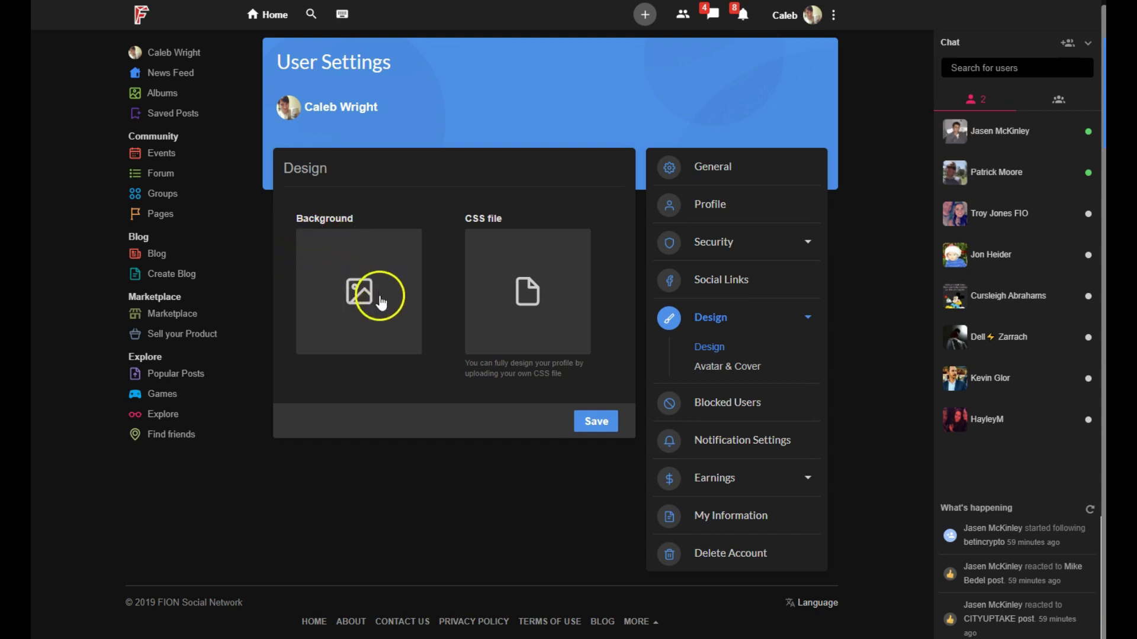
left_click(550, 279)
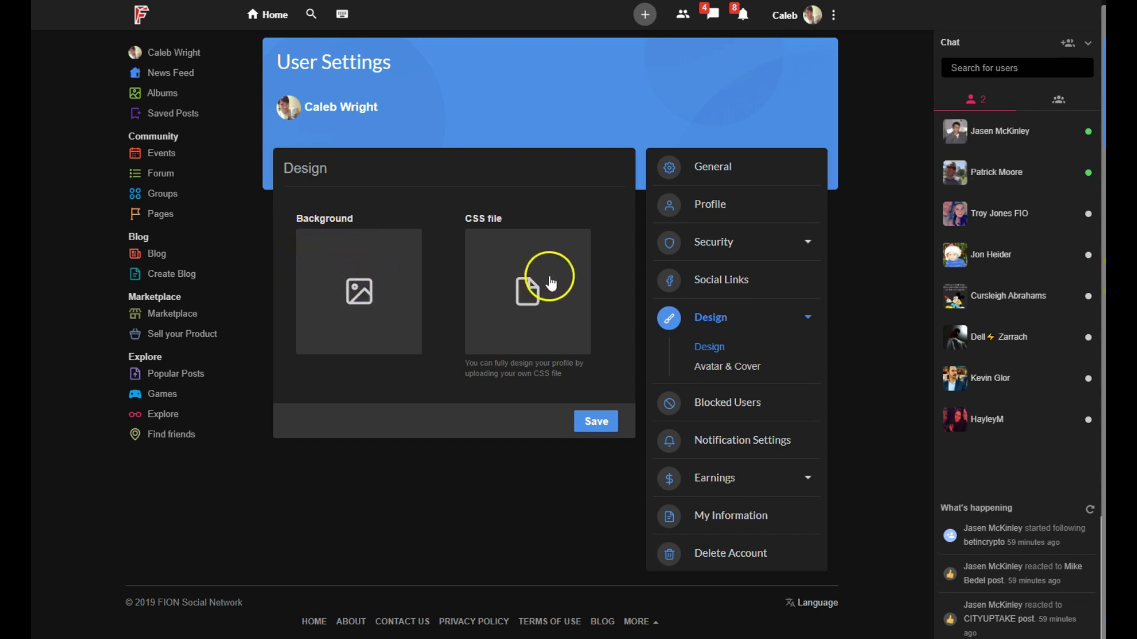
left_click(515, 288)
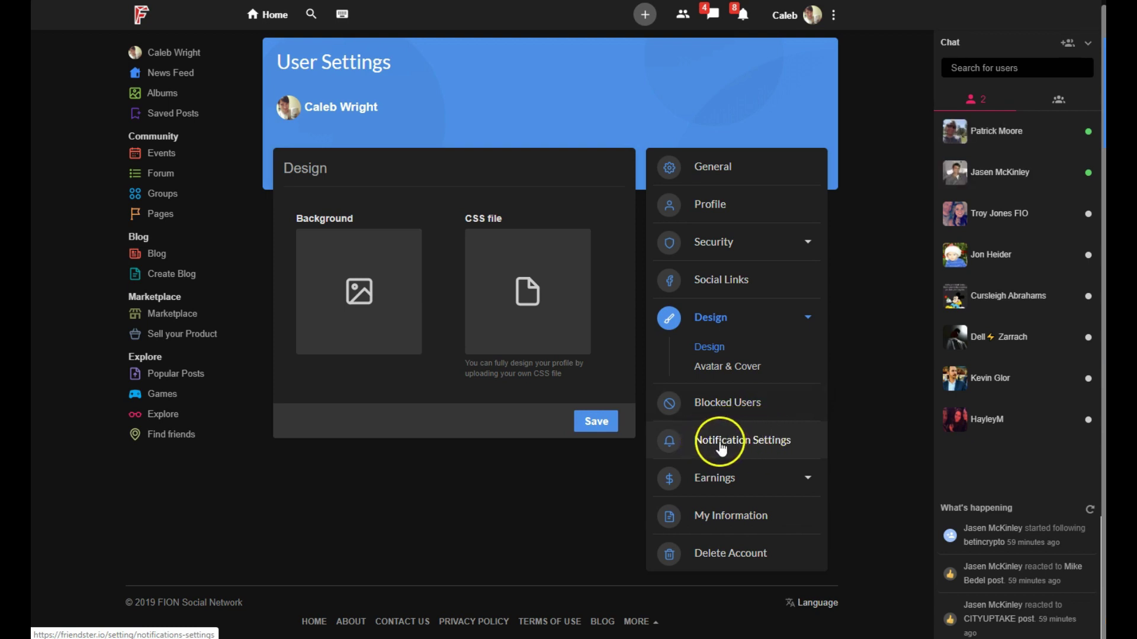
Step: Open My Affiliates under the Earnings settings and examine the referral reward, affiliate link and sharing options
left_click(727, 484)
scroll(727, 484, "down", 2)
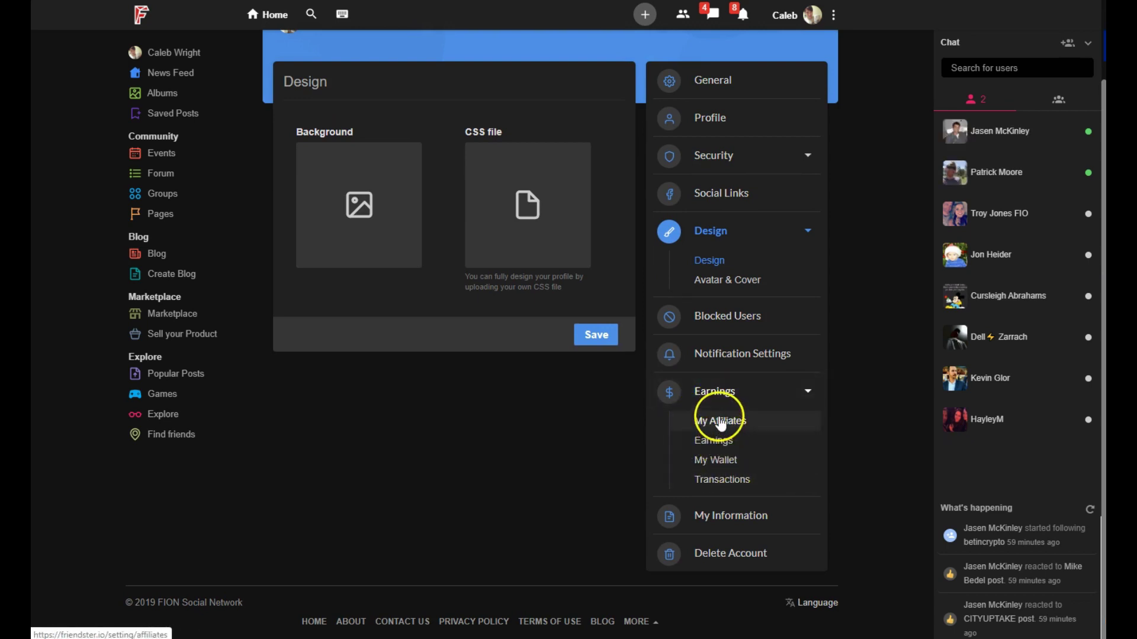
left_click(720, 422)
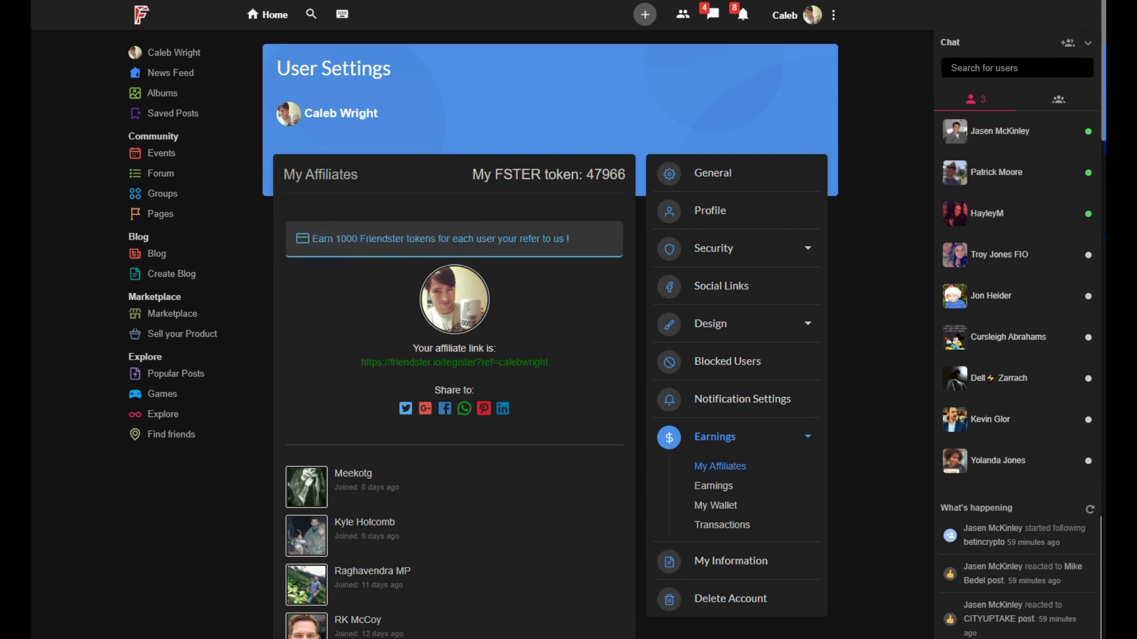
scroll(385, 289, "down", 2)
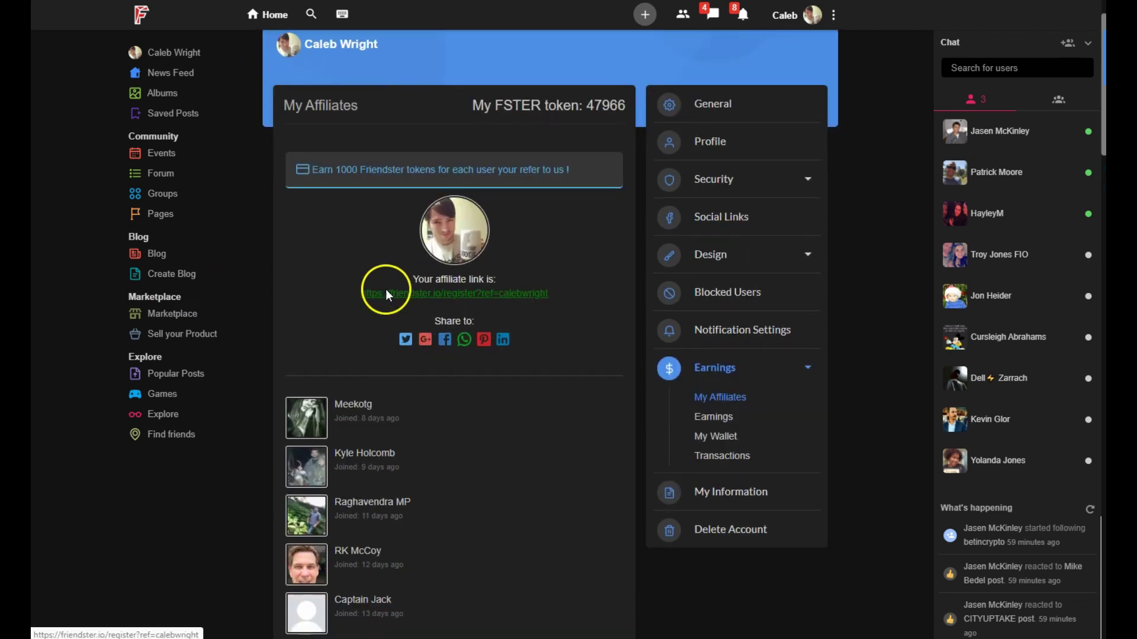
scroll(386, 289, "up", 2)
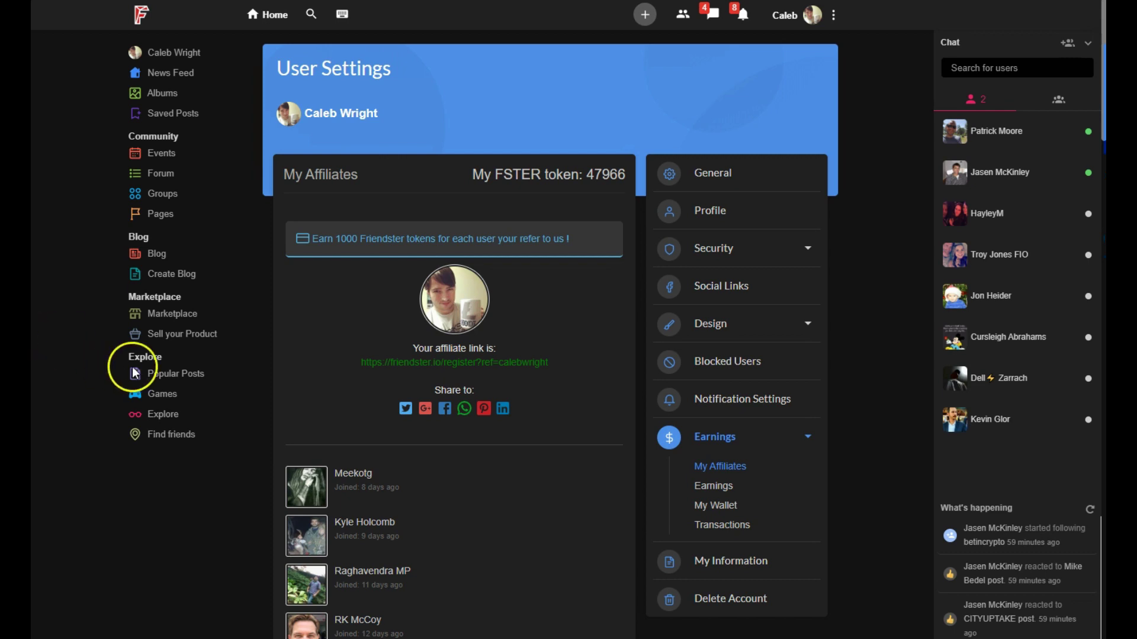
left_click(567, 362)
left_click_drag(569, 367, 381, 362)
left_click(393, 352)
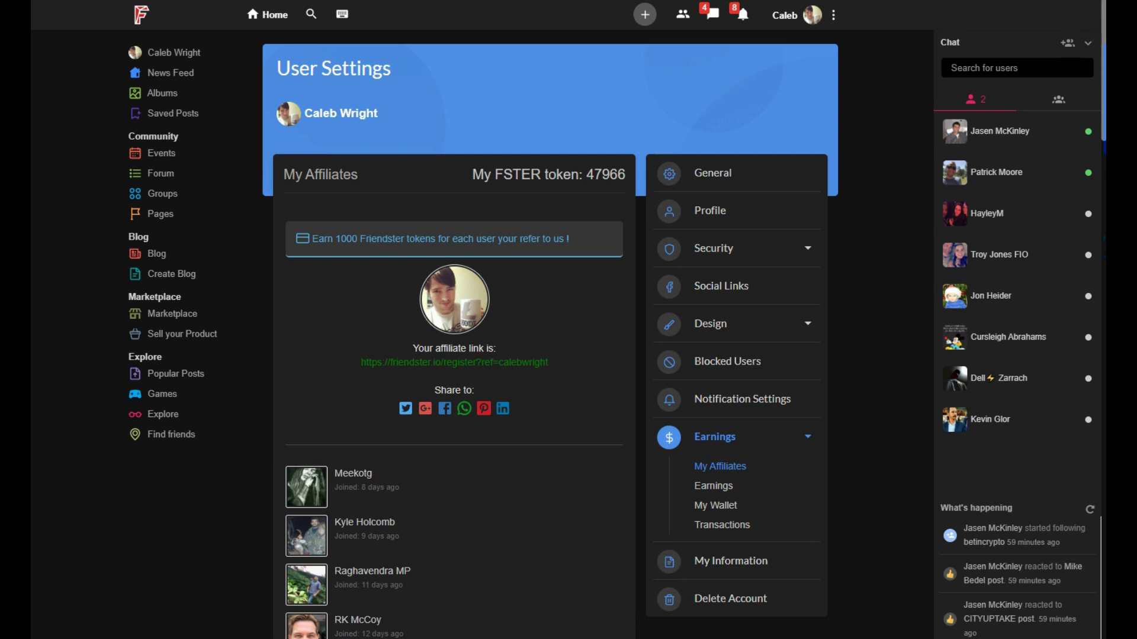
Step: Look through the list of referred users on the My Affiliates page and return to its beginning
scroll(406, 386, "down", 3)
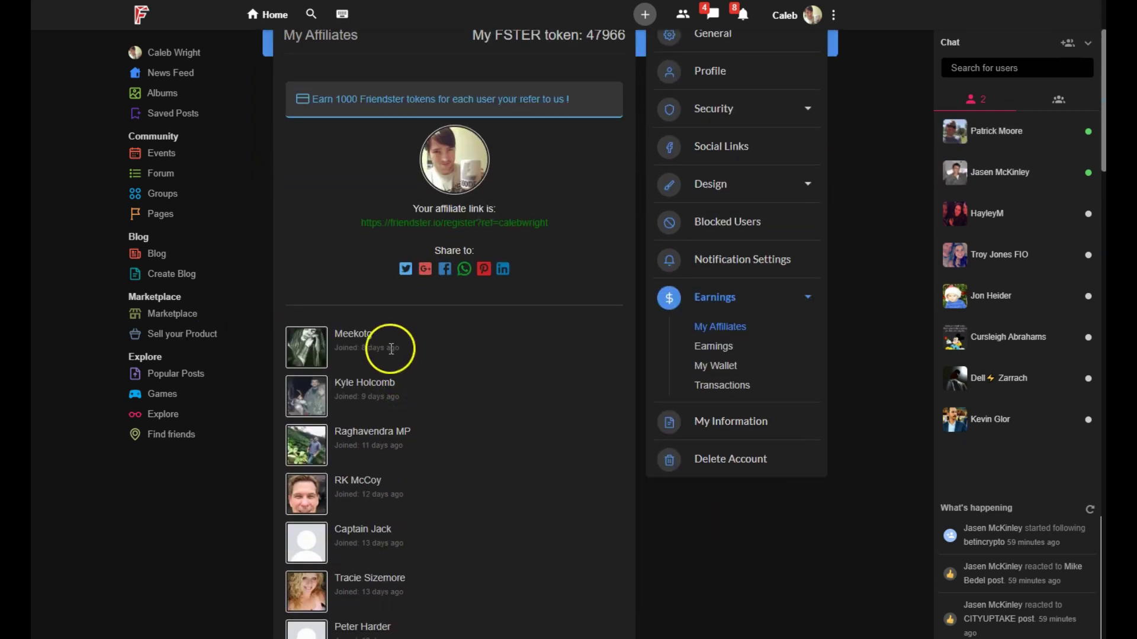
scroll(384, 403, "down", 3)
scroll(384, 403, "down", 6)
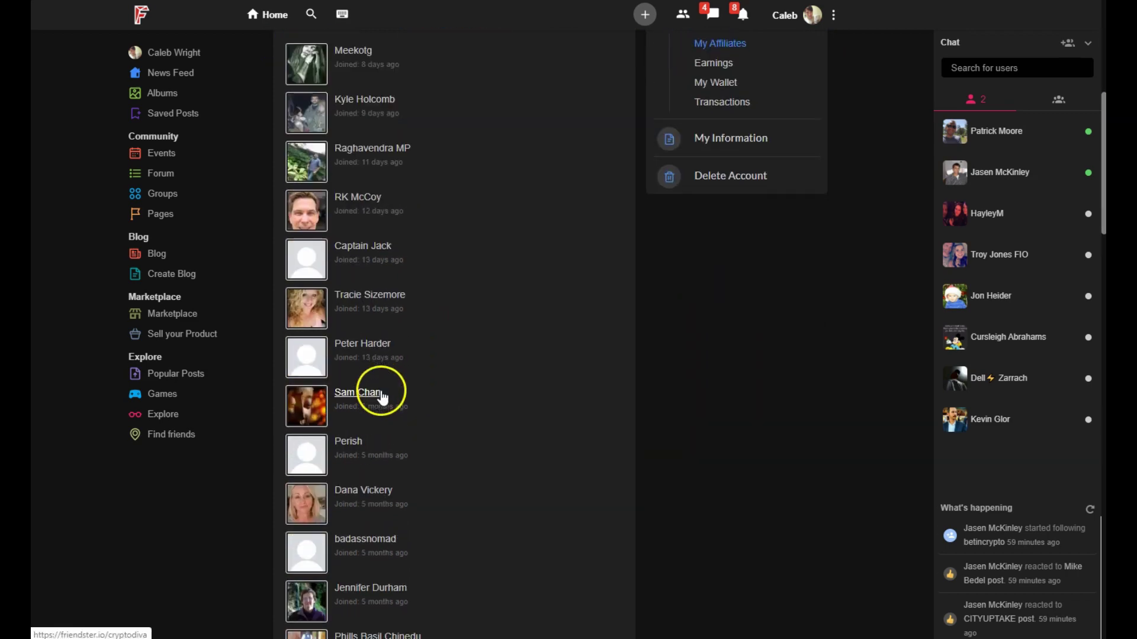
scroll(382, 393, "up", 4)
scroll(382, 395, "up", 7)
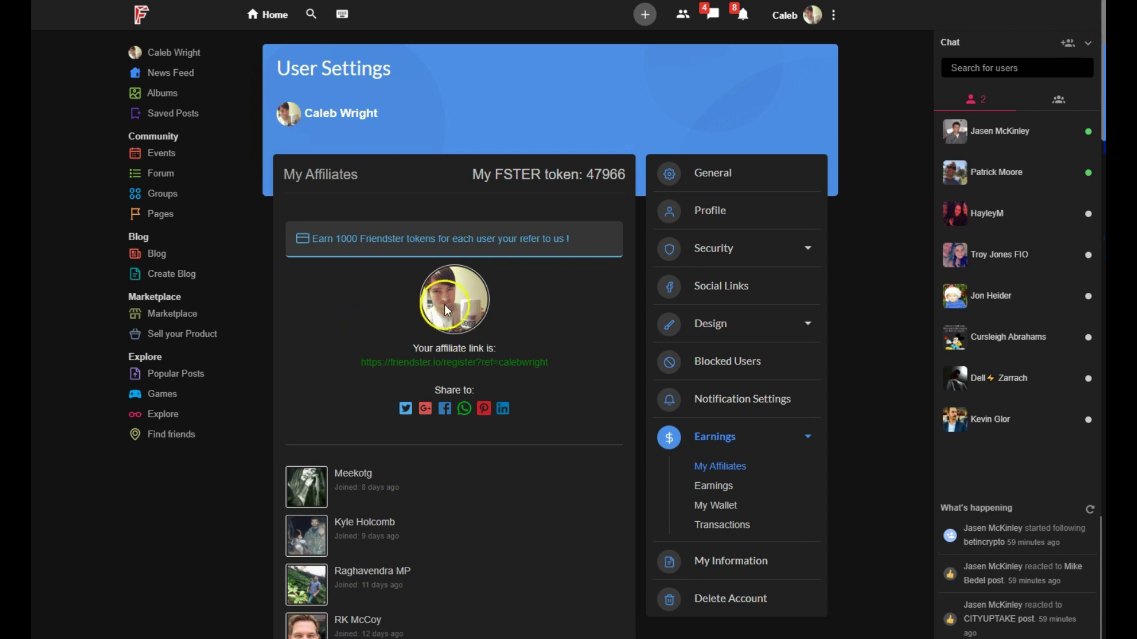
Step: Open My Wallet and review the Tron TRC10 wallet address and amount fields of the withdrawal form
left_click(714, 510)
scroll(304, 451, "down", 2)
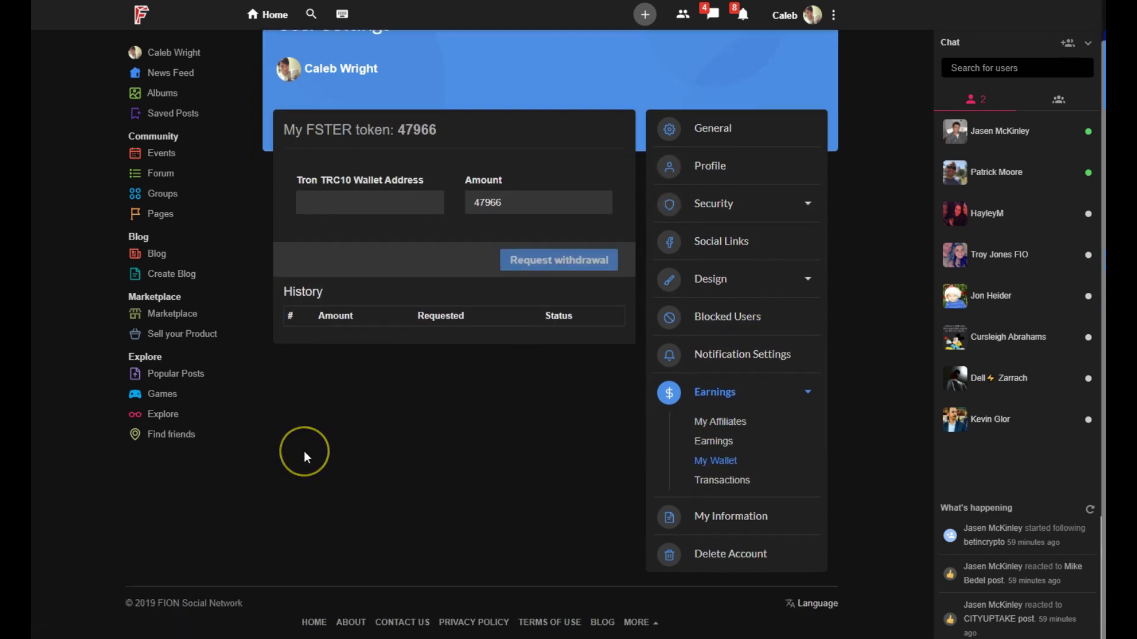
scroll(304, 451, "up", 2)
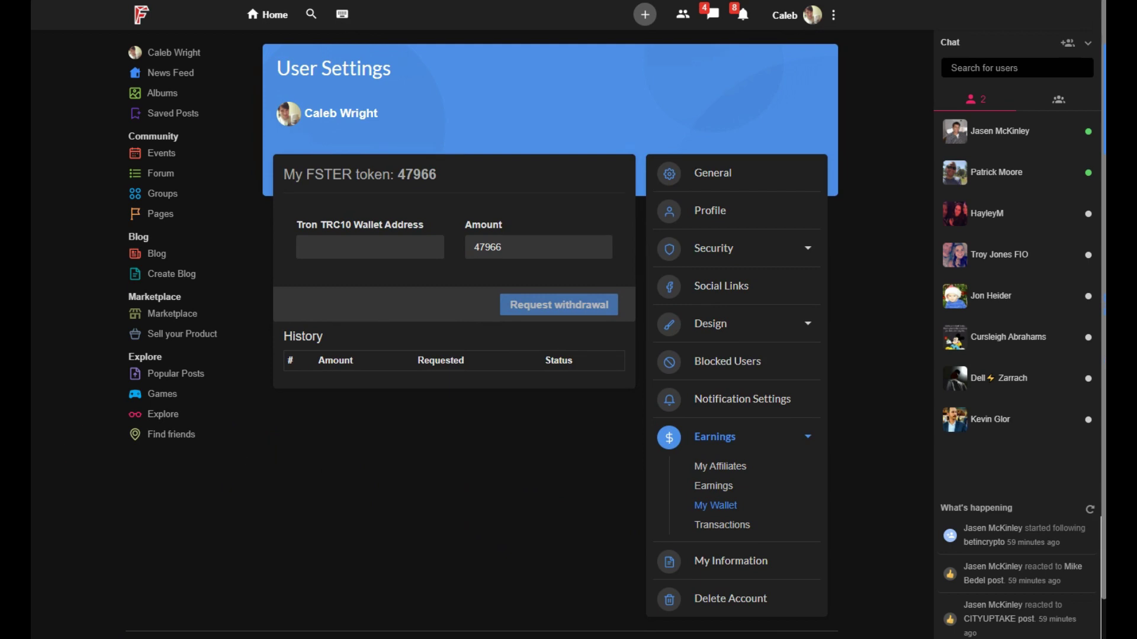
left_click(385, 251)
left_click(515, 246)
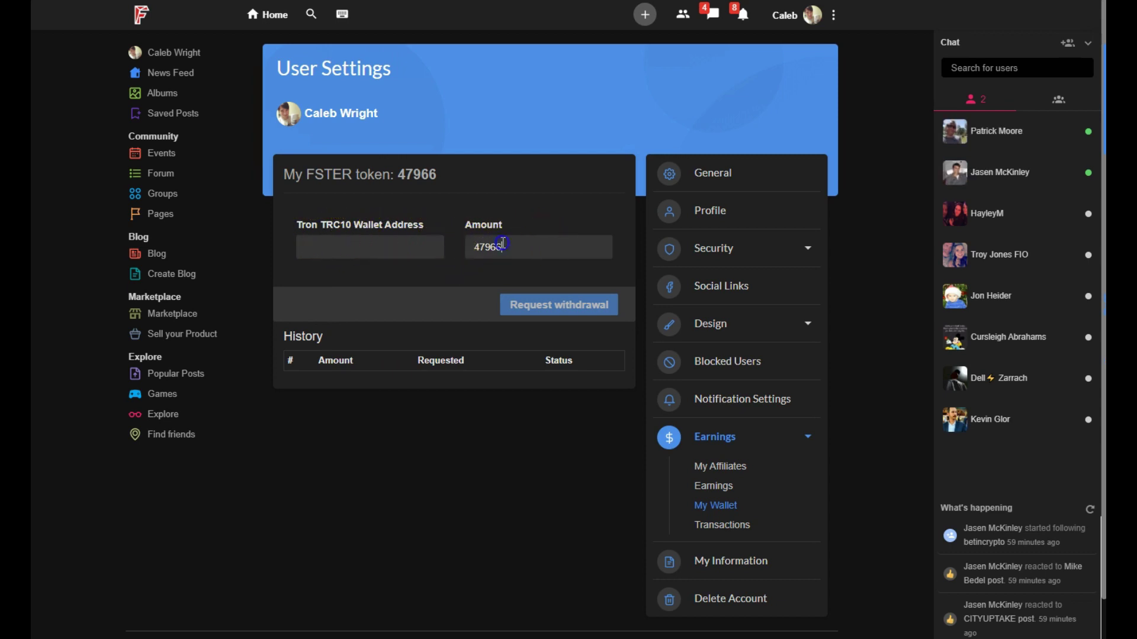
left_click_drag(531, 243, 437, 244)
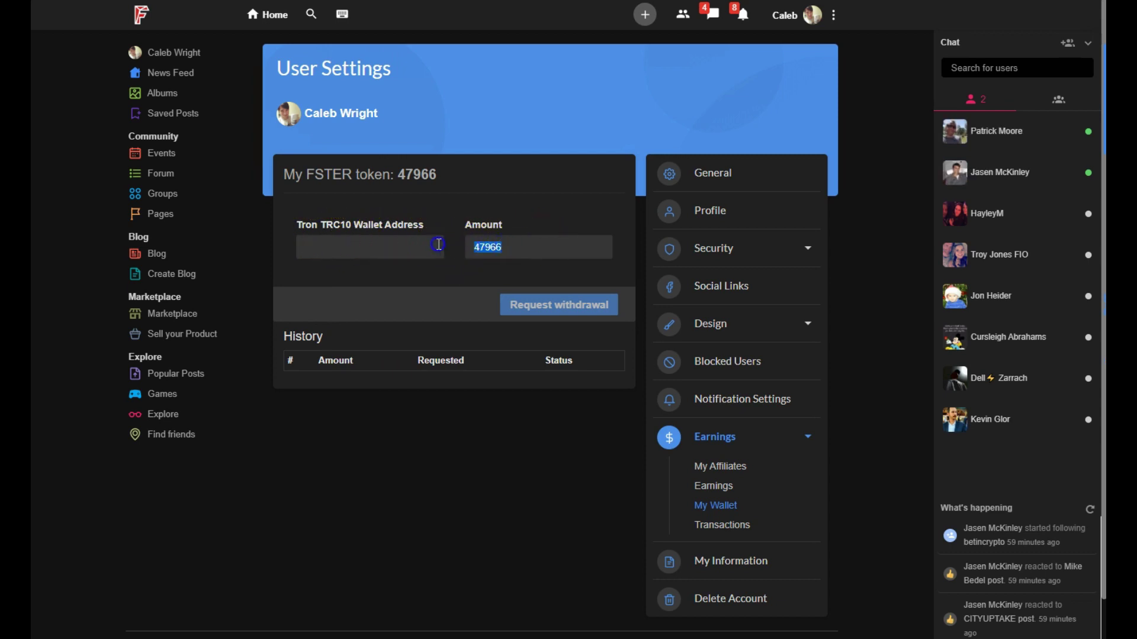
left_click(526, 237)
Step: View the Transactions history, then open My Information and review the categories of data available for download
left_click(729, 525)
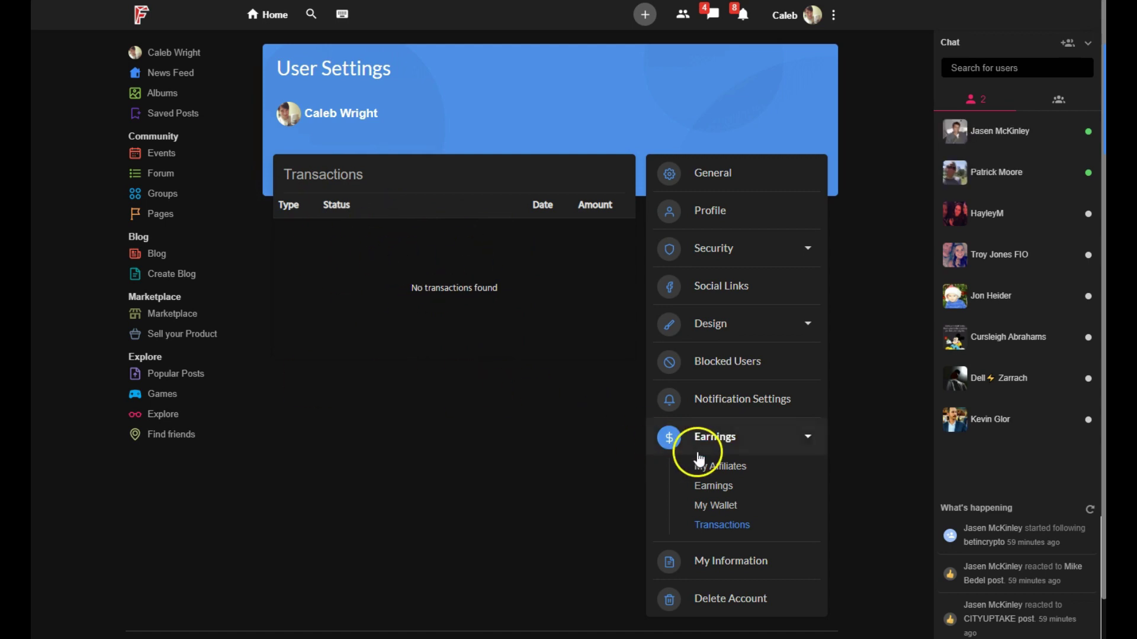
scroll(691, 438, "down", 1)
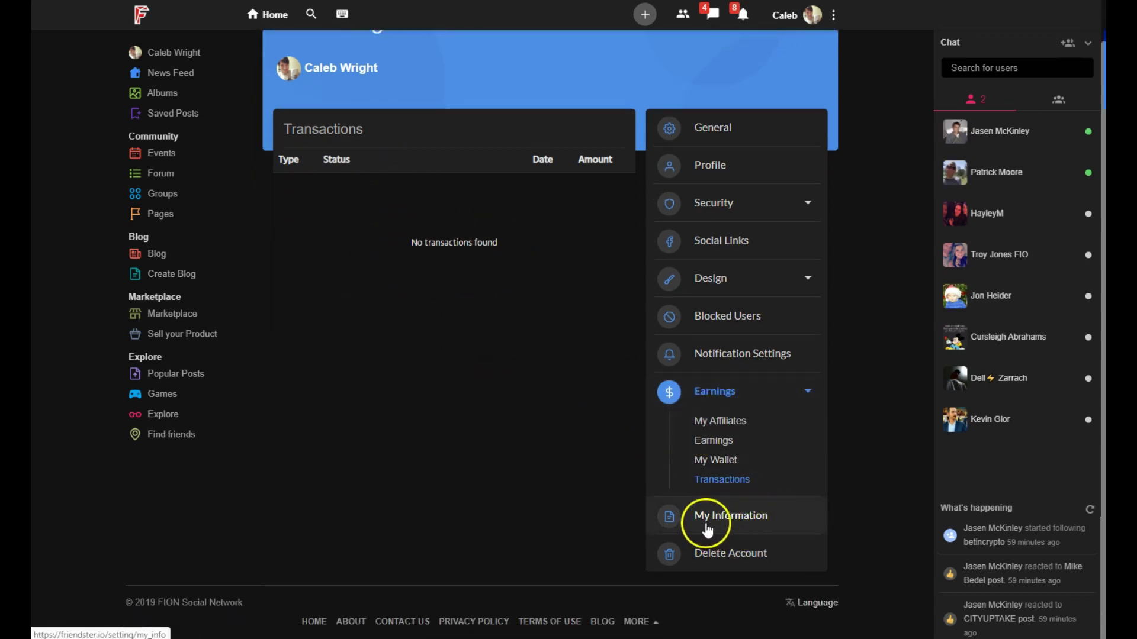
left_click(732, 518)
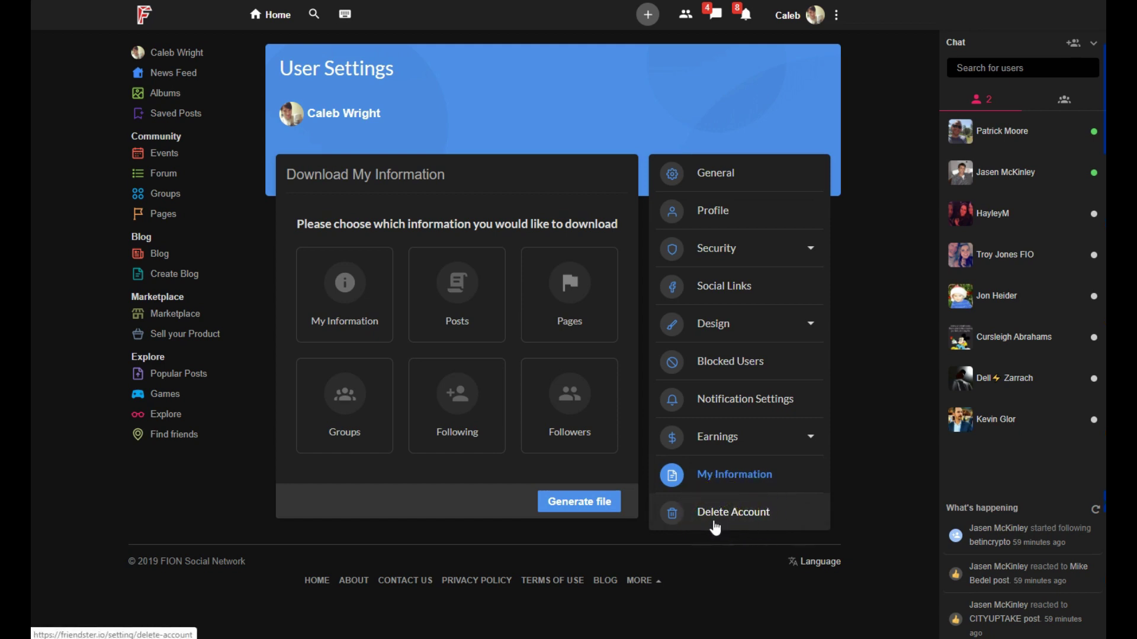
left_click(468, 375)
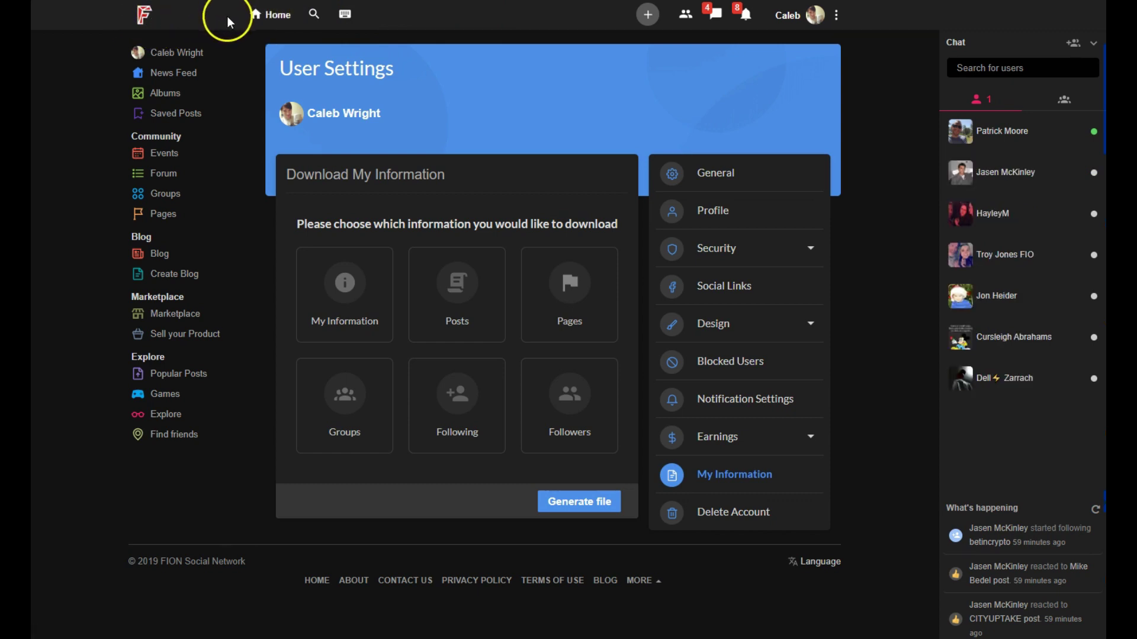
Step: Return to the home news feed, browse its posts and go back to the post composer
left_click(275, 22)
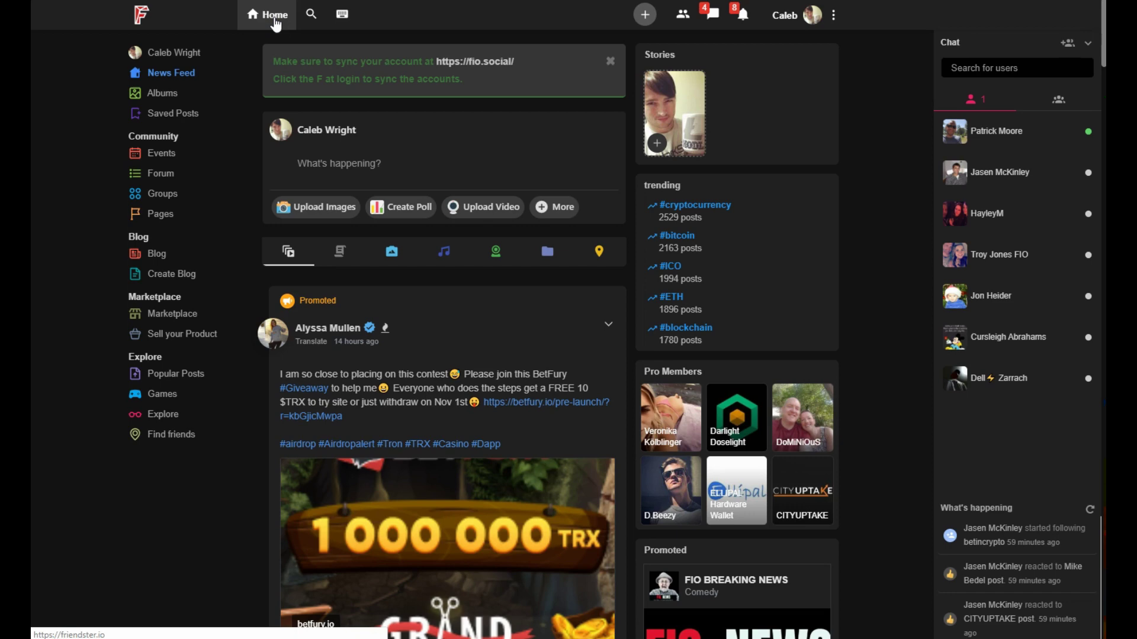
scroll(451, 194, "down", 4)
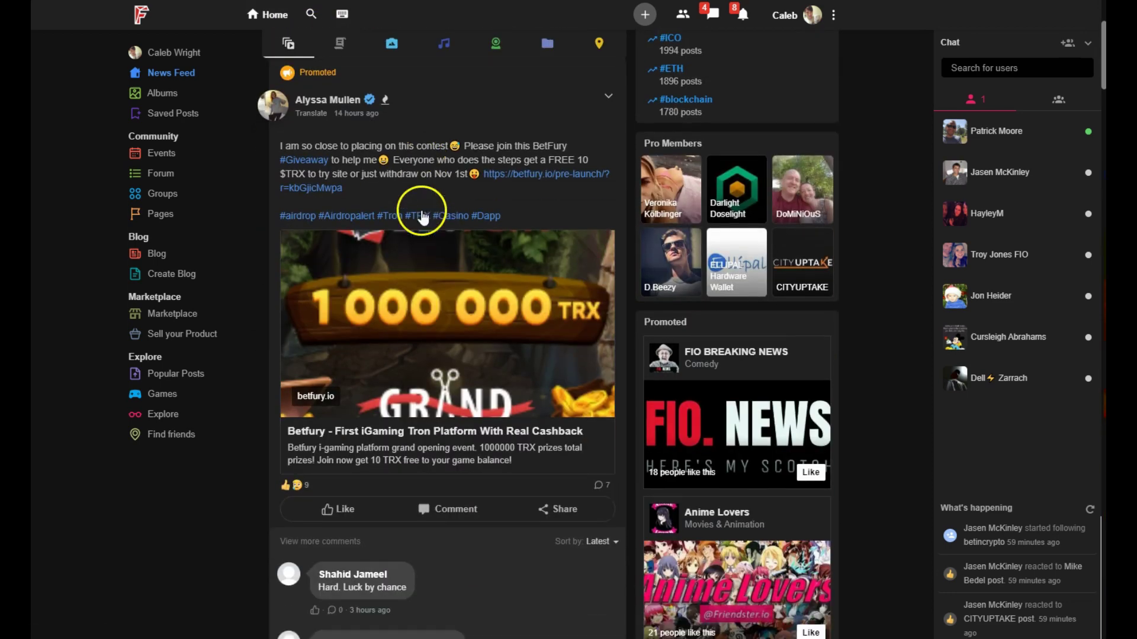
scroll(421, 214, "down", 8)
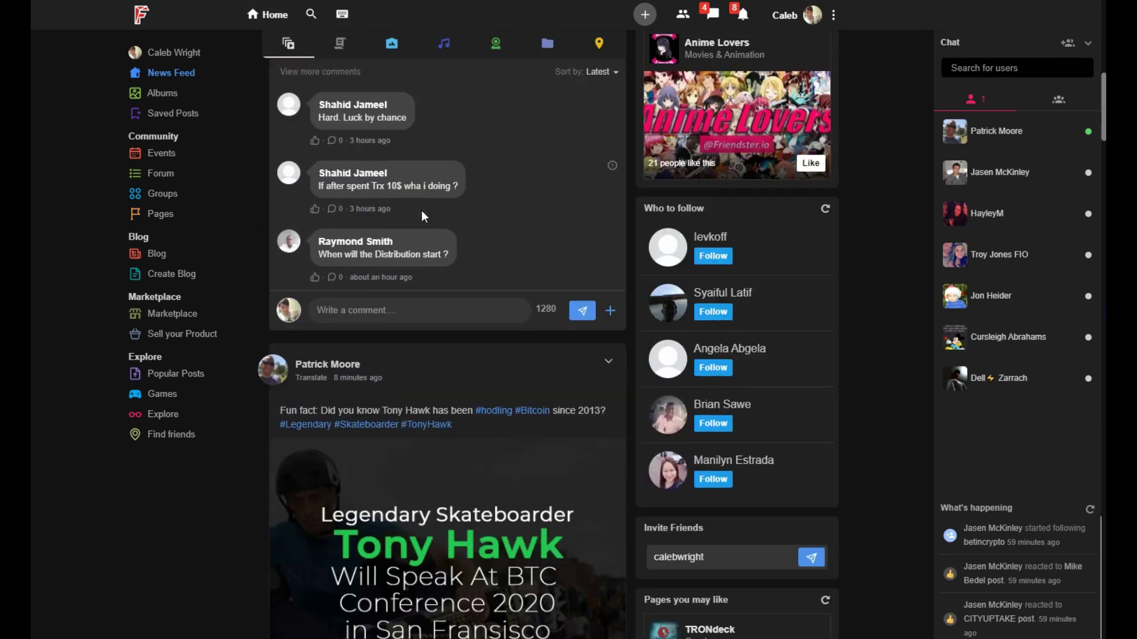
scroll(421, 211, "down", 6)
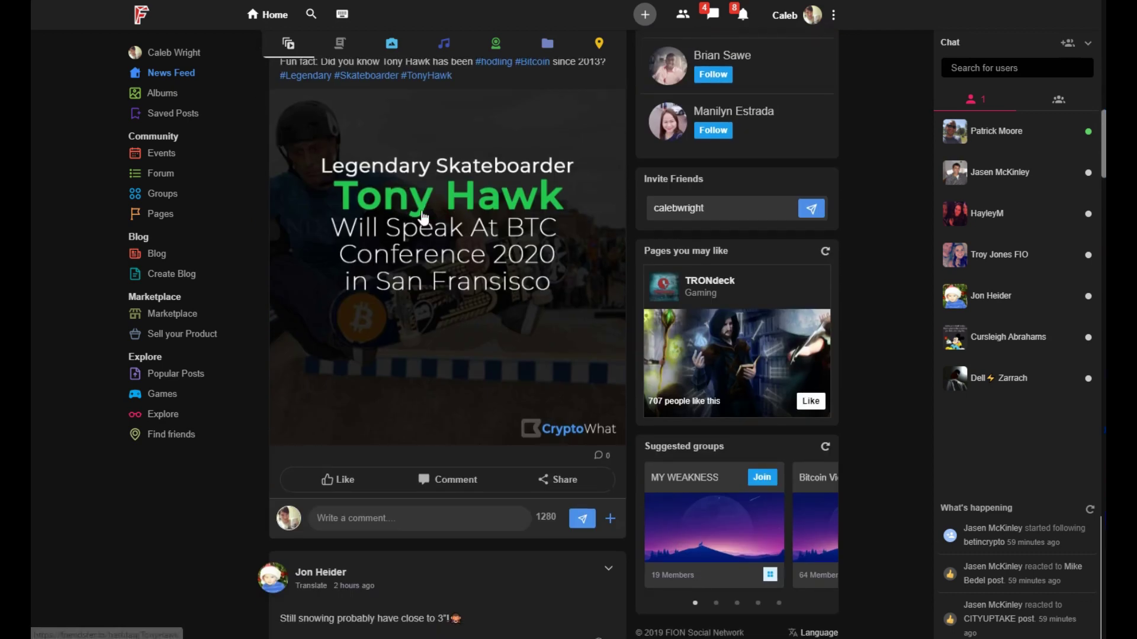
scroll(422, 216, "down", 6)
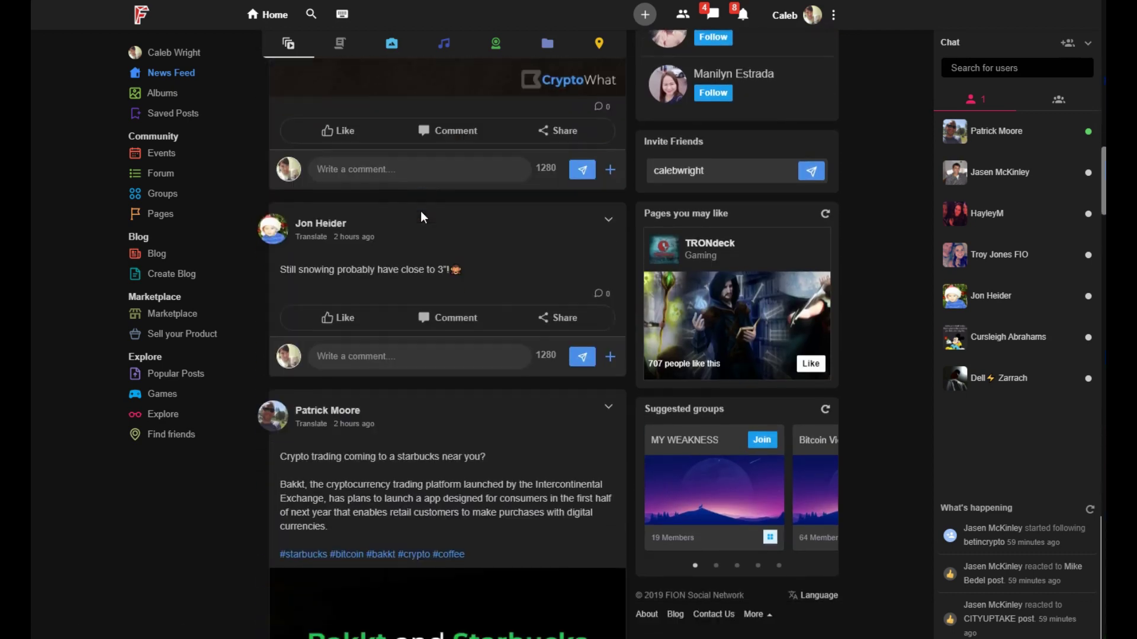
scroll(421, 212, "down", 8)
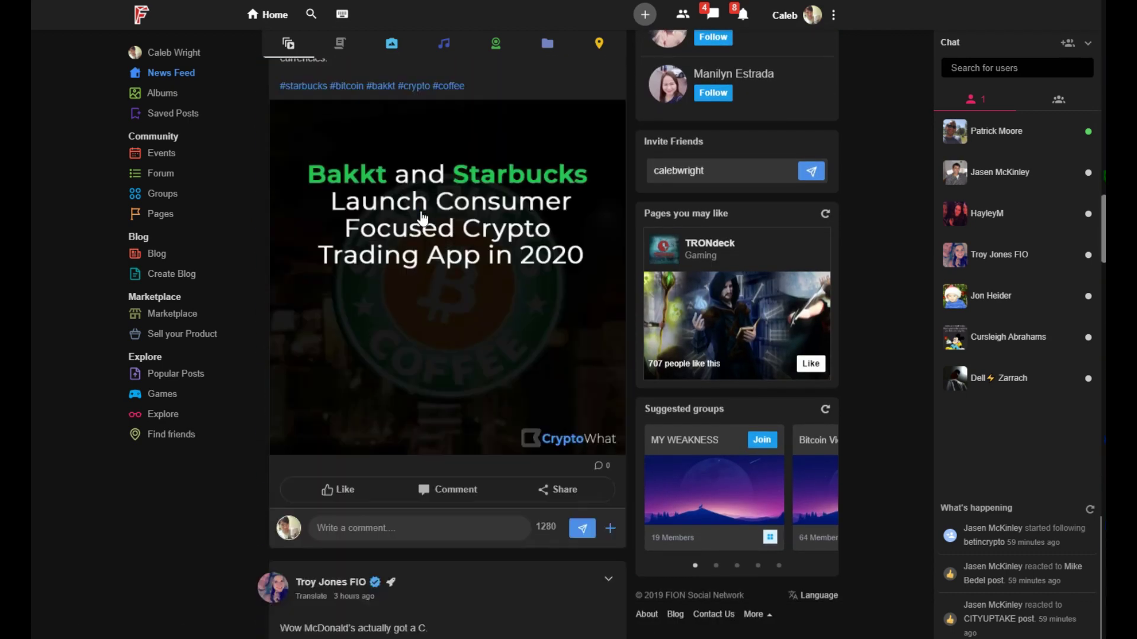
scroll(422, 218, "down", 9)
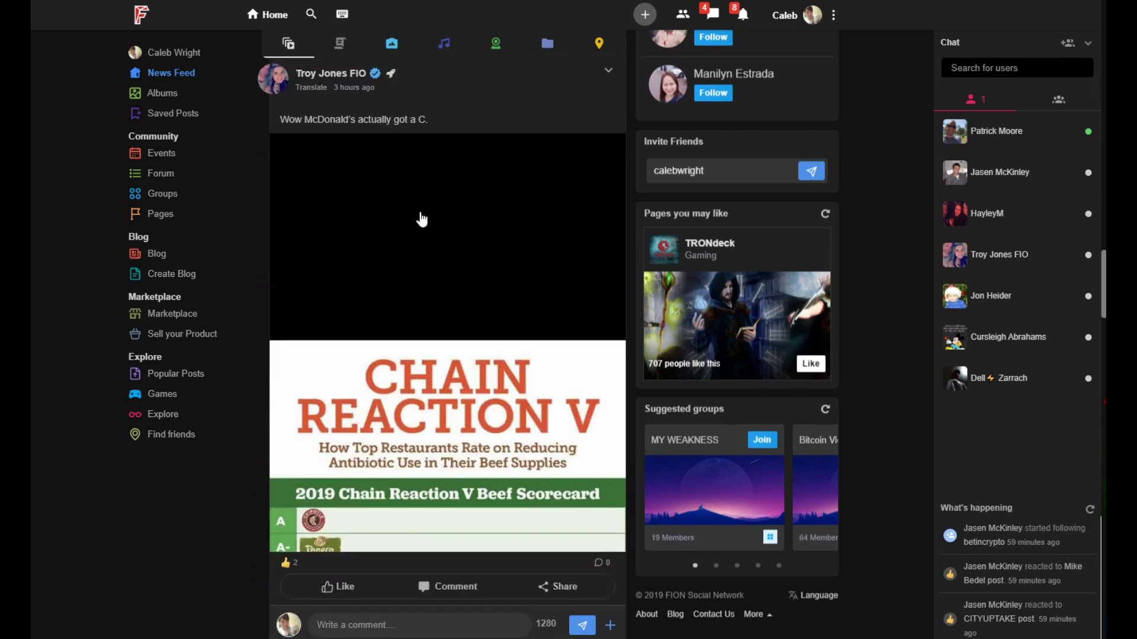
scroll(422, 221, "up", 20)
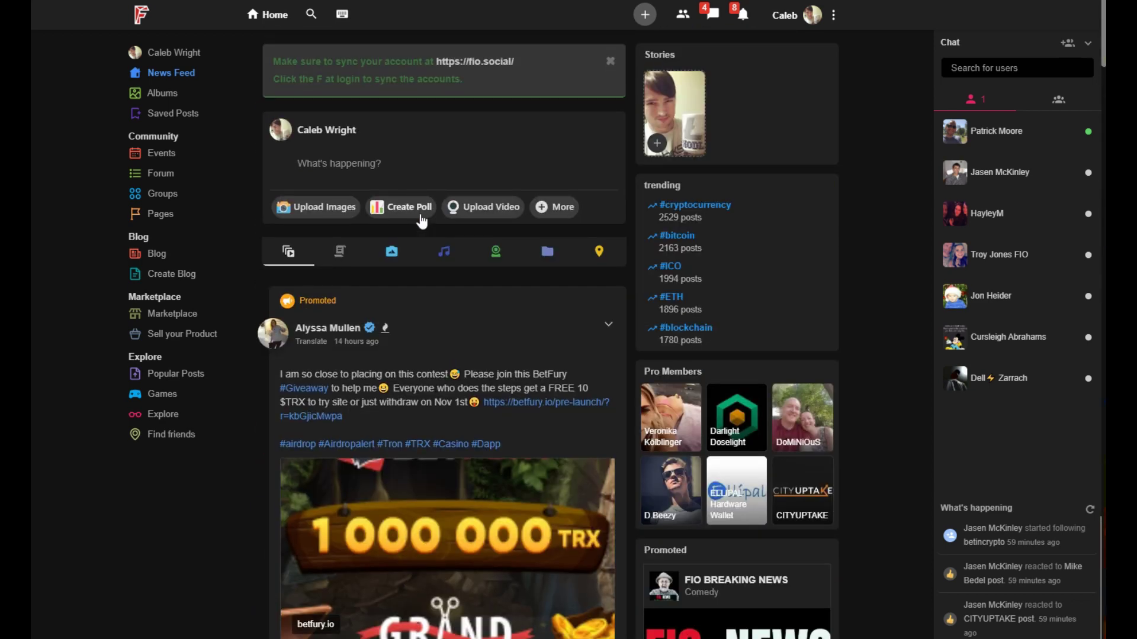
left_click(419, 164)
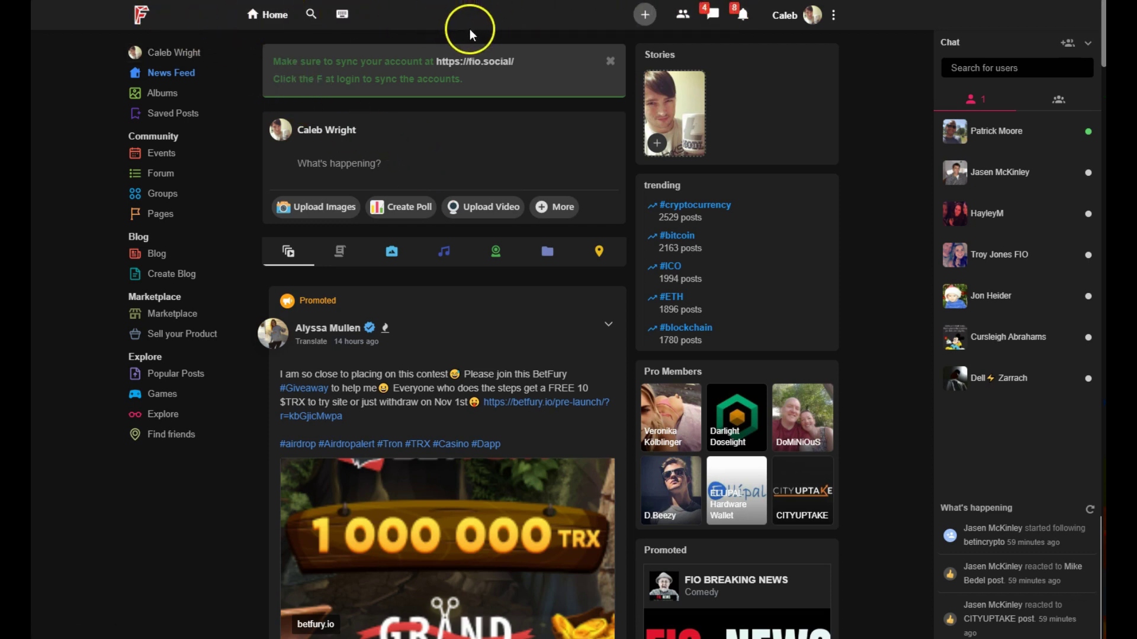
Step: Open the notifications list and review its profile visits, mentions, follows, comments and reactions
left_click(744, 18)
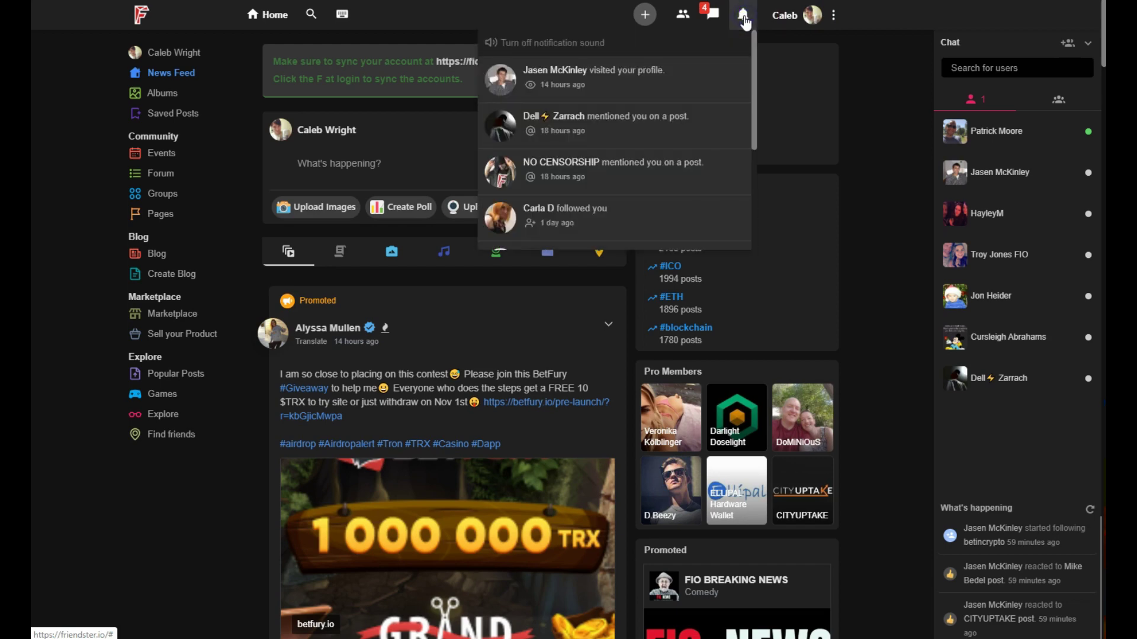
scroll(675, 71, "down", 3)
scroll(664, 83, "down", 1)
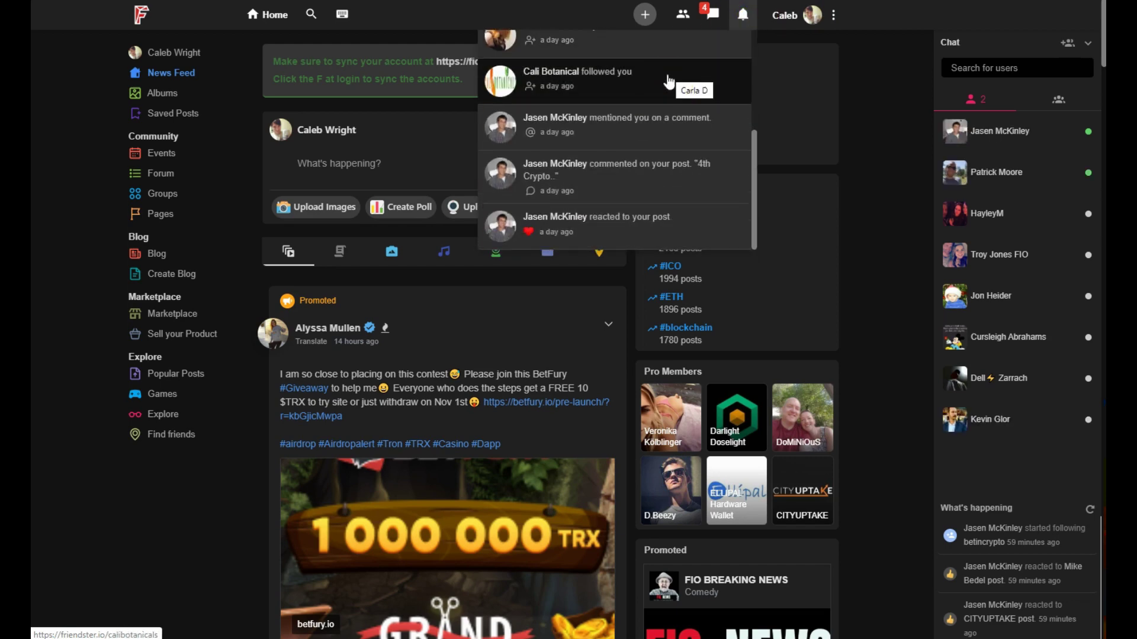
scroll(654, 155, "down", 2)
scroll(646, 151, "up", 3)
scroll(643, 150, "up", 2)
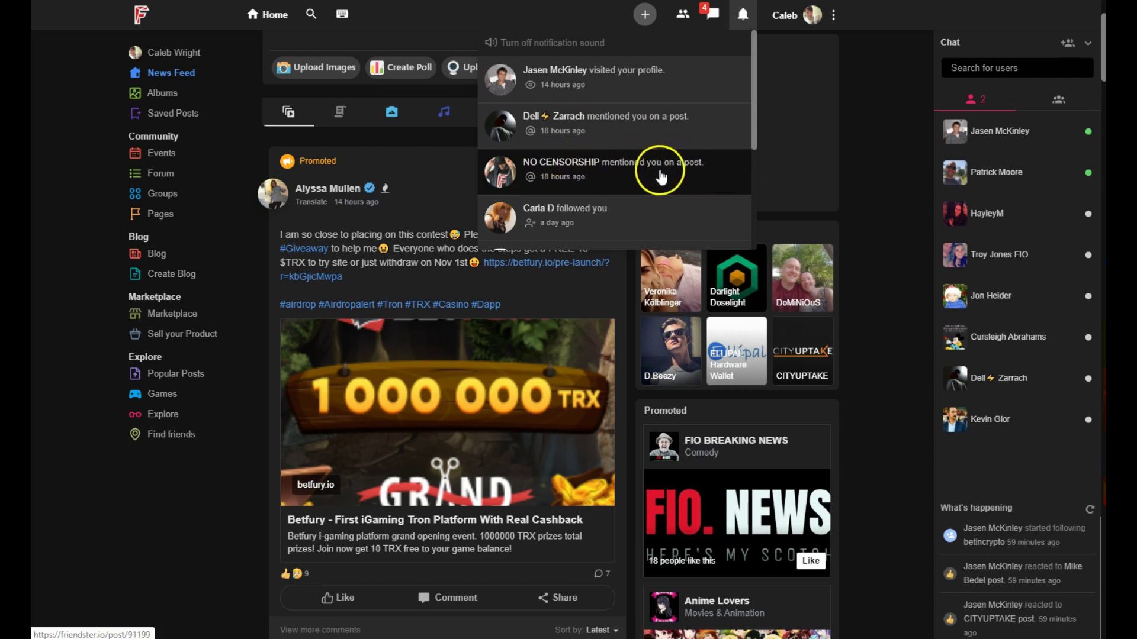
Step: Open the NO CENSORSHIP post from its mention notification and react to it with Love
left_click(603, 173)
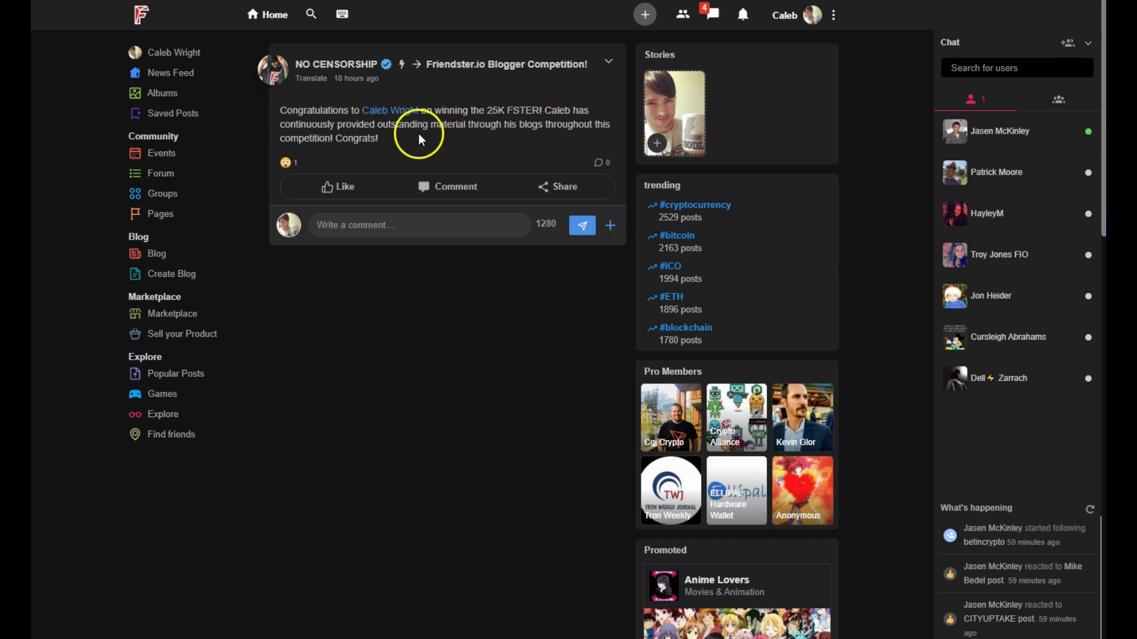
mouse_move(338, 185)
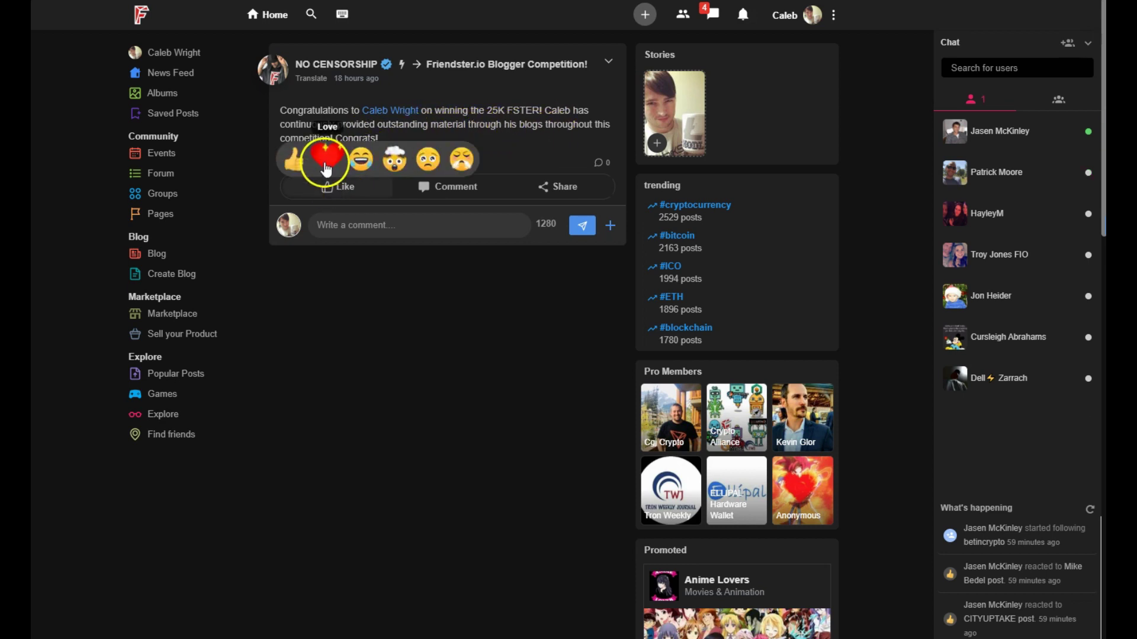
left_click(322, 162)
Step: Post a comment beginning "Thank you very much my friends, it's been an honor", anticipating more great content and mentioning the video overview in progress
left_click(390, 225)
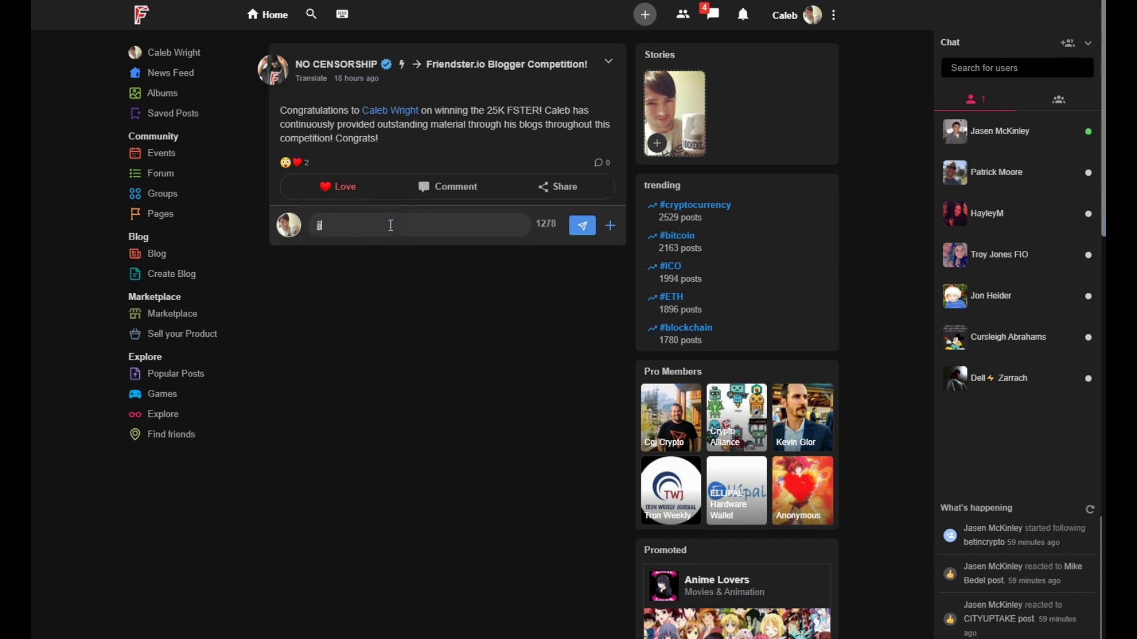
type("Thank you very much my friends, it's been an honor to be pioneering this platform with you all a")
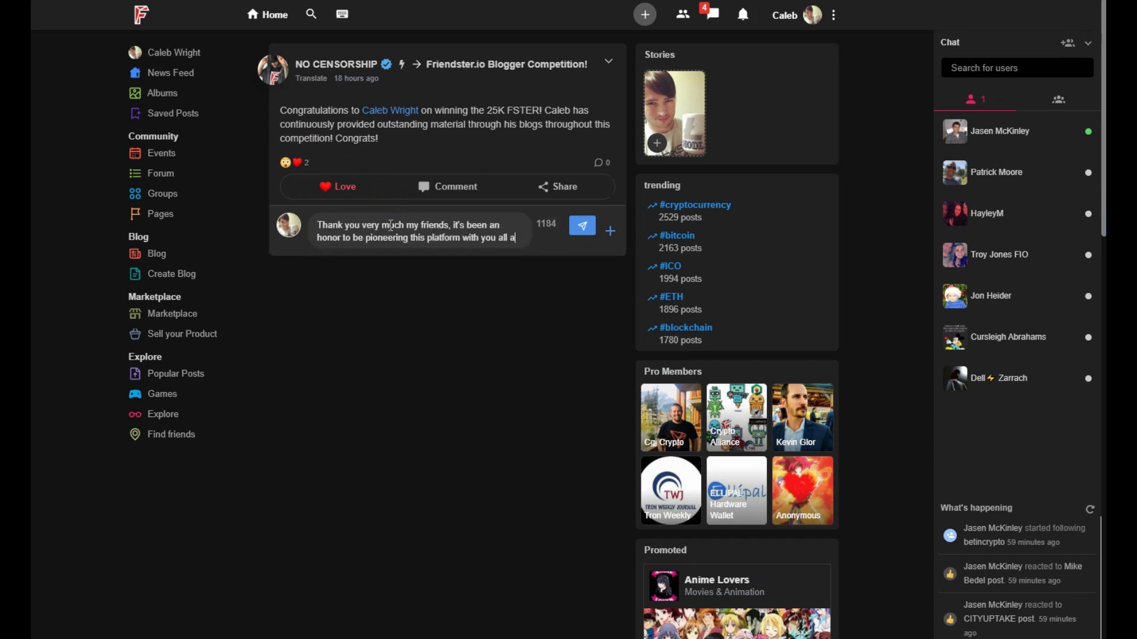
type("nd I really look forward to the future with it, and producing a lot more great content for it!!  In th")
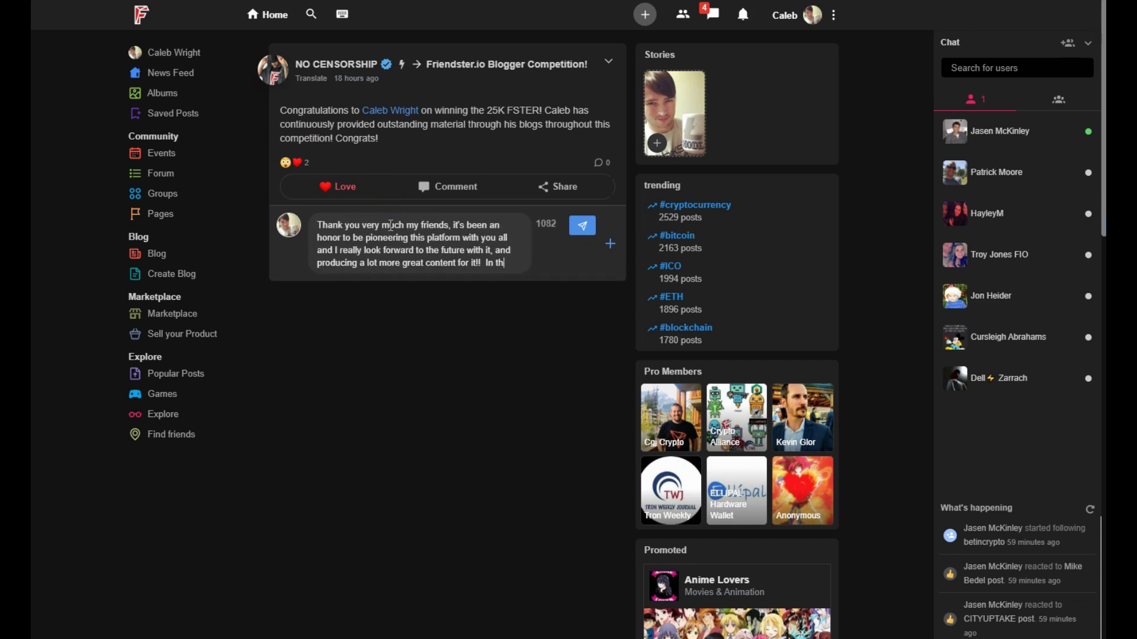
type("e middle of shooting a vdieo")
type("ew right at this moment!!")
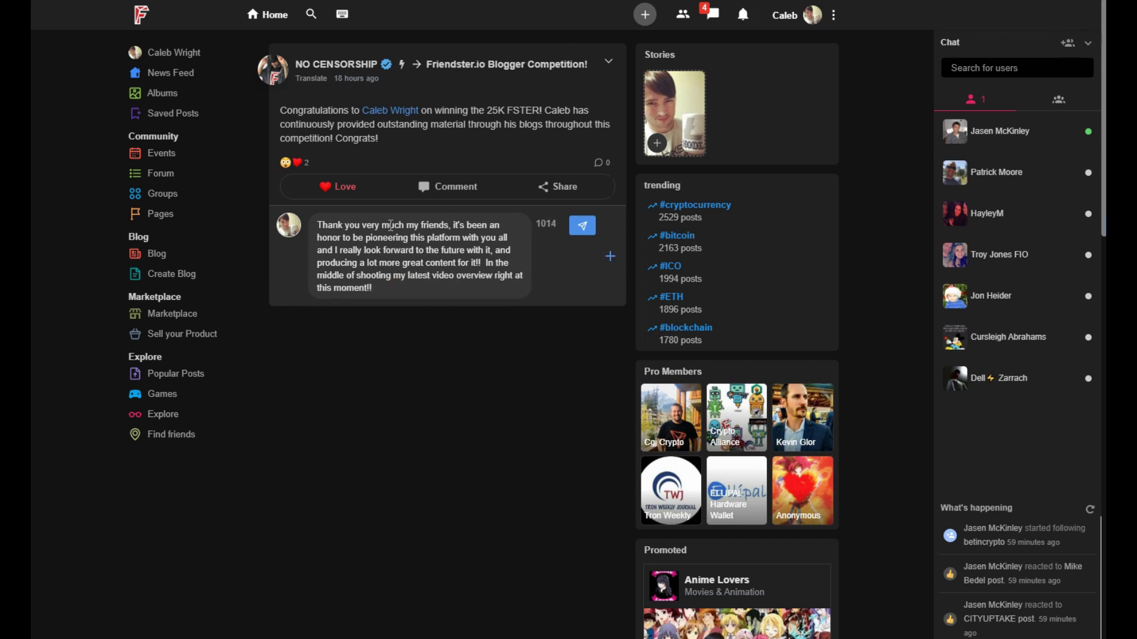
key("Return")
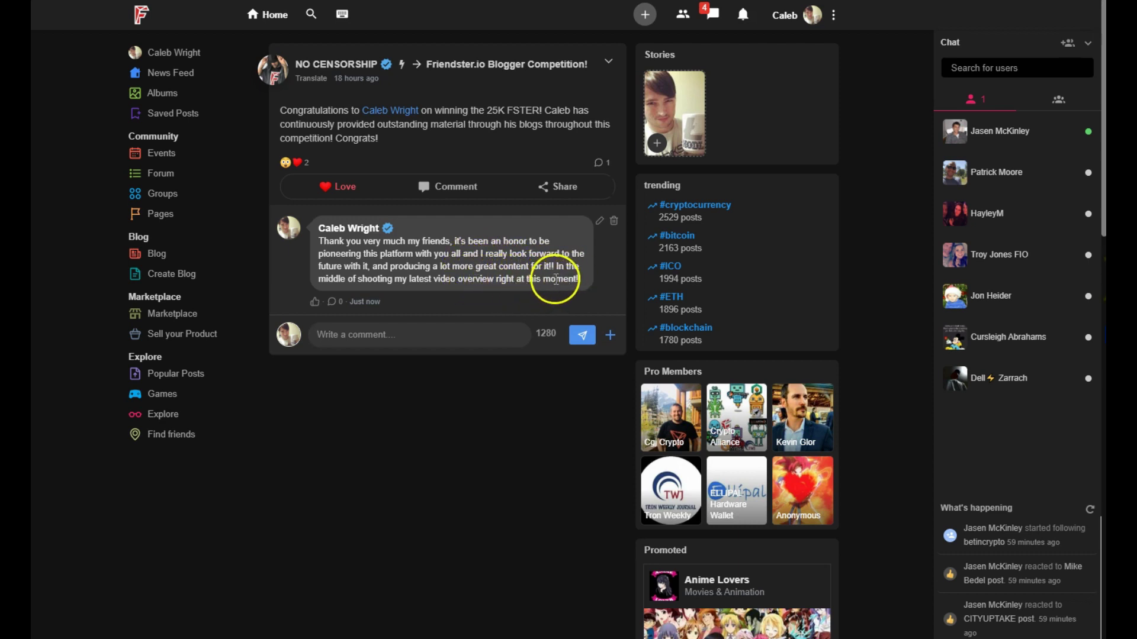
Step: View the reaction choices on the congratulations post, then return to the home feed and look through the recent messages preview
mouse_move(337, 192)
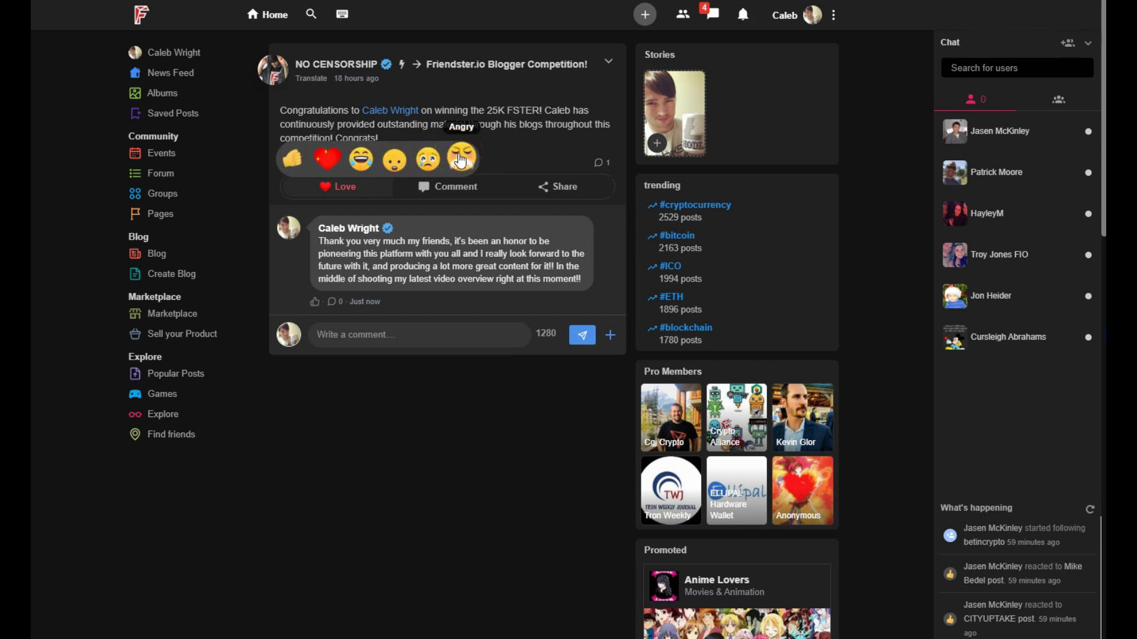
left_click(267, 18)
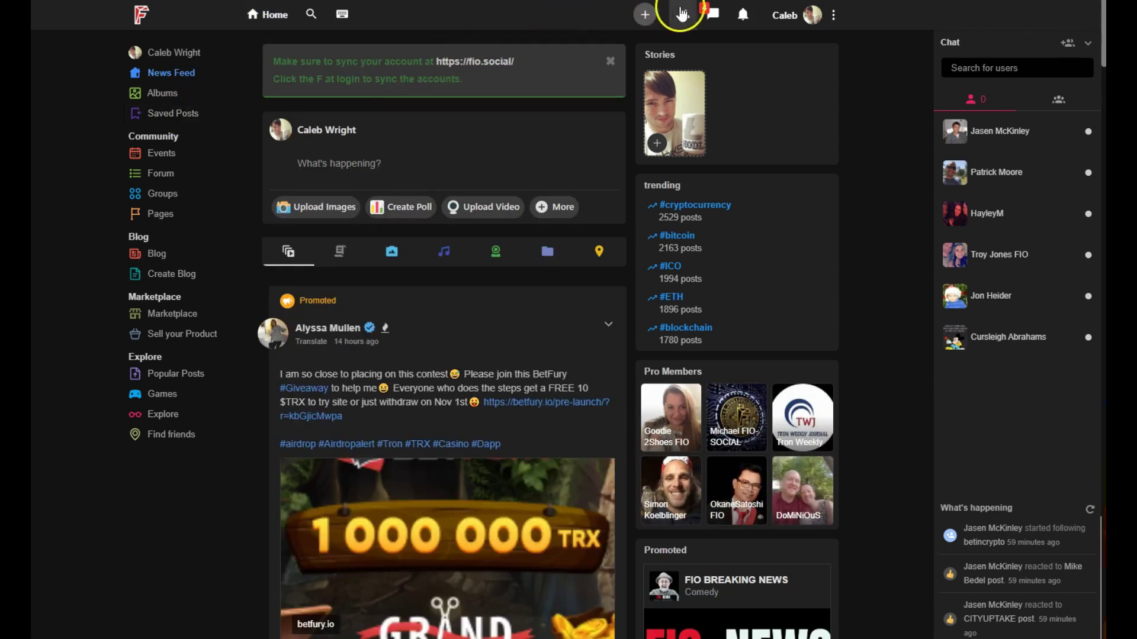
left_click(710, 20)
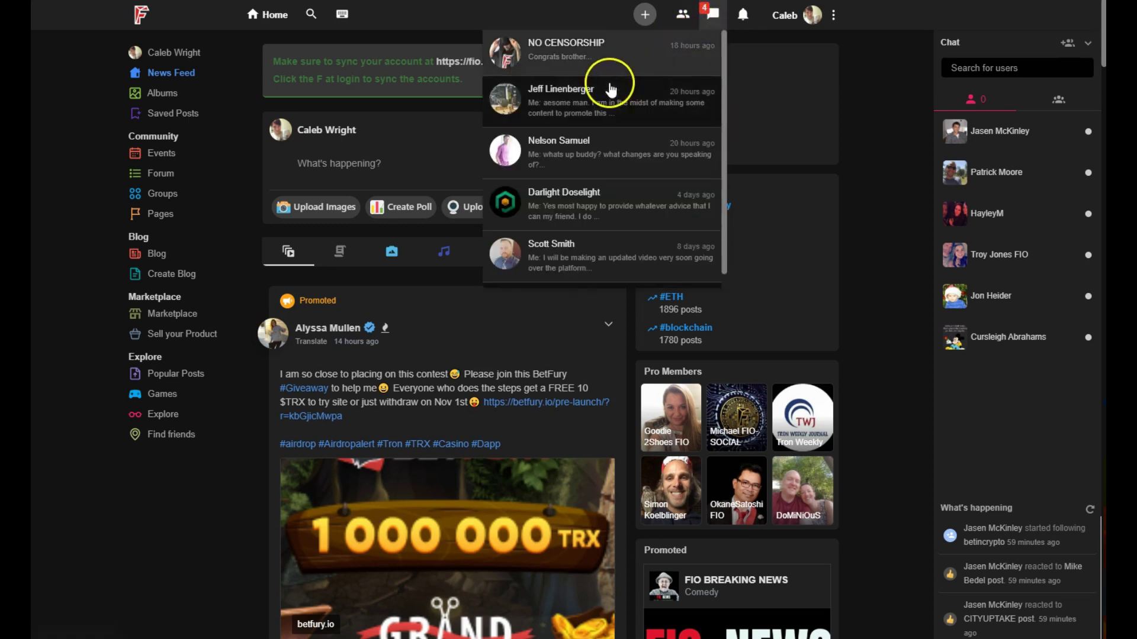
scroll(610, 68, "down", 1)
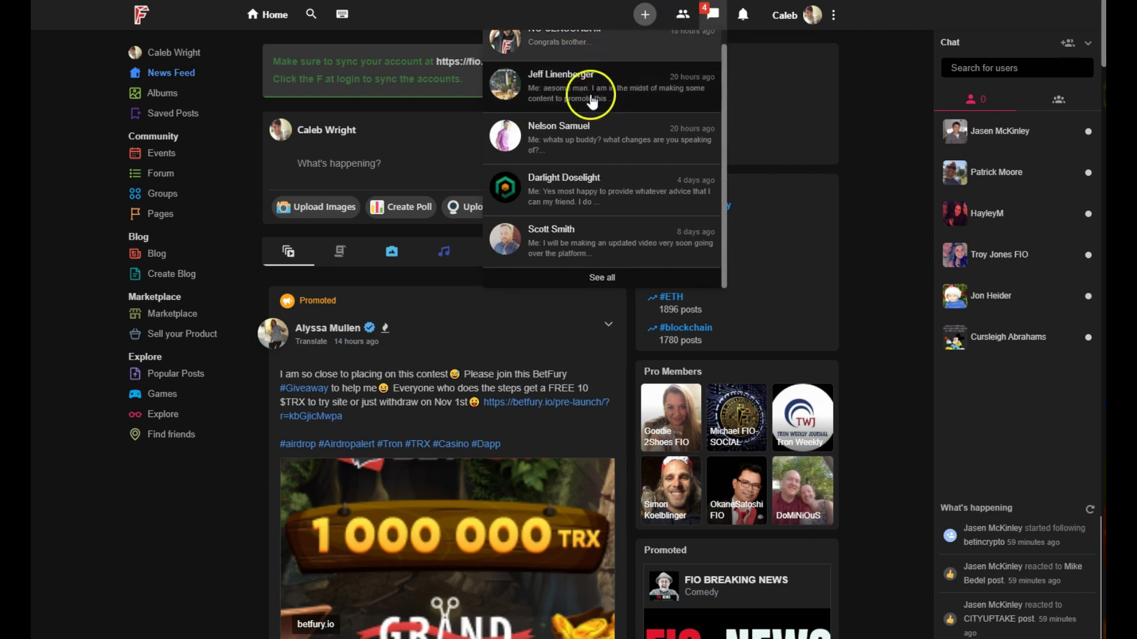
scroll(589, 104, "up", 1)
scroll(613, 98, "down", 1)
scroll(598, 47, "up", 1)
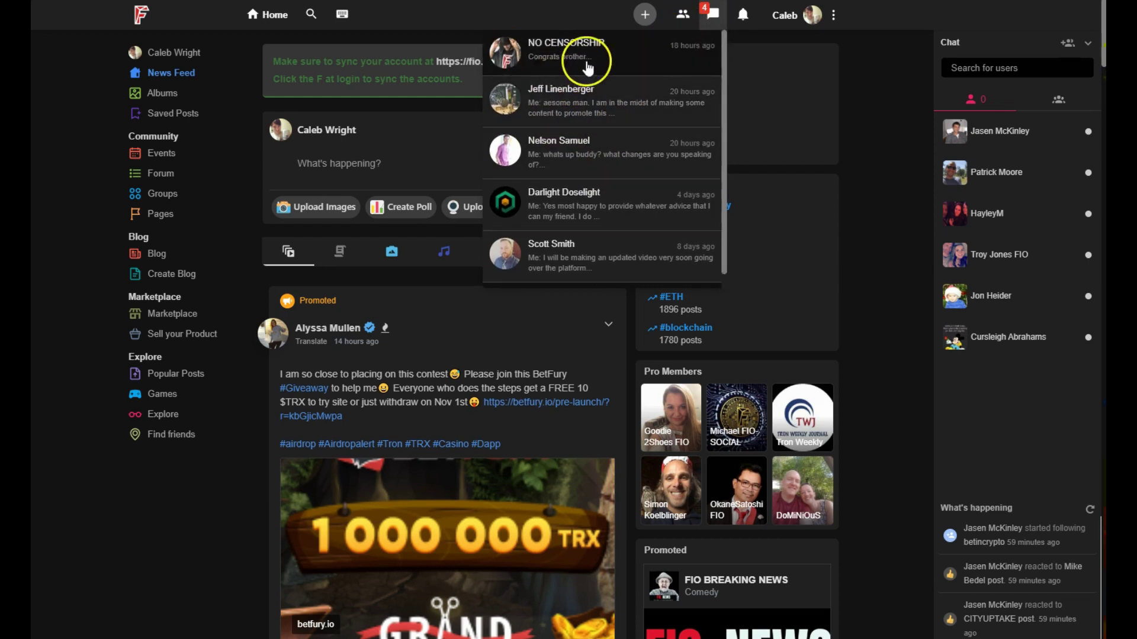
scroll(610, 119, "down", 1)
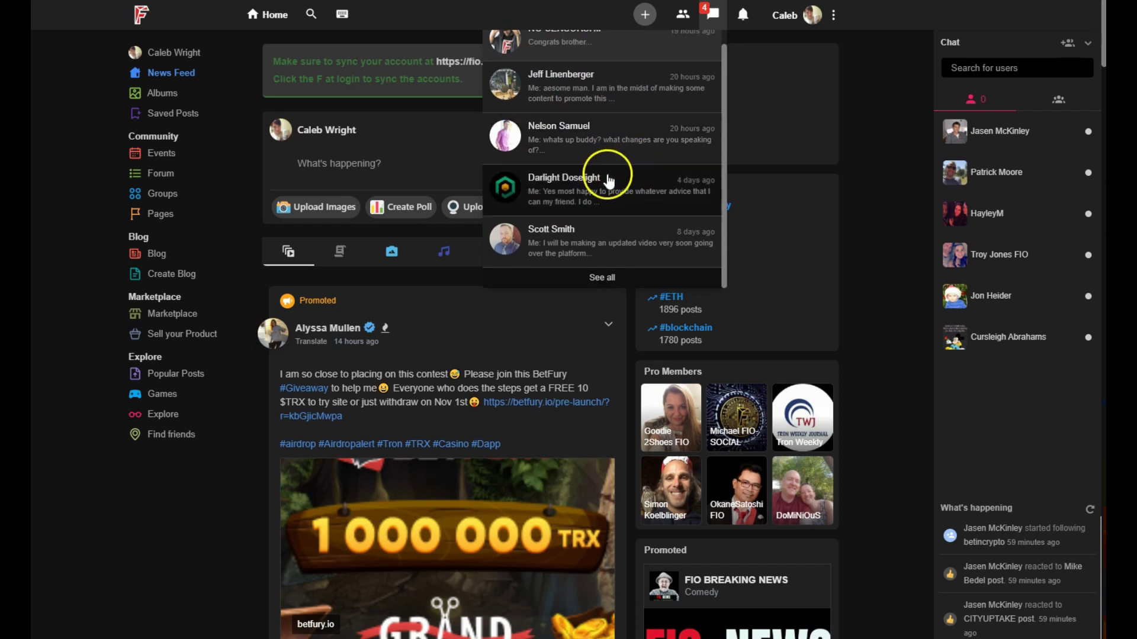
scroll(610, 166, "up", 1)
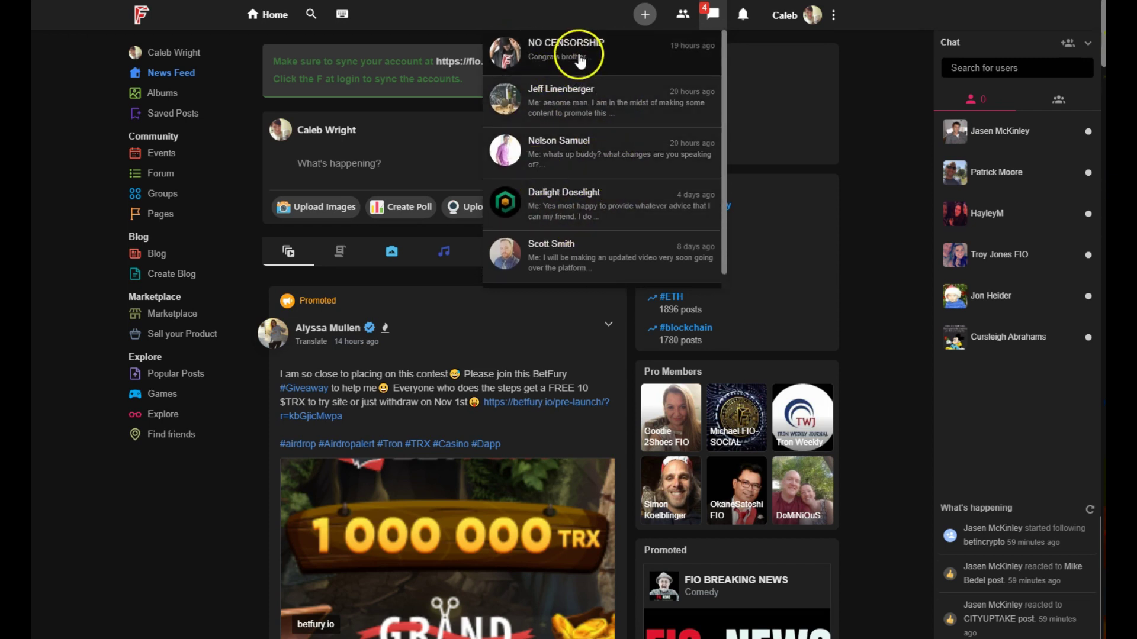
scroll(592, 148, "down", 1)
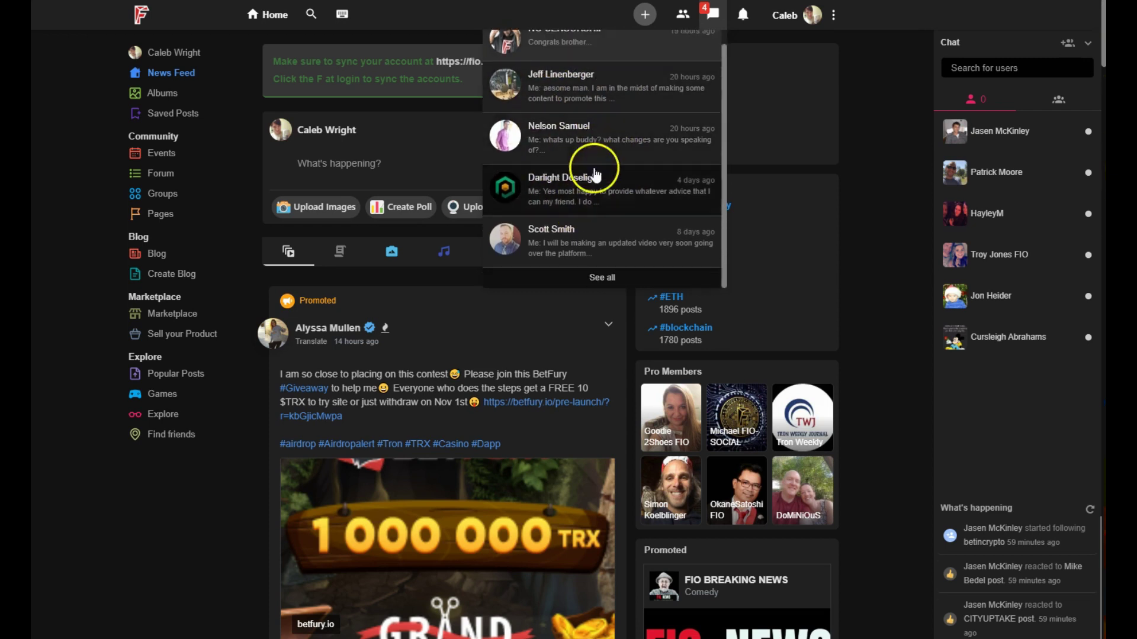
Step: Open the full messages page, view the second conversation in the list and return to the home feed
left_click(605, 279)
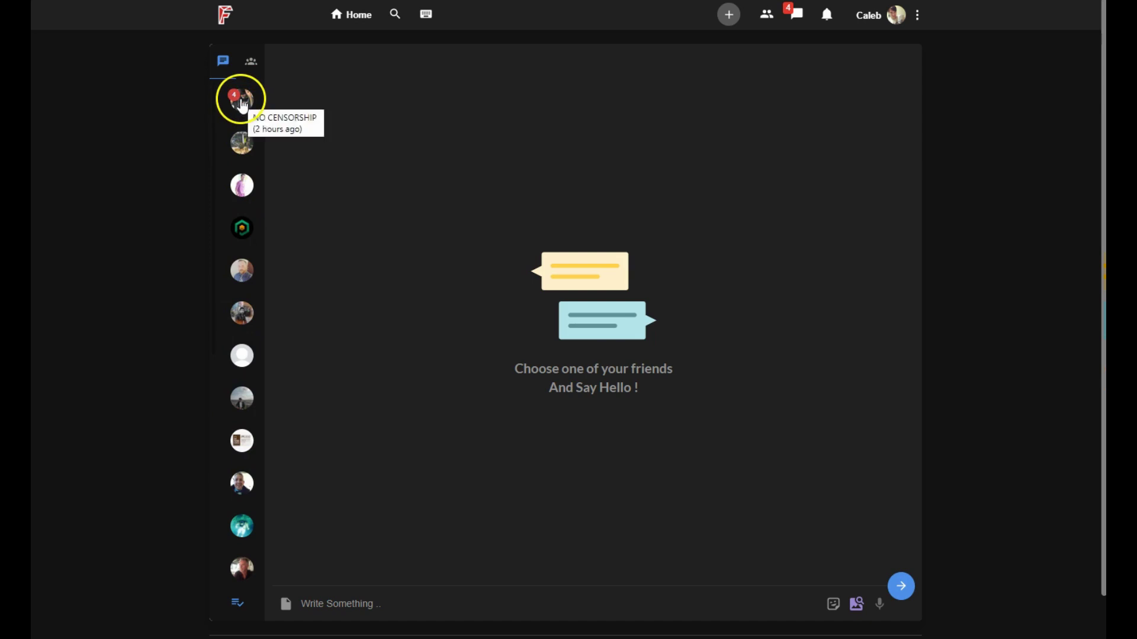
left_click(241, 145)
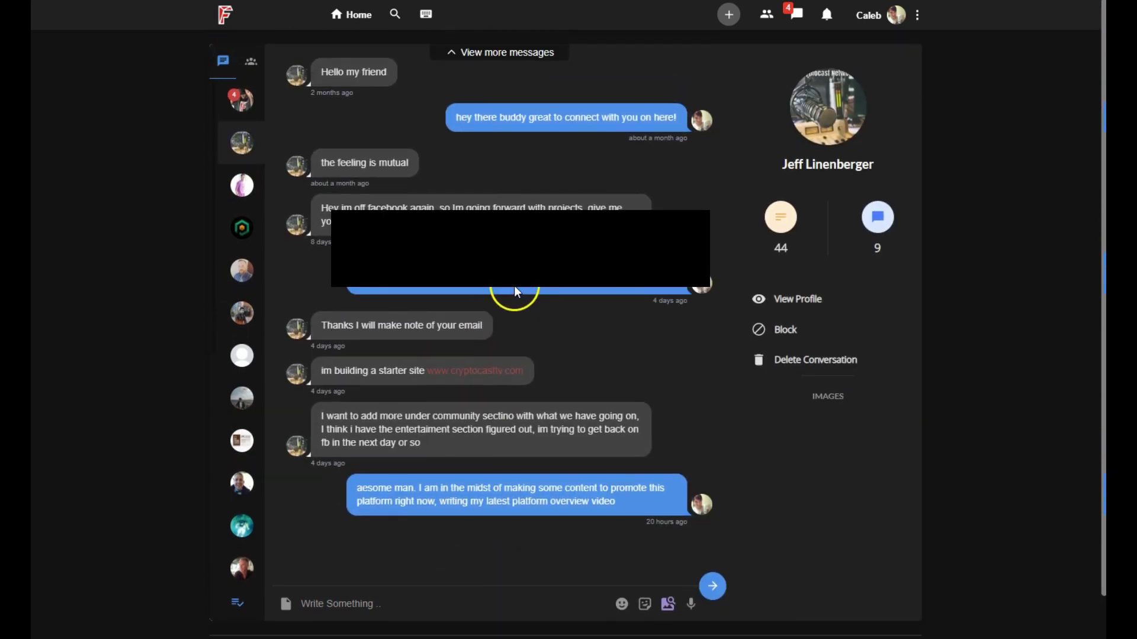
left_click(347, 19)
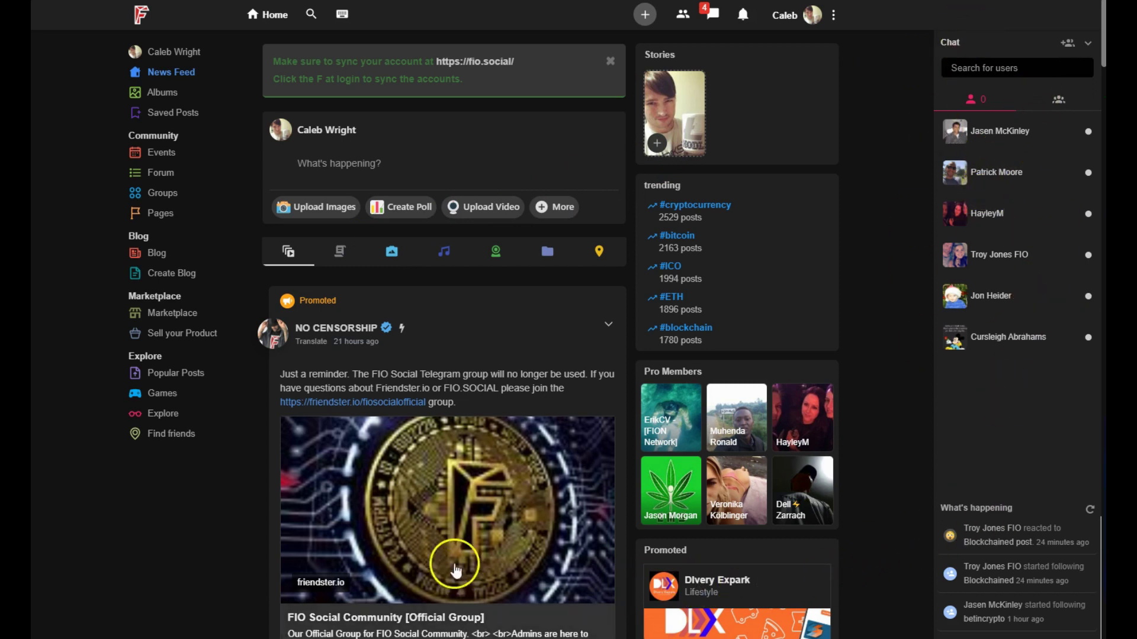
Step: Open chat windows with the first two contacts in the chat list
left_click(1000, 131)
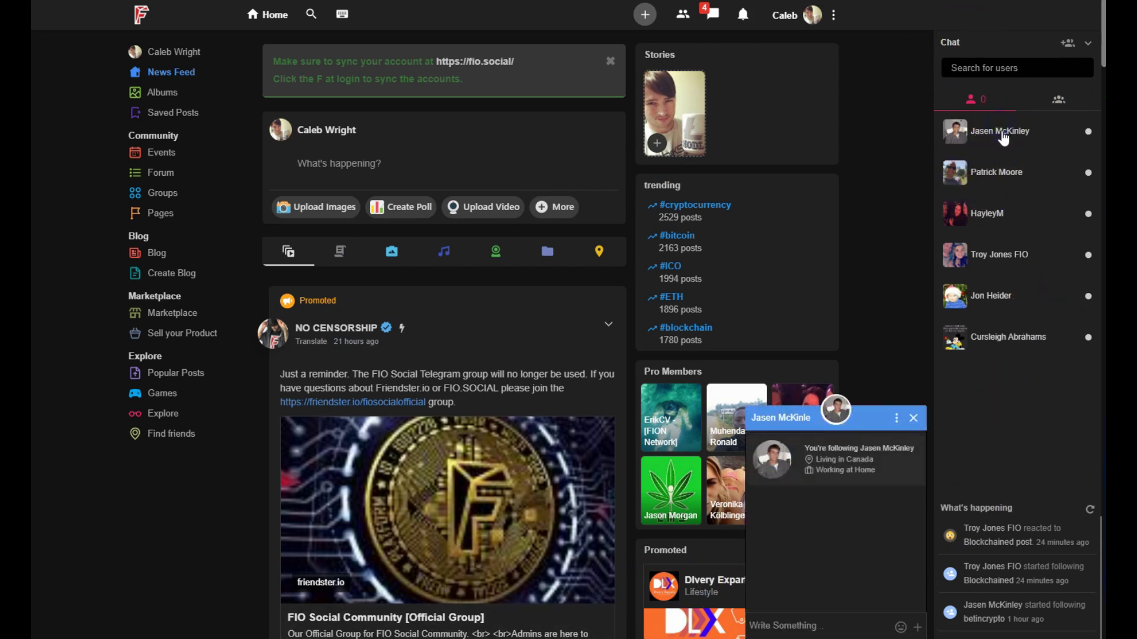
left_click(1000, 173)
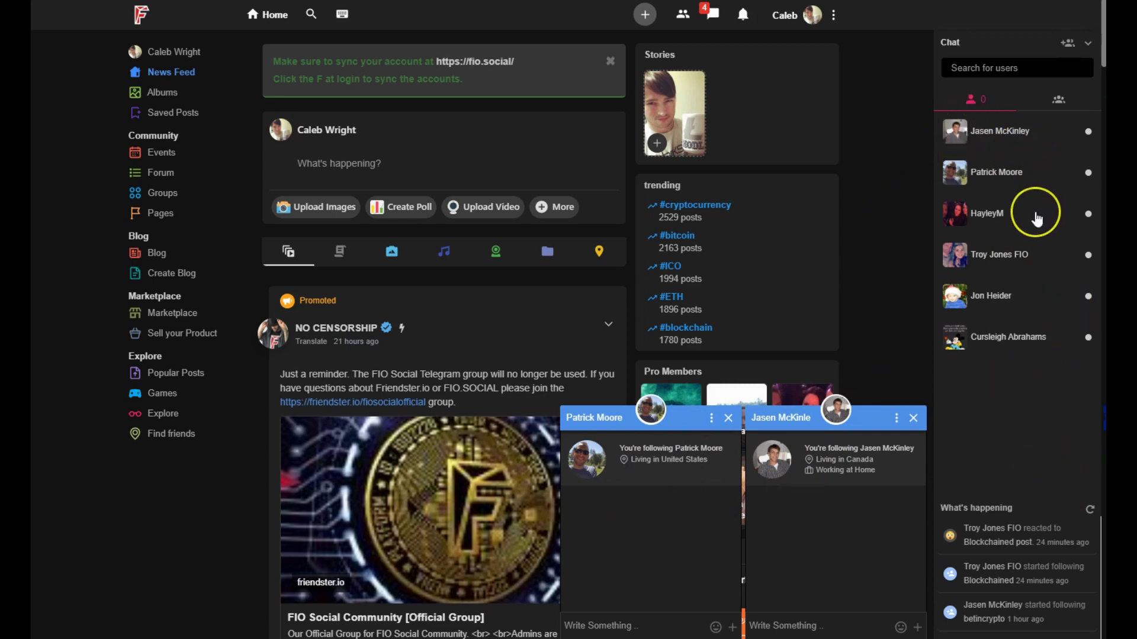
scroll(1036, 214, "down", 2)
scroll(1037, 215, "up", 2)
Step: Search the chat users for "dom", then clear the search
type("dom")
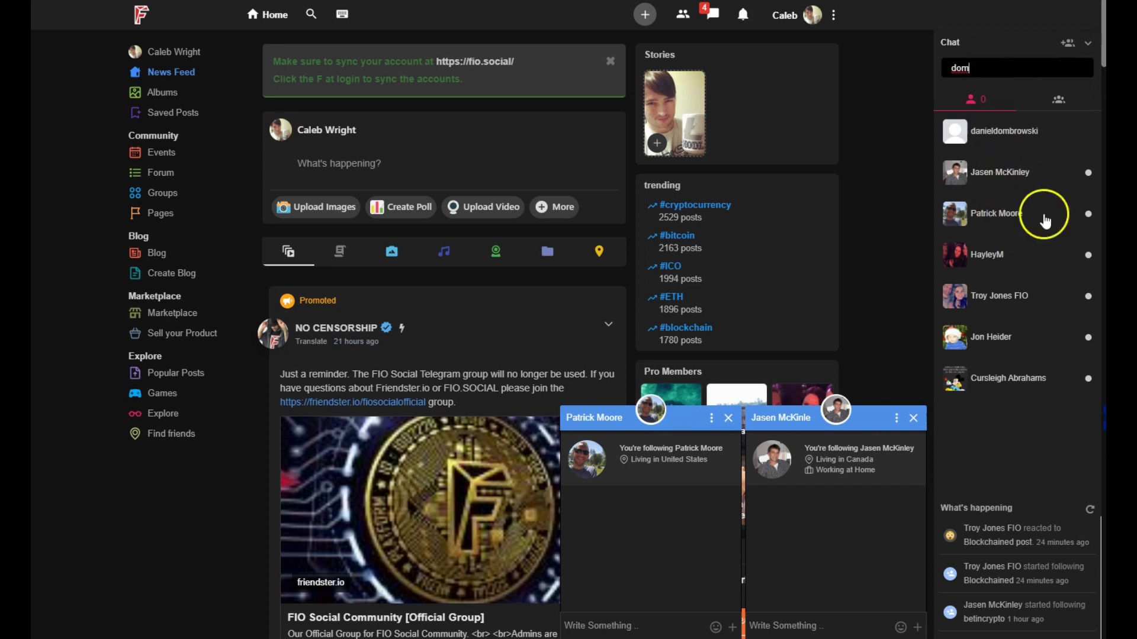
left_click(986, 70)
left_click_drag(985, 70, 944, 58)
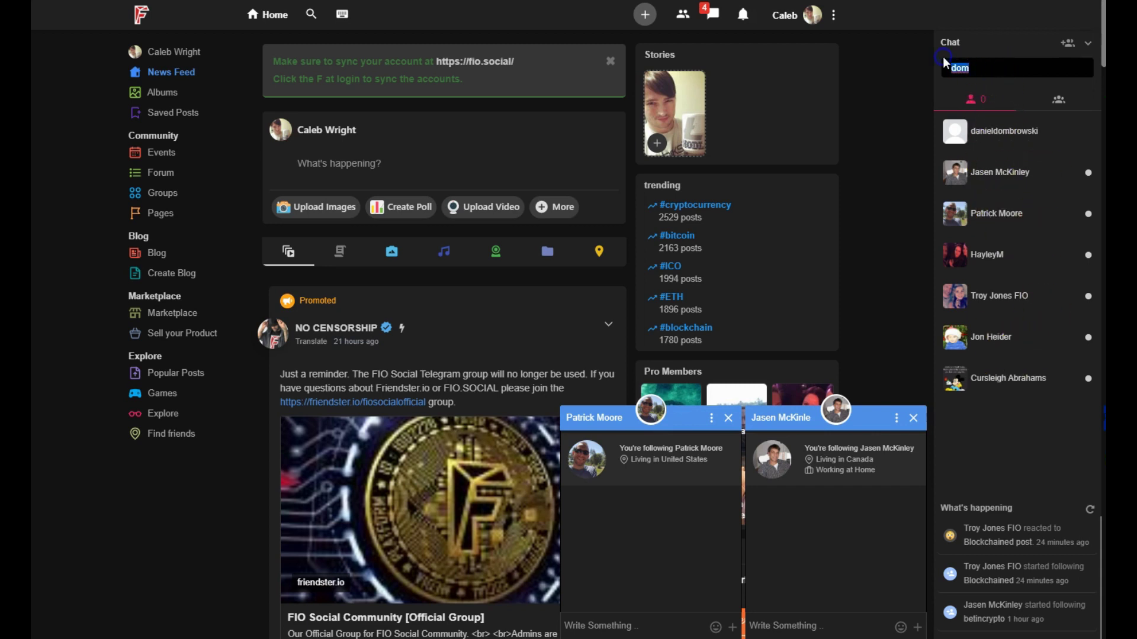
key("BackSpace")
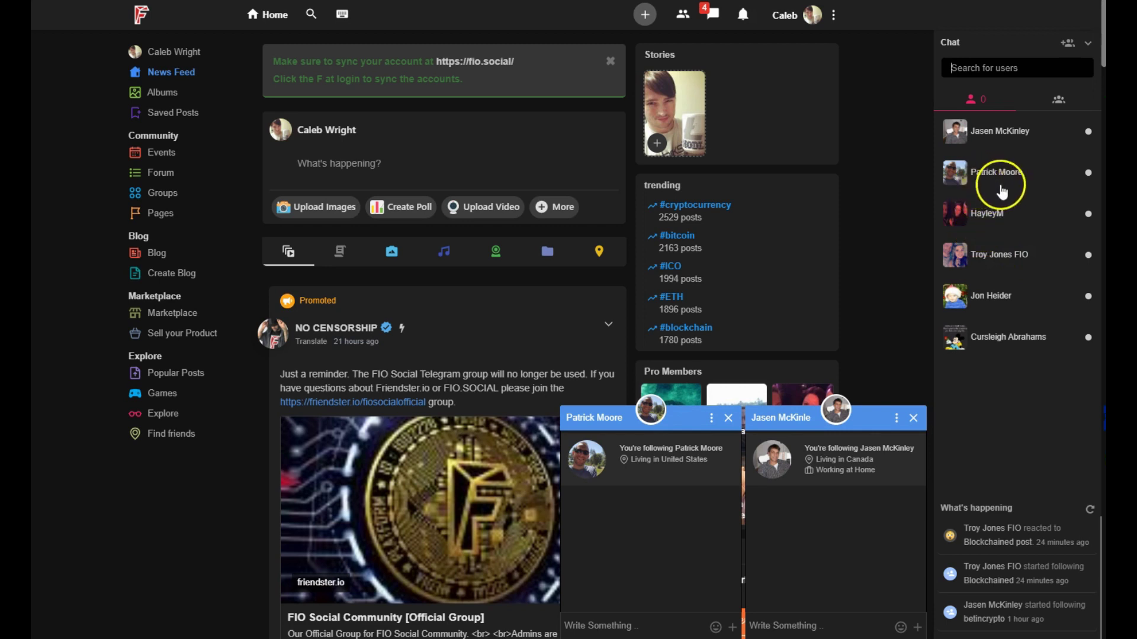
Step: Open the third contact's chat and read its message history, then minimize that chat and the second contact's chat
left_click(987, 219)
scroll(411, 515, "up", 3)
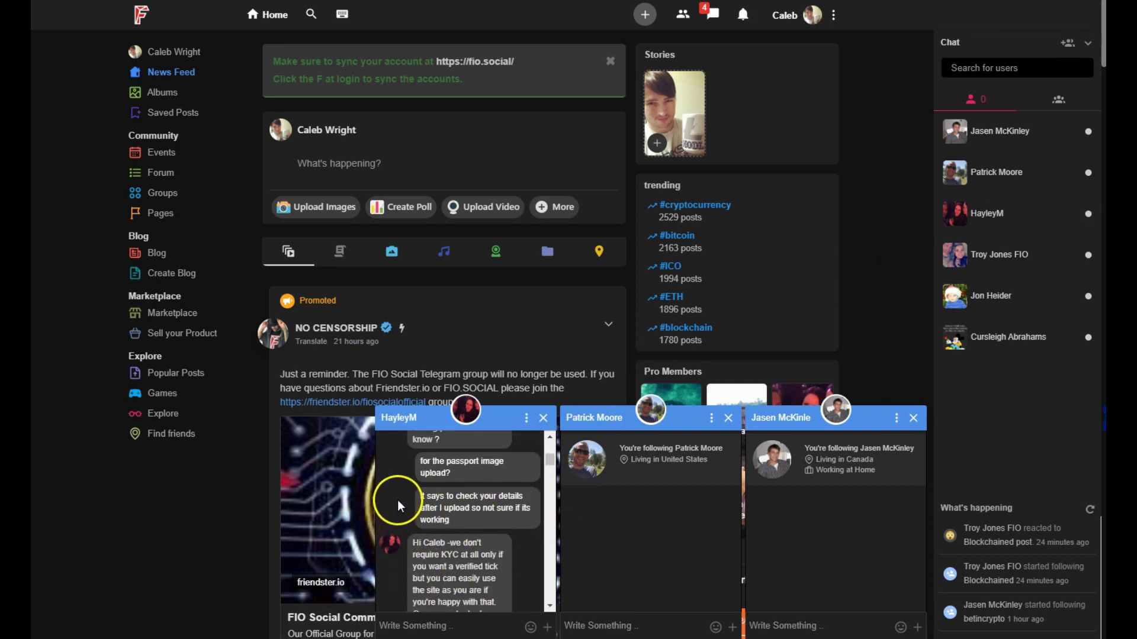
scroll(398, 499, "down", 5)
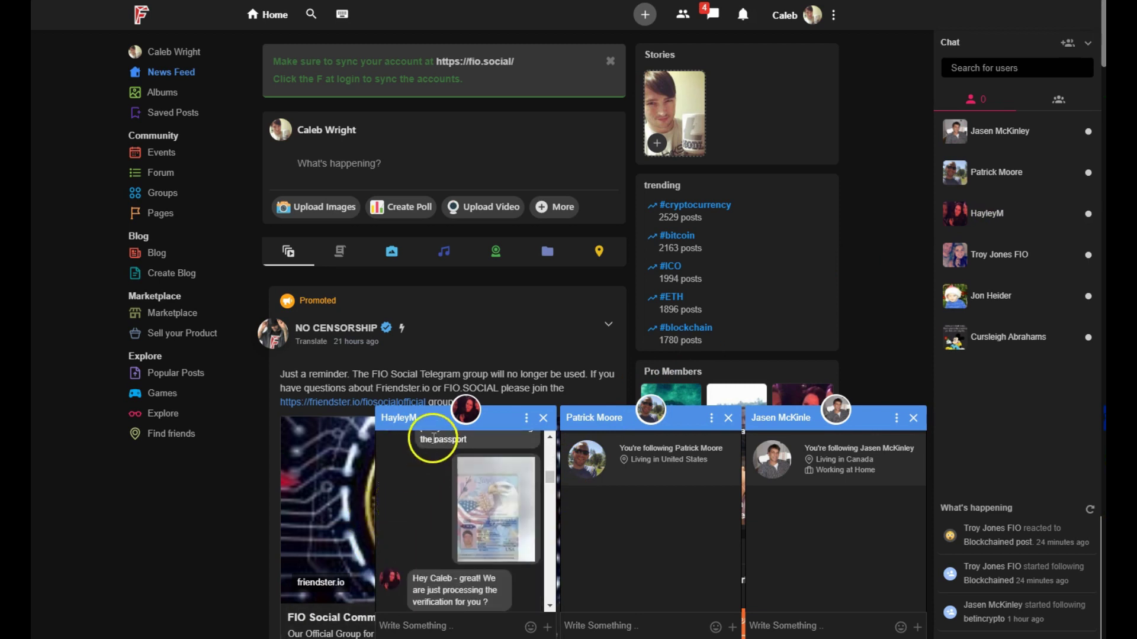
left_click(492, 419)
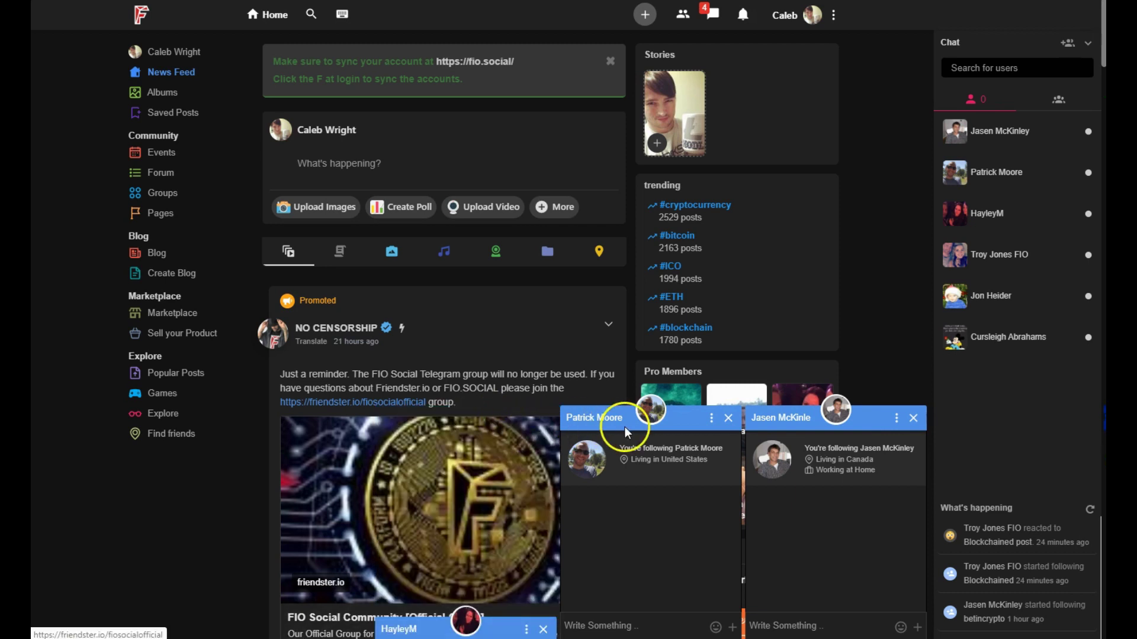
left_click(672, 420)
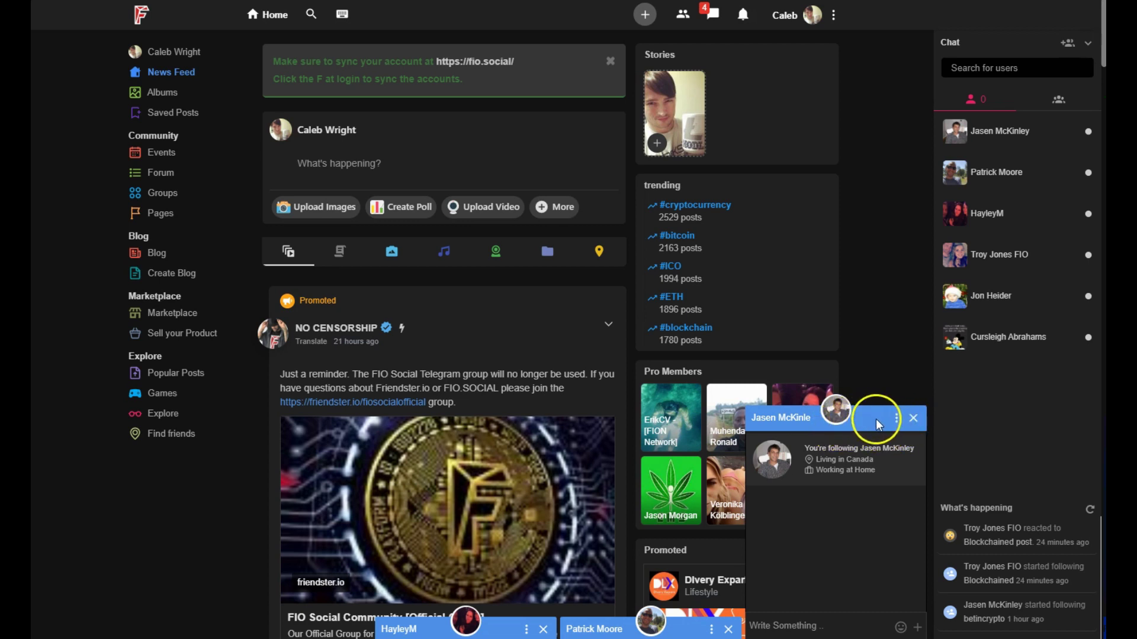
Step: Choose white as the chat color in the options of the first contact's chat
left_click(897, 418)
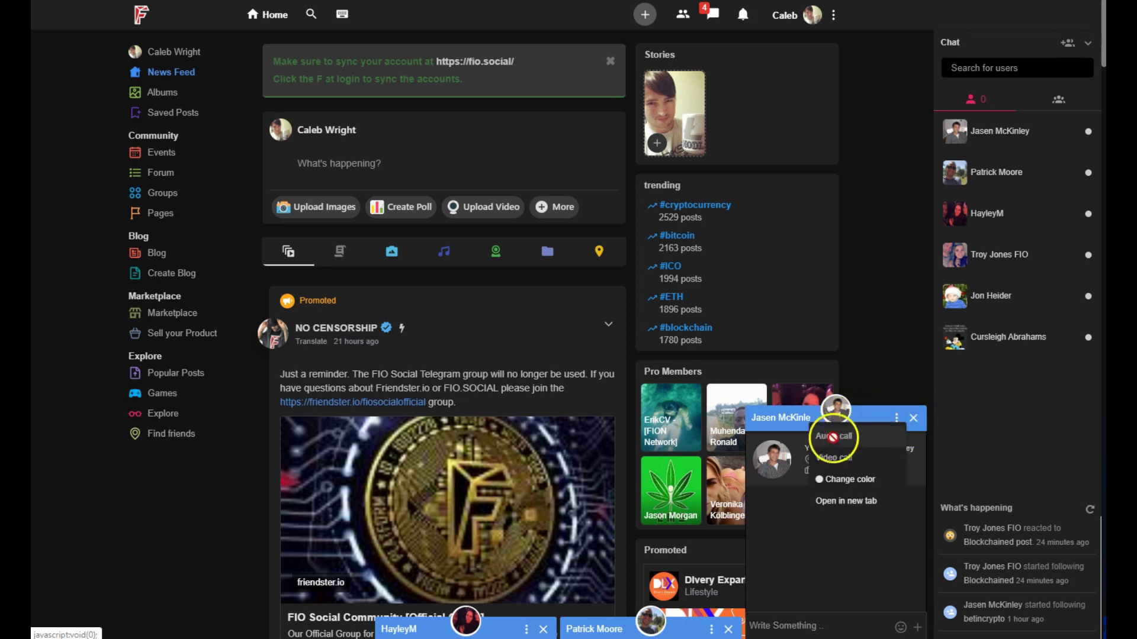
left_click(848, 479)
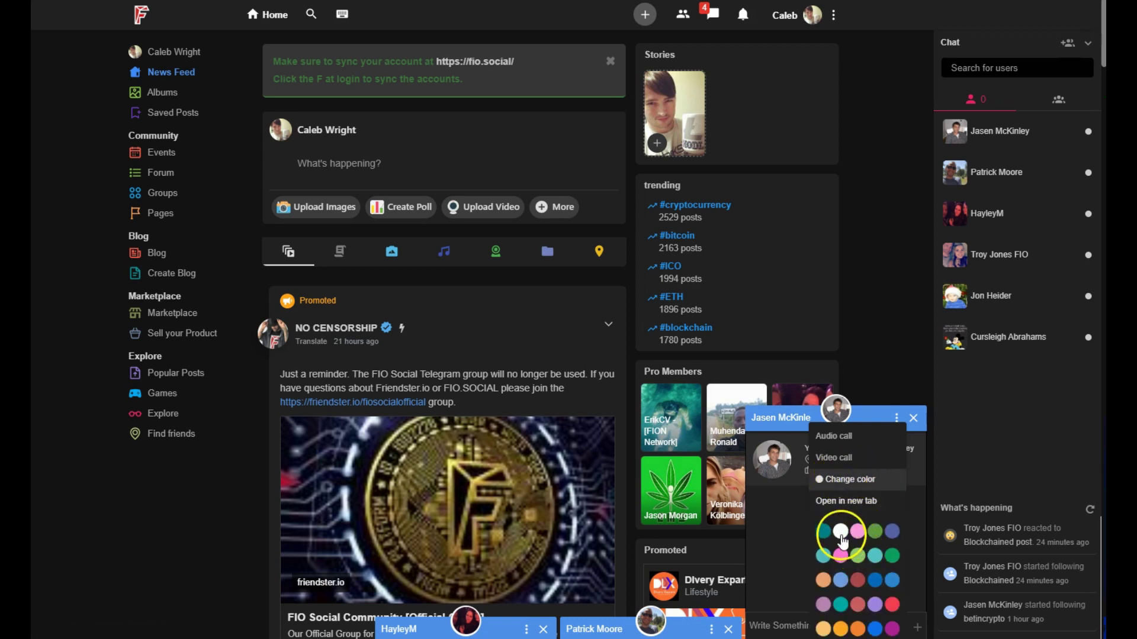
left_click(841, 533)
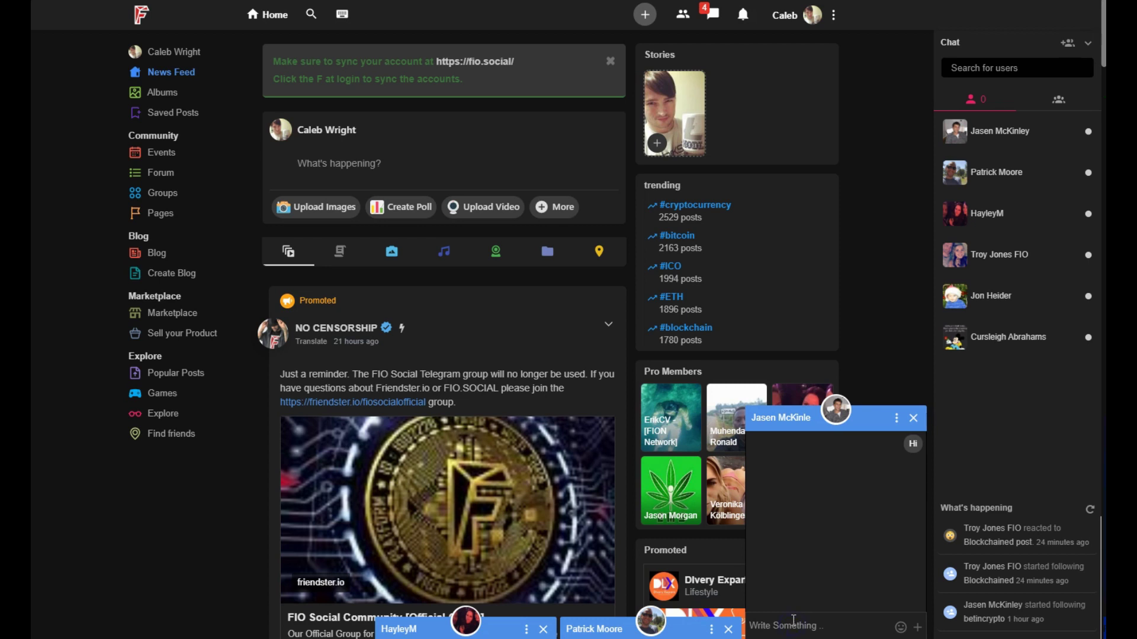
Step: Send the message "hello!" followed by a winking tongue-out emoji to the first contact
left_click(793, 620)
type("hello!")
key("Return")
left_click(901, 629)
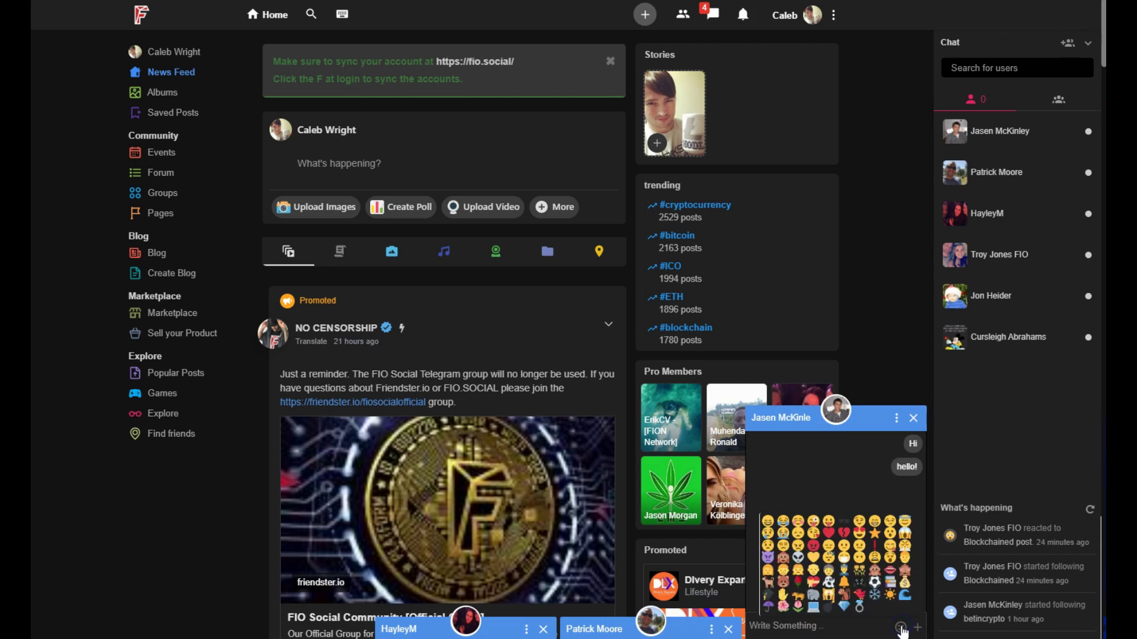
left_click(813, 521)
key("Return")
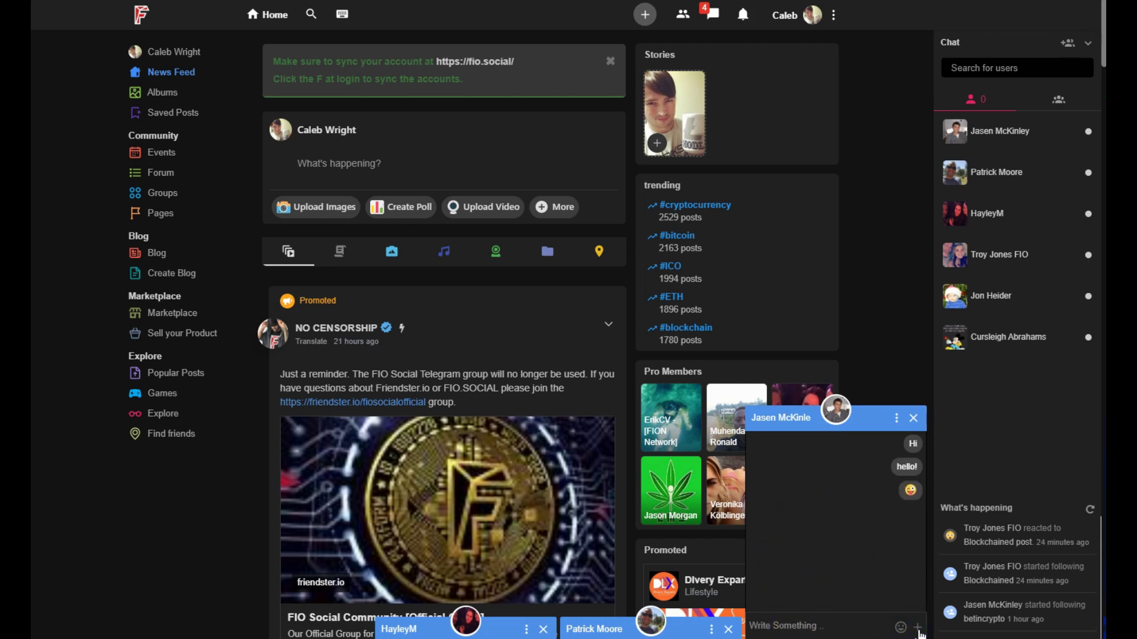
Step: View the attachment options in the first contact's chat, then close them and minimize that chat
left_click(918, 629)
left_click(919, 630)
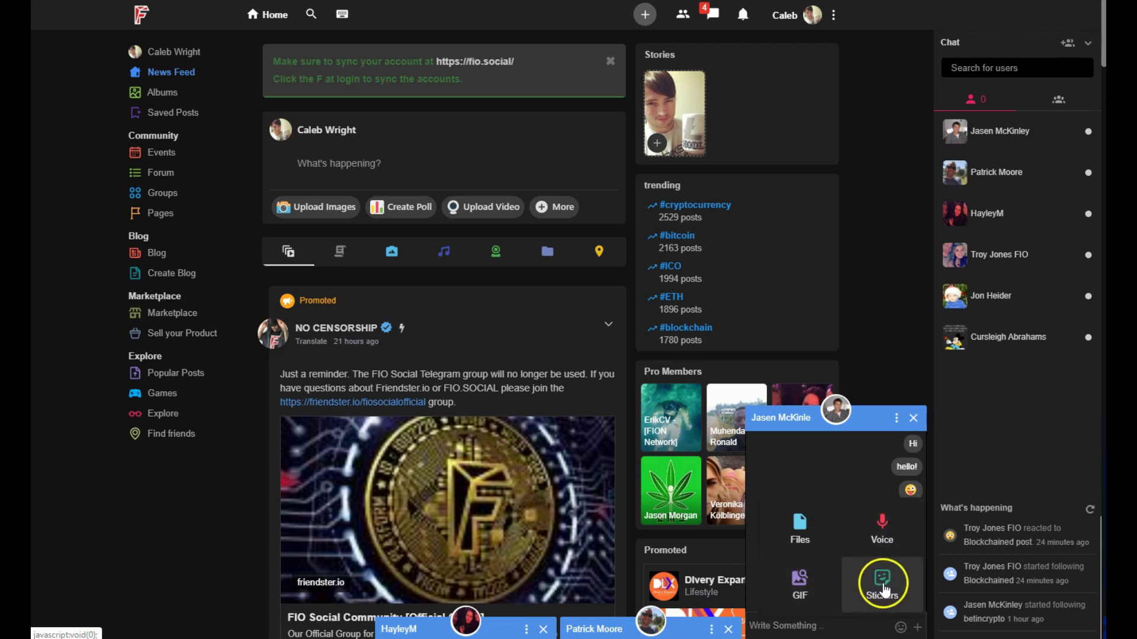
left_click(811, 629)
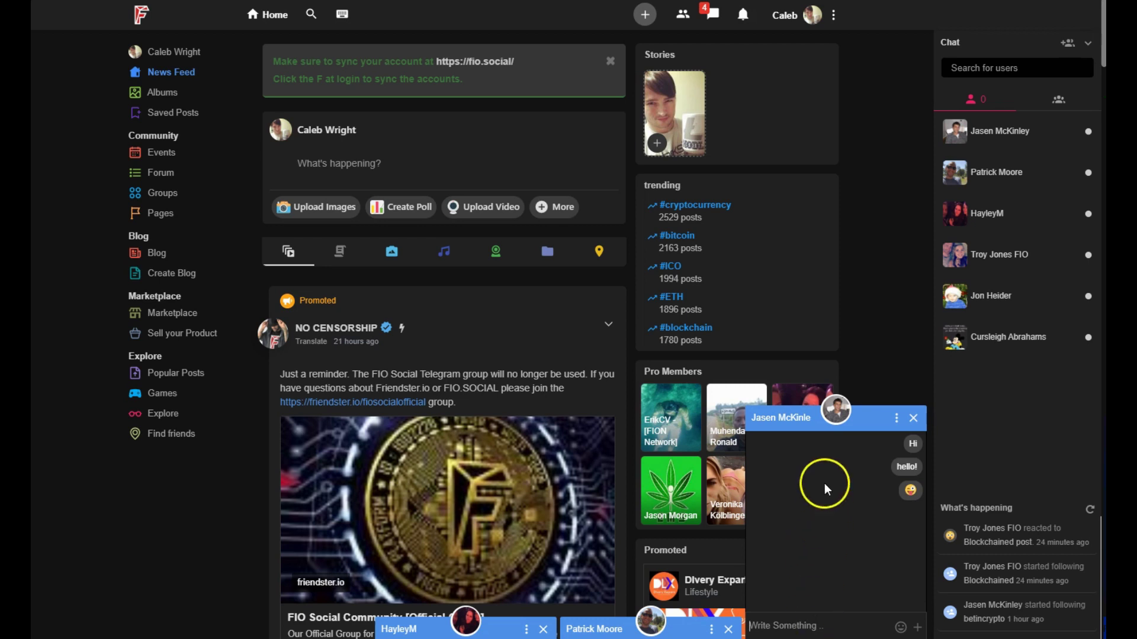
left_click(823, 419)
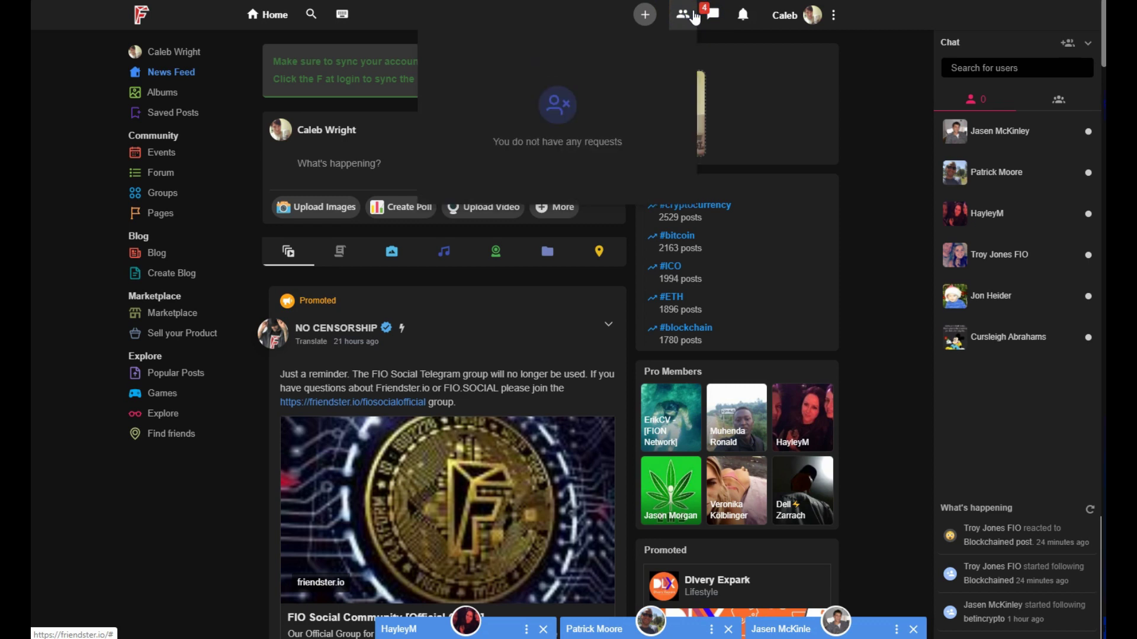
Step: Check the friend requests list and close it, then look at the create options
left_click(693, 21)
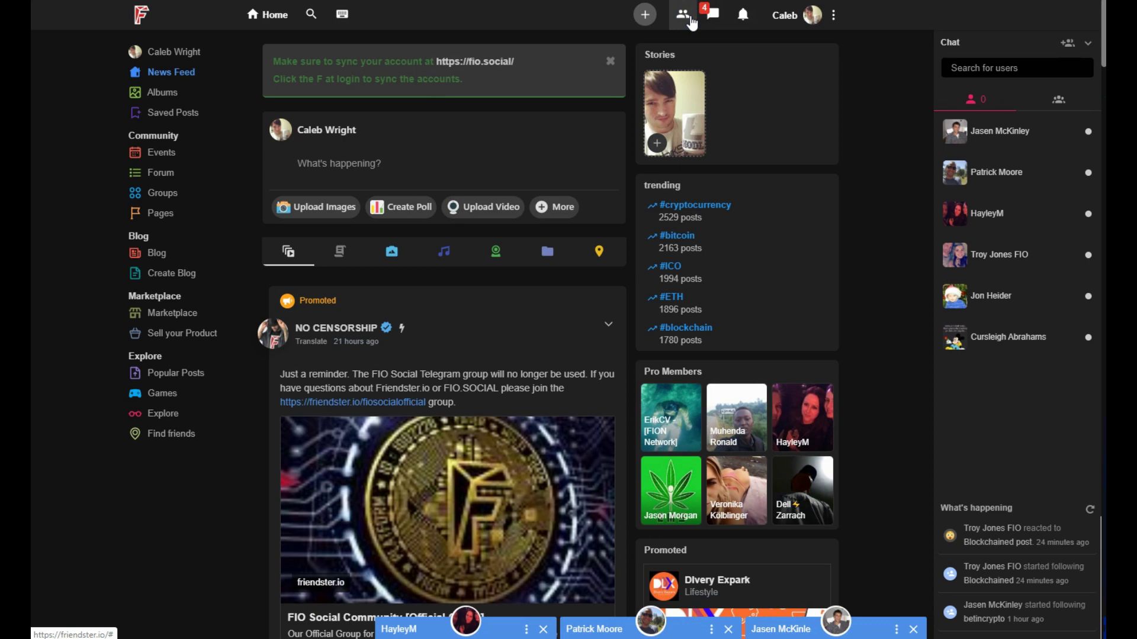
left_click(692, 23)
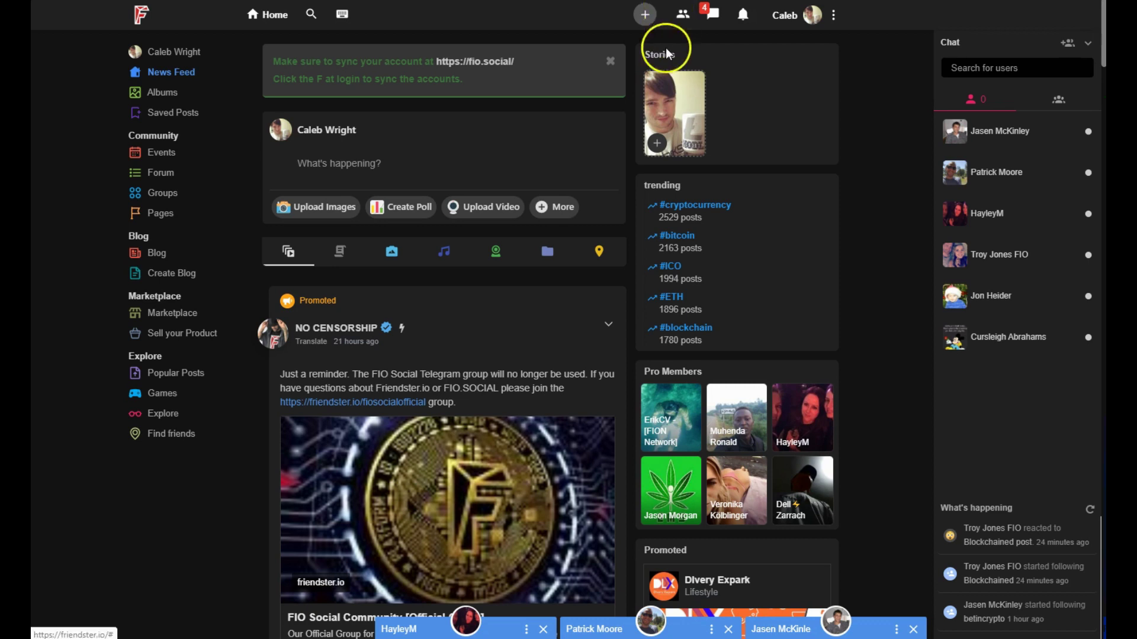
left_click(641, 18)
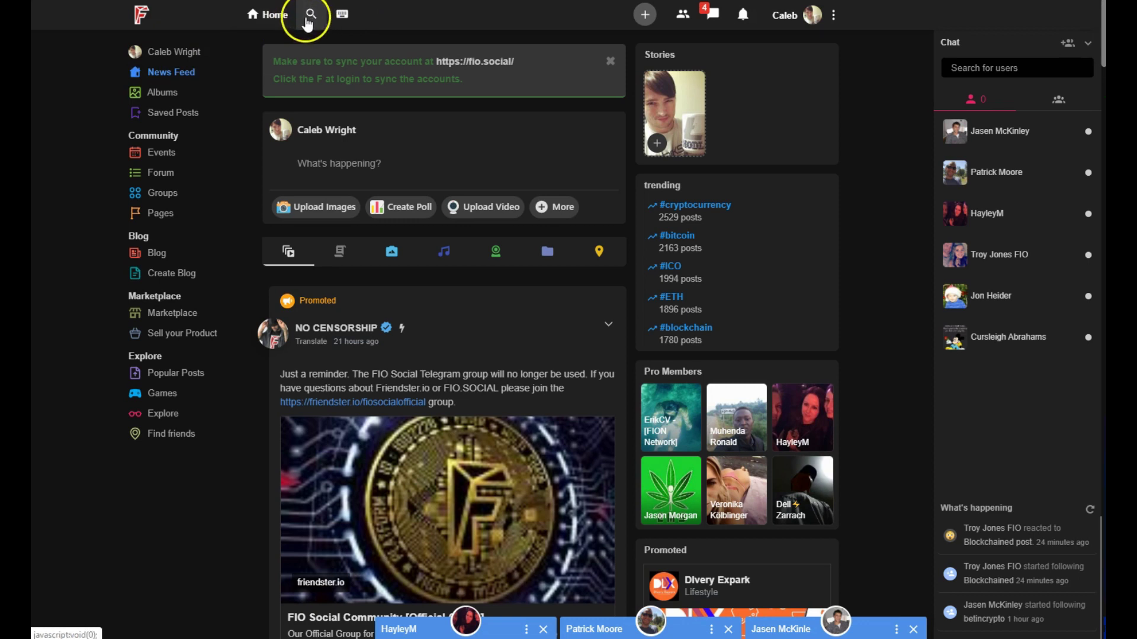
Step: Search the site for "cryptocurrency", review the suggested people, pages and groups, then clear the search text
left_click(308, 17)
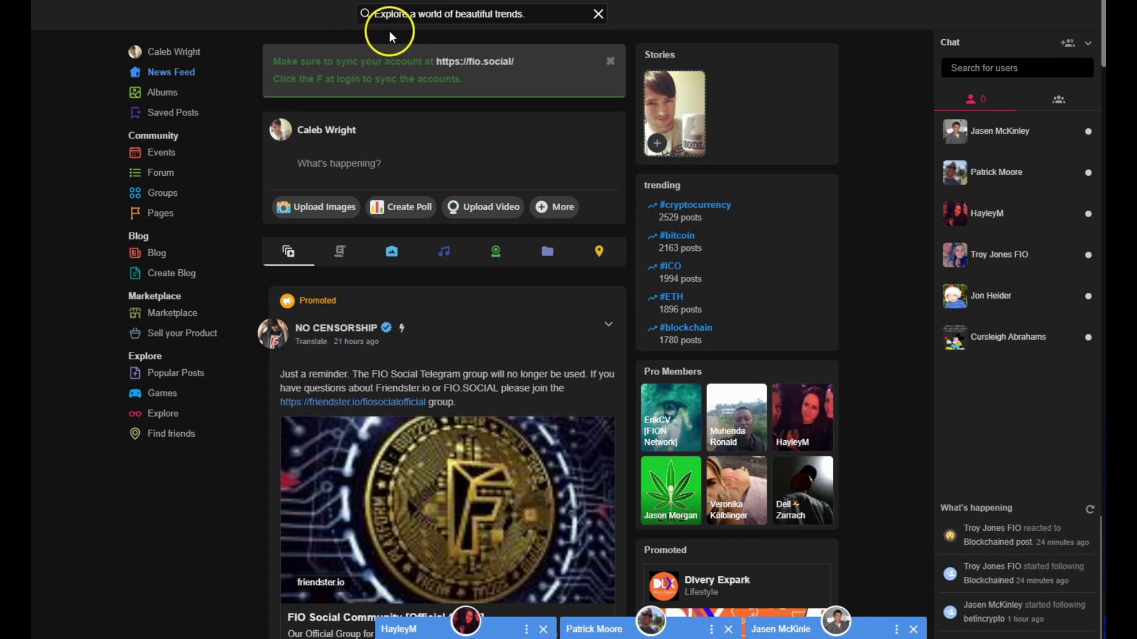
left_click(461, 16)
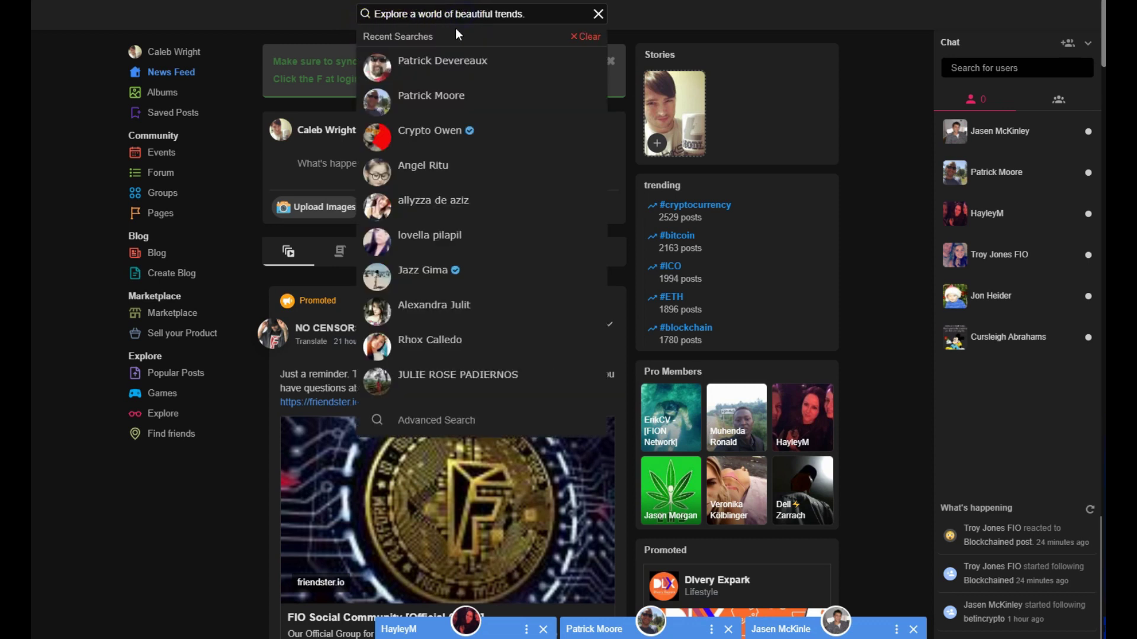
type("cryptocur")
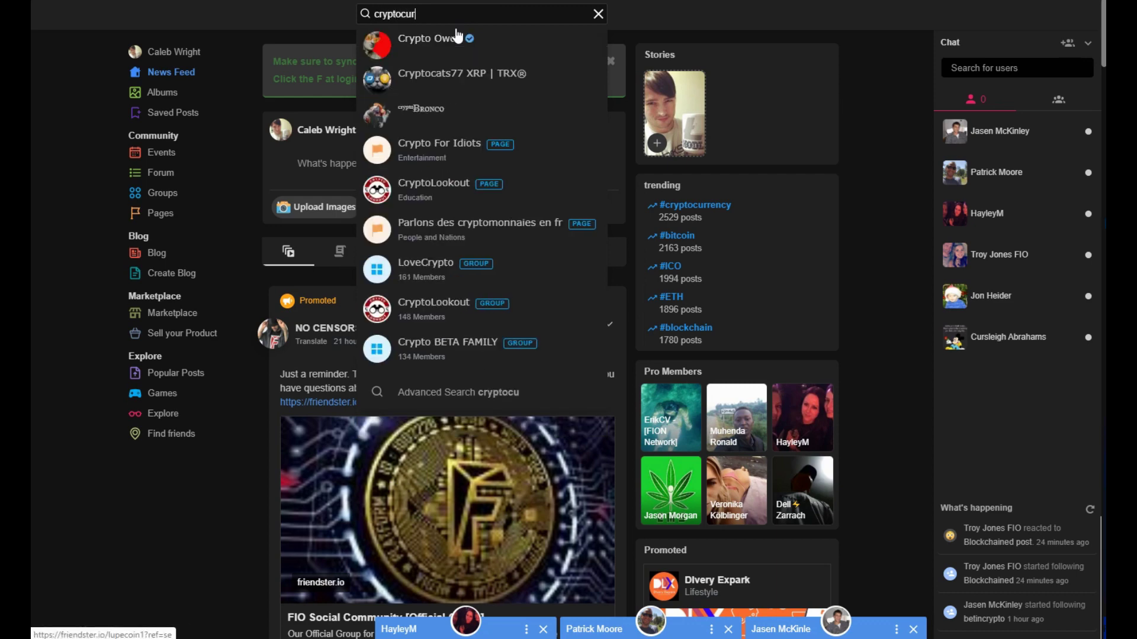
type("rency")
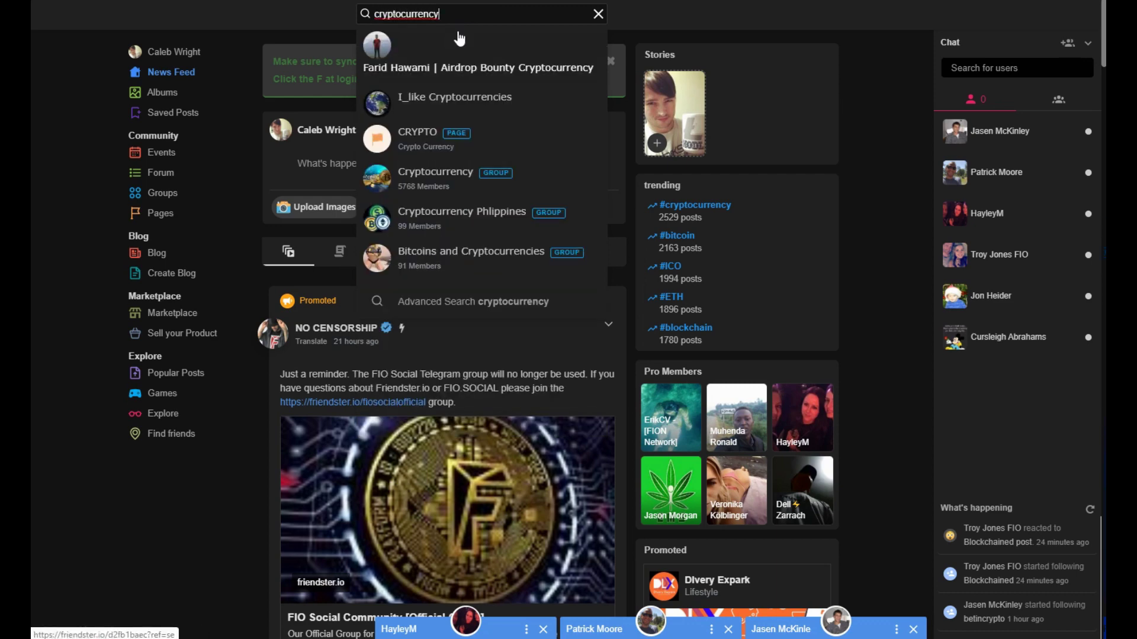
left_click(406, 152)
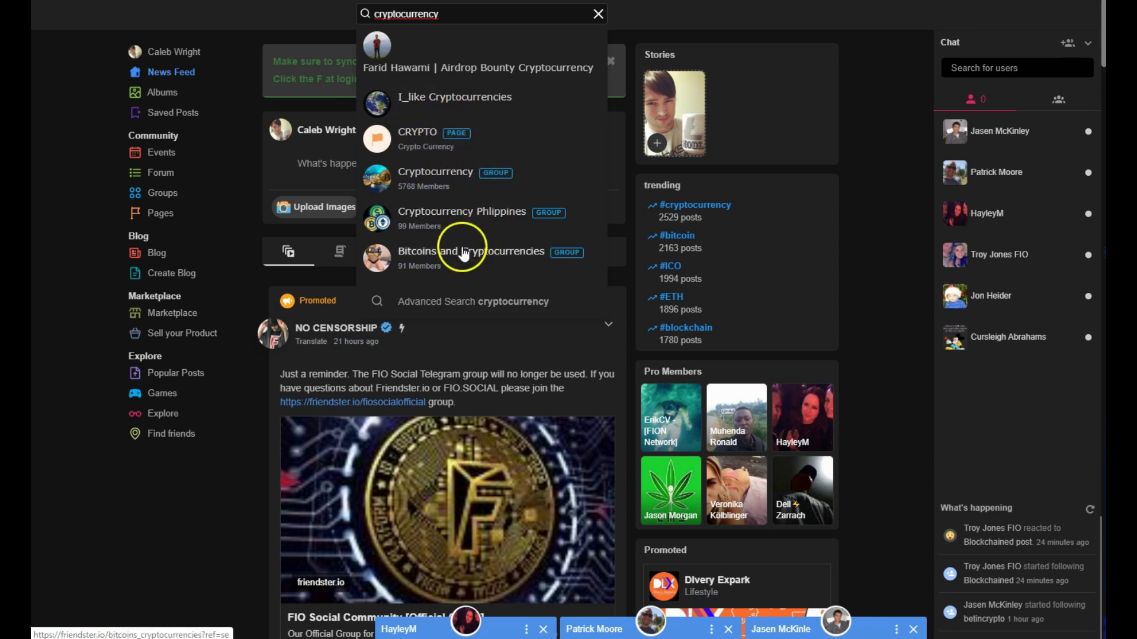
double_click(425, 17)
key("BackSpace")
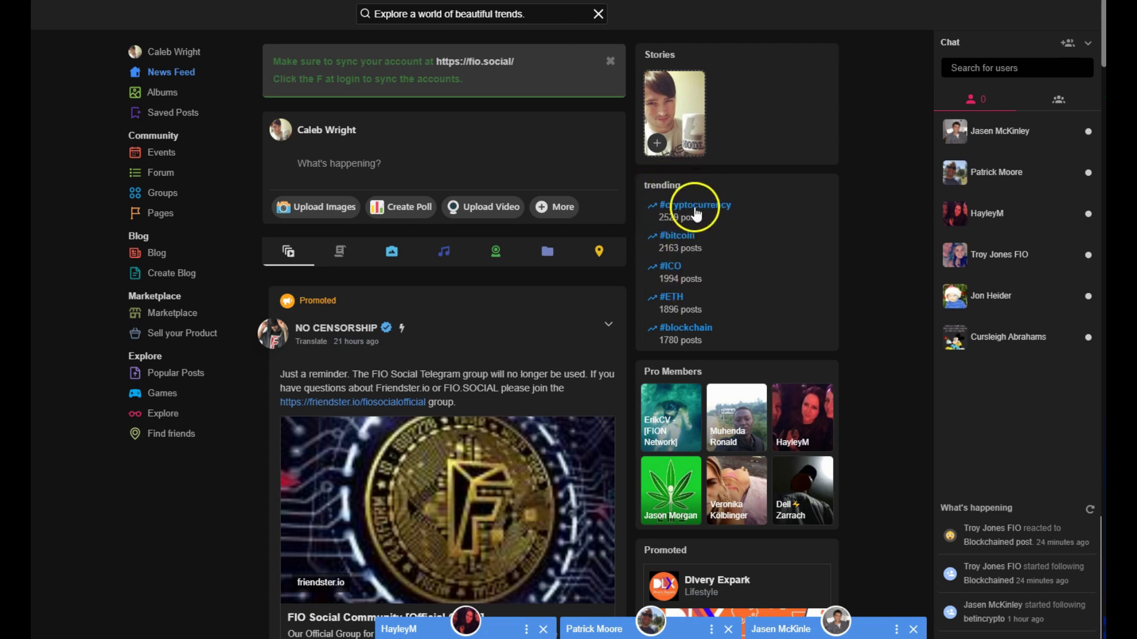
Step: Open the trending #bitcoin hashtag and browse its posts
left_click(680, 238)
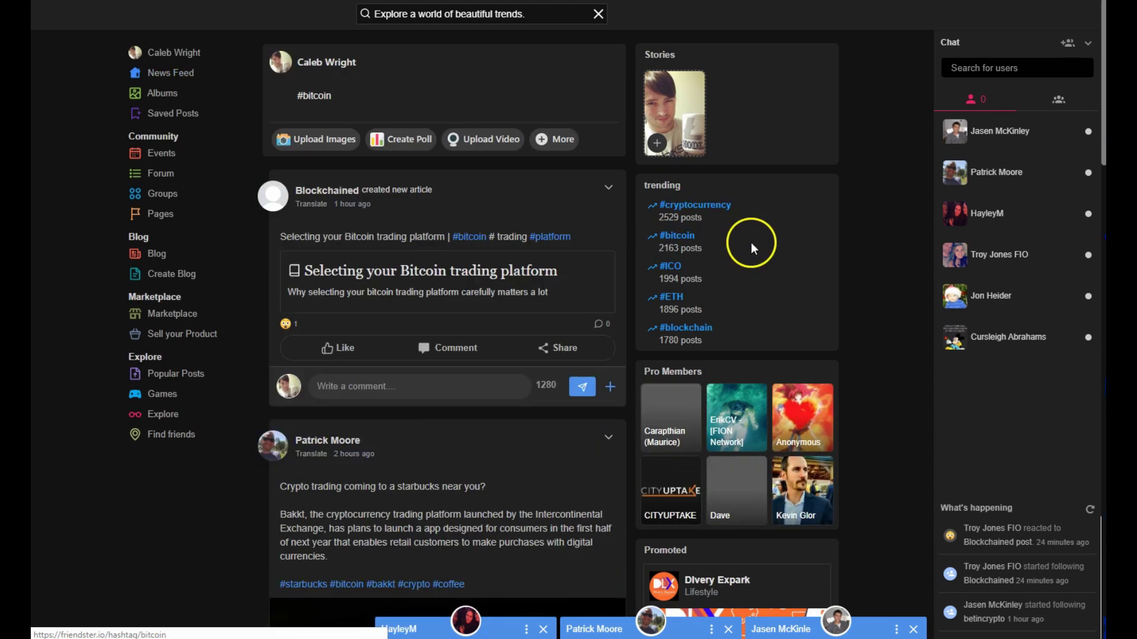
scroll(424, 227, "down", 9)
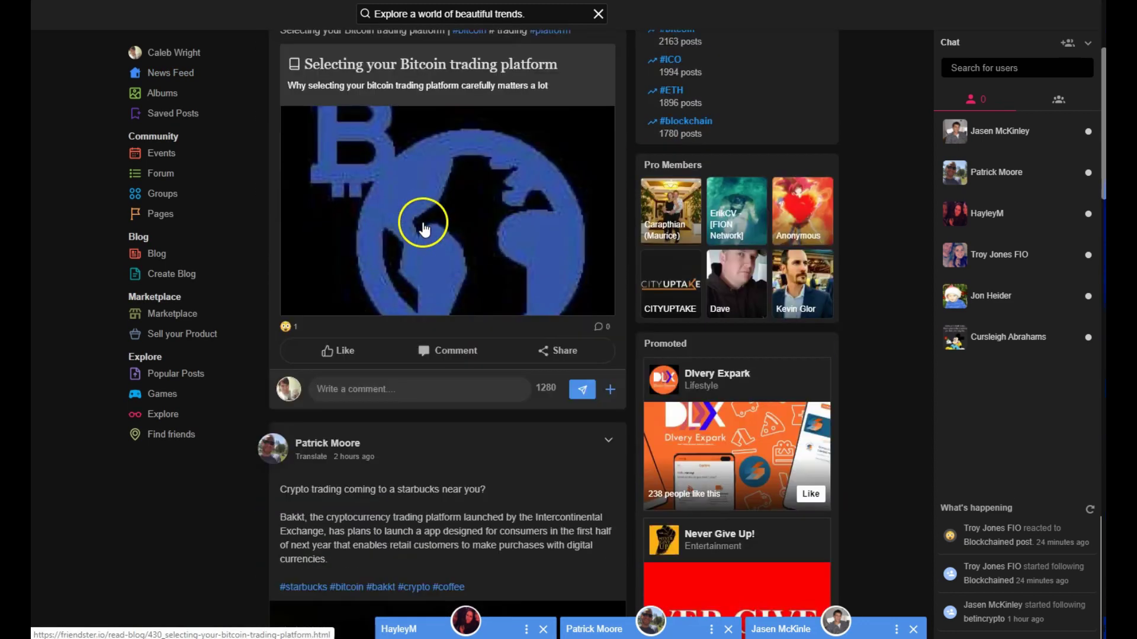
scroll(422, 222, "down", 9)
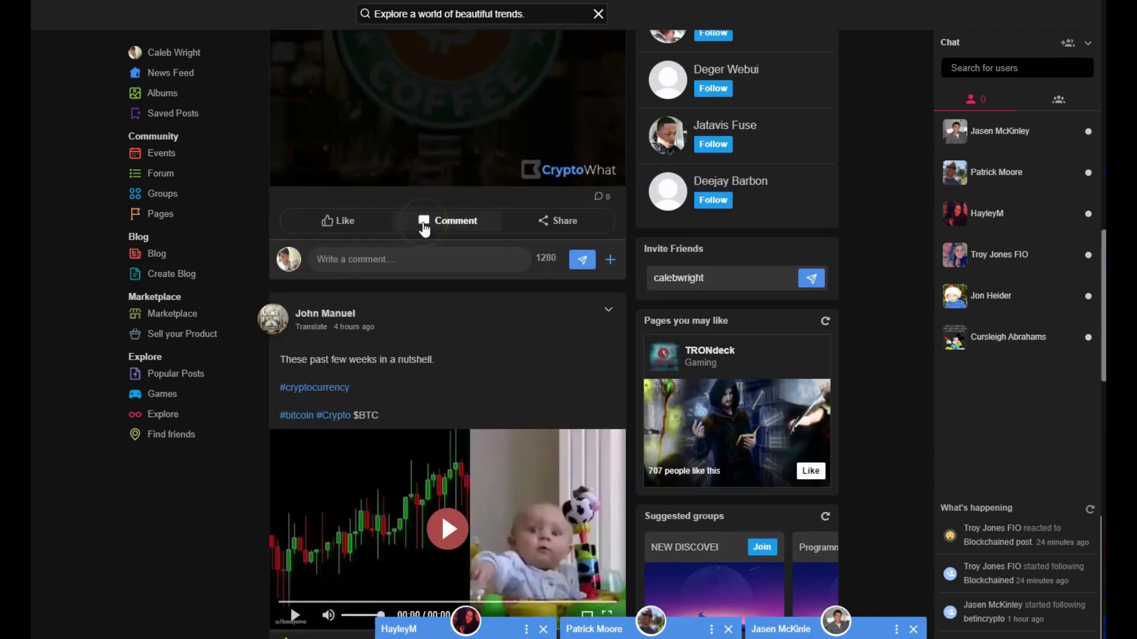
scroll(423, 222, "down", 4)
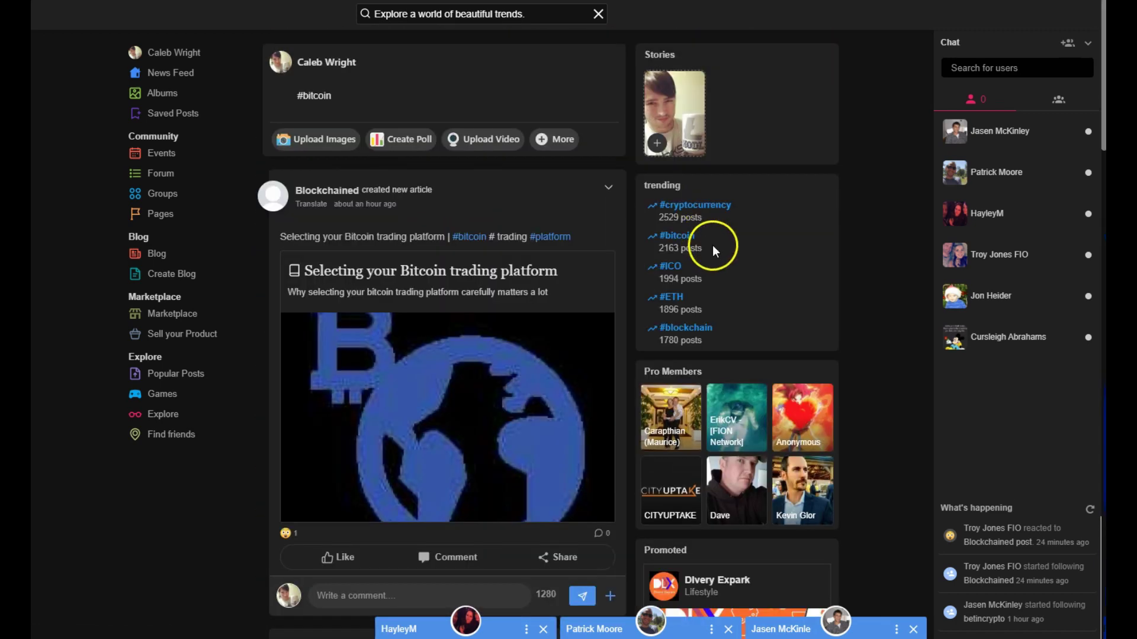
Step: Examine the pro members, promoted pages, follow suggestions, friend invitation, suggested pages and suggested groups on the #bitcoin page
scroll(712, 245, "down", 1)
scroll(711, 245, "down", 2)
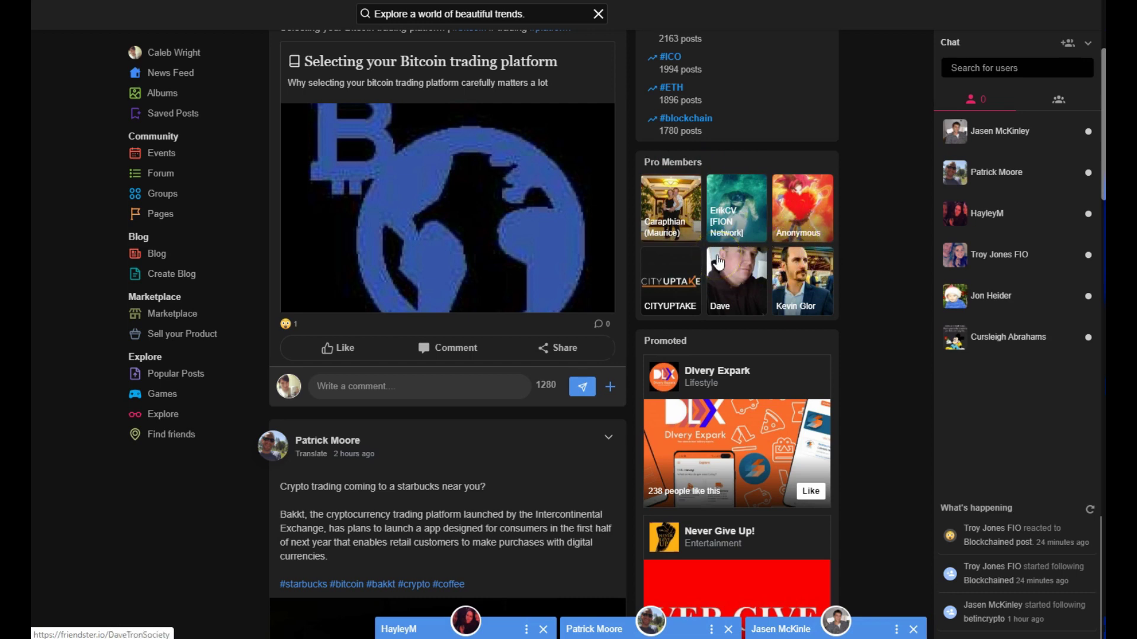
scroll(718, 263, "down", 2)
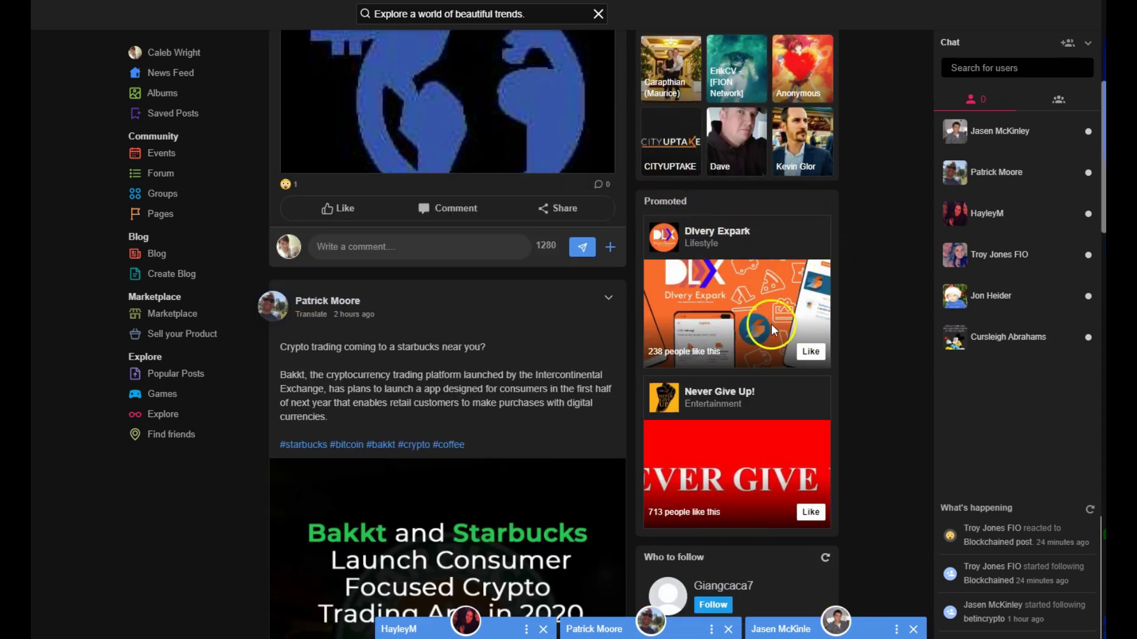
scroll(725, 222, "down", 5)
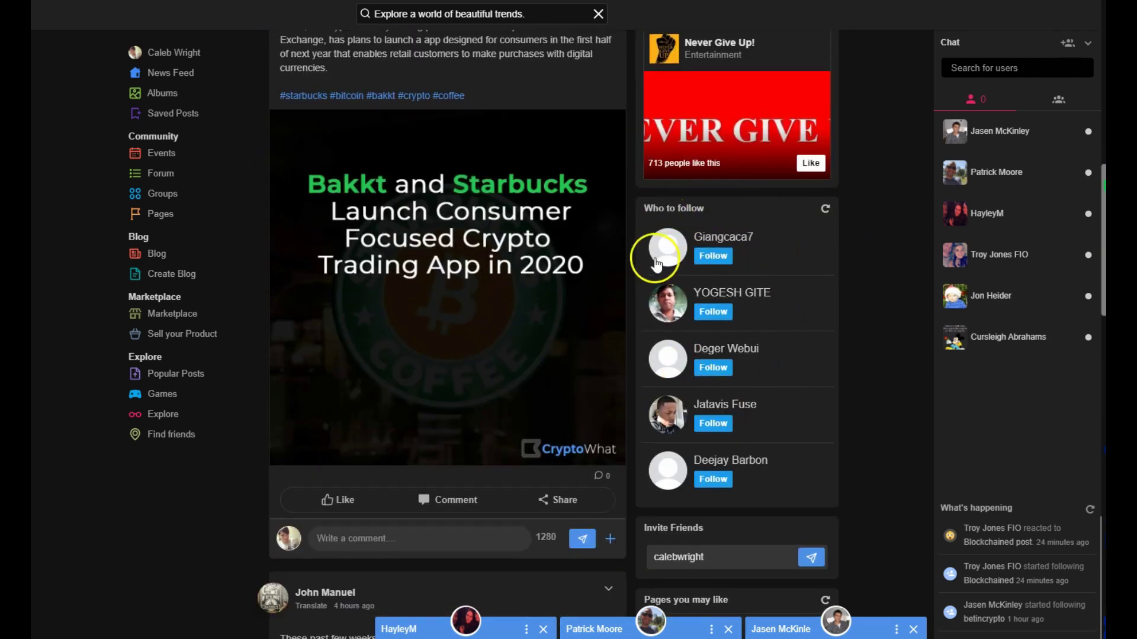
scroll(667, 243, "down", 5)
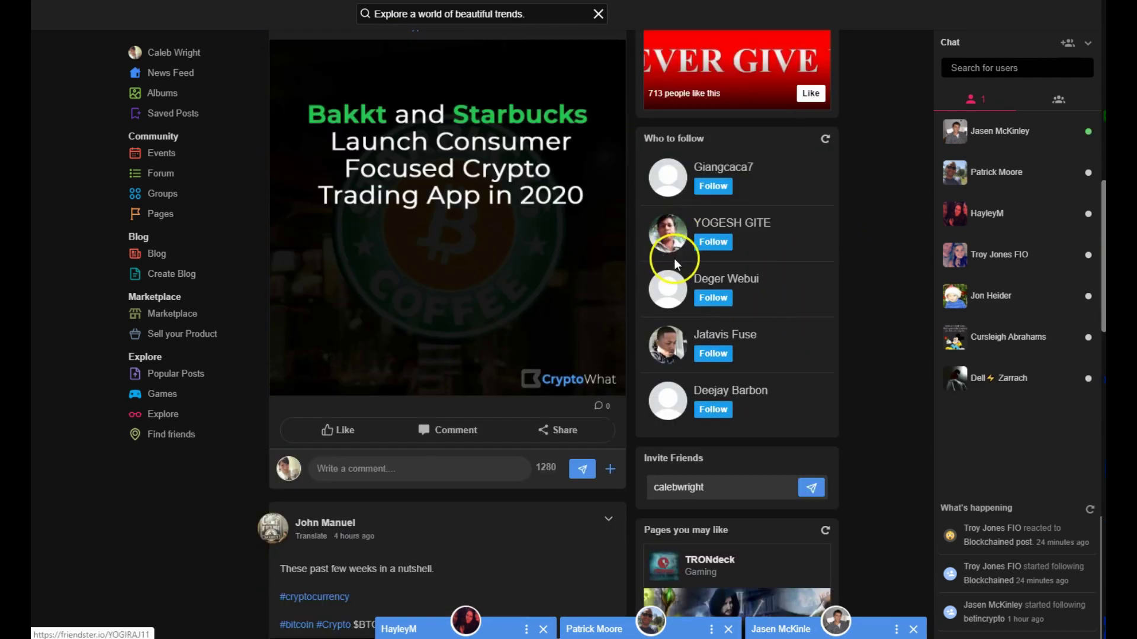
scroll(662, 257, "down", 1)
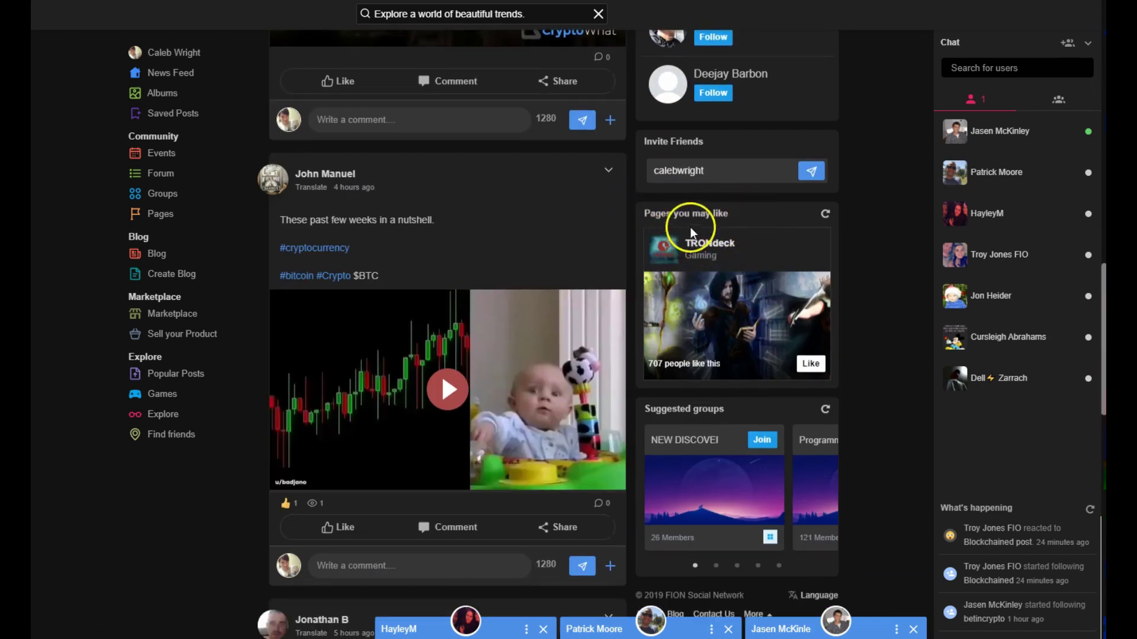
scroll(712, 468, "down", 2)
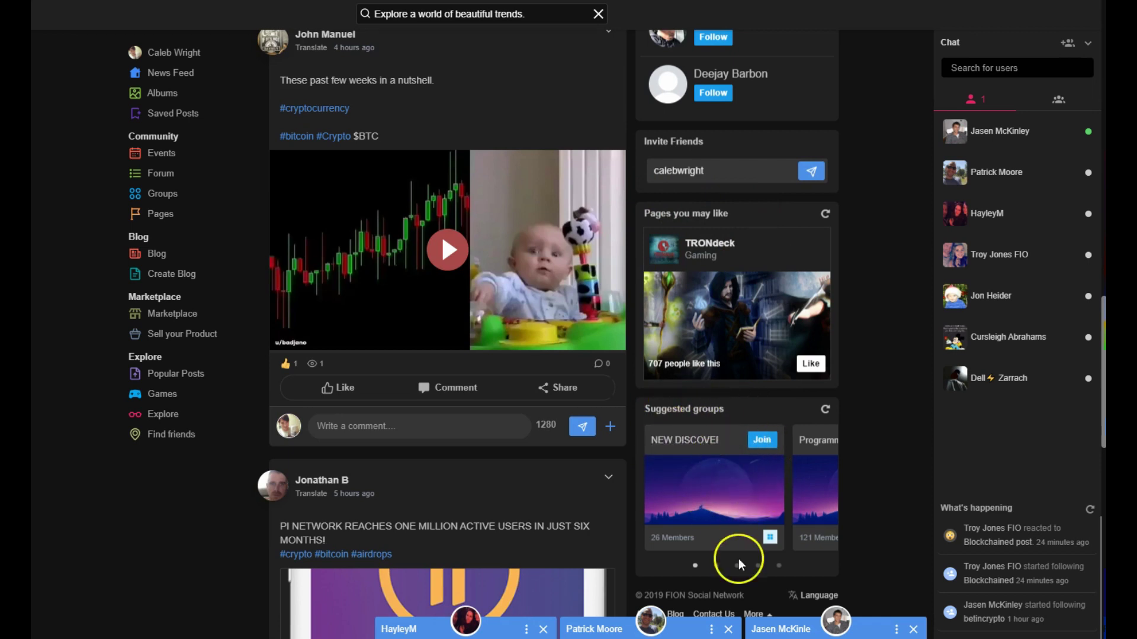
Step: Page through all the suggested groups, then refresh the suggestions and view another of the new groups
left_click(717, 567)
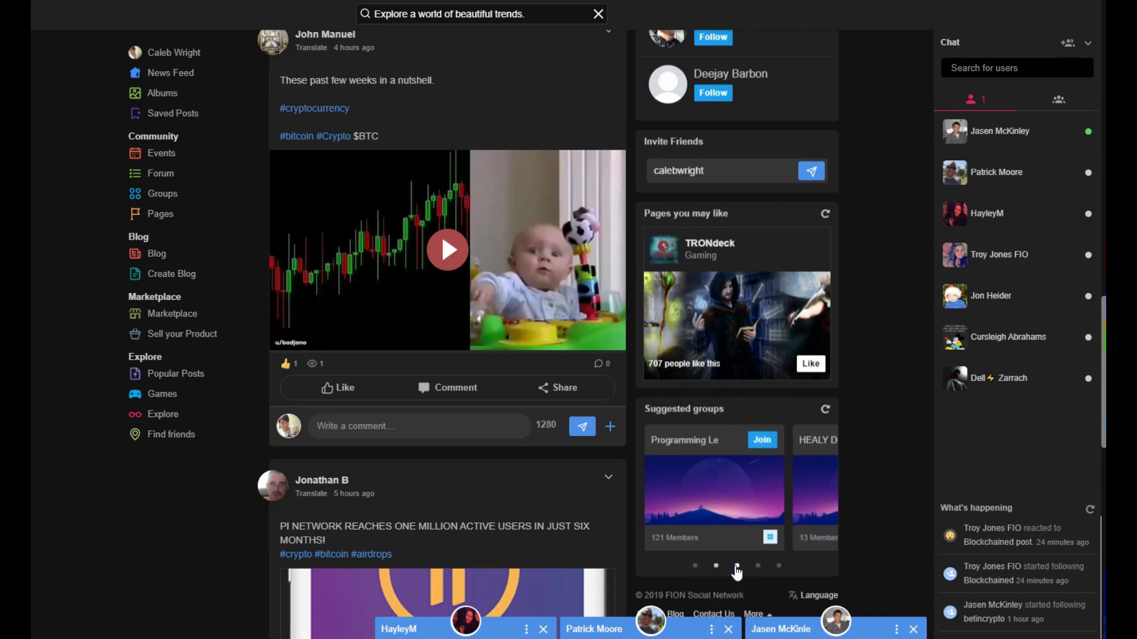
left_click(737, 566)
left_click(758, 566)
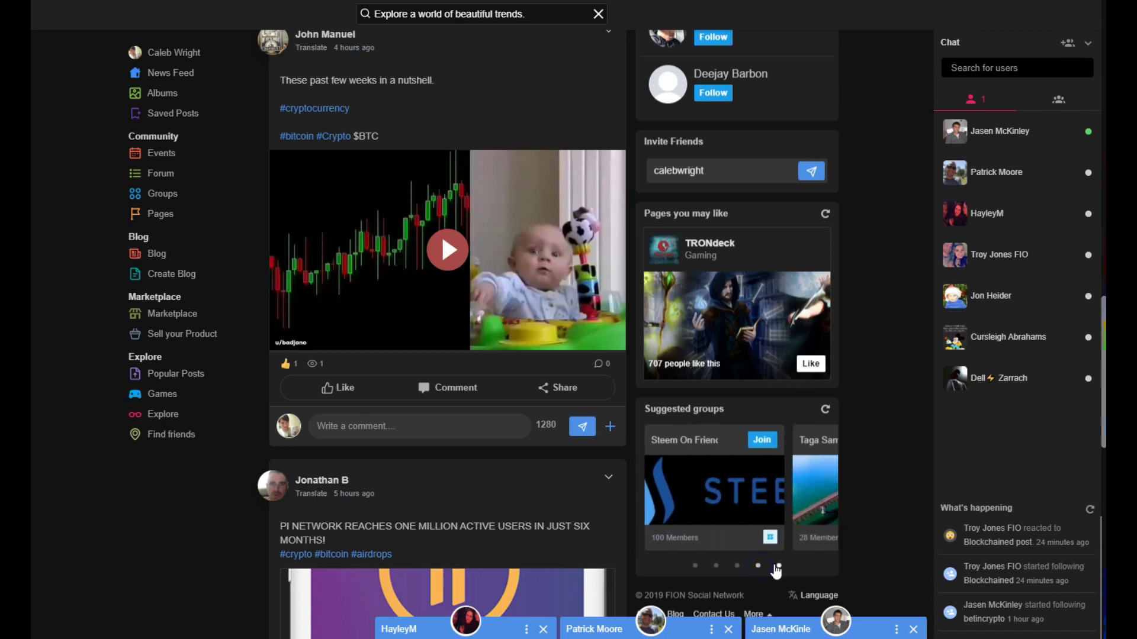
left_click(777, 566)
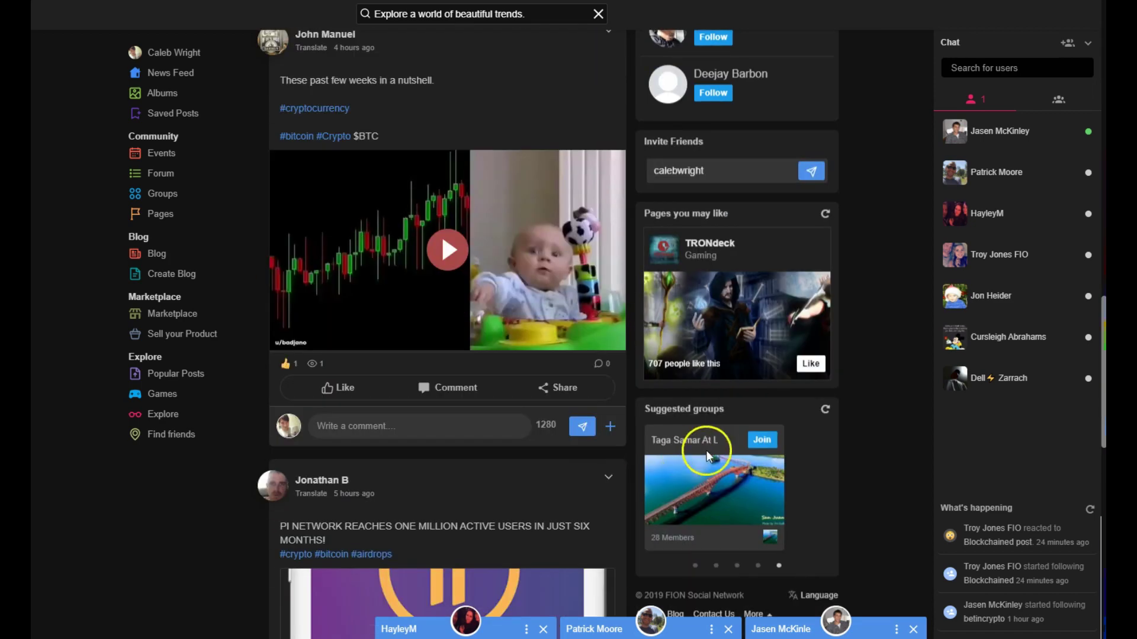
left_click(828, 410)
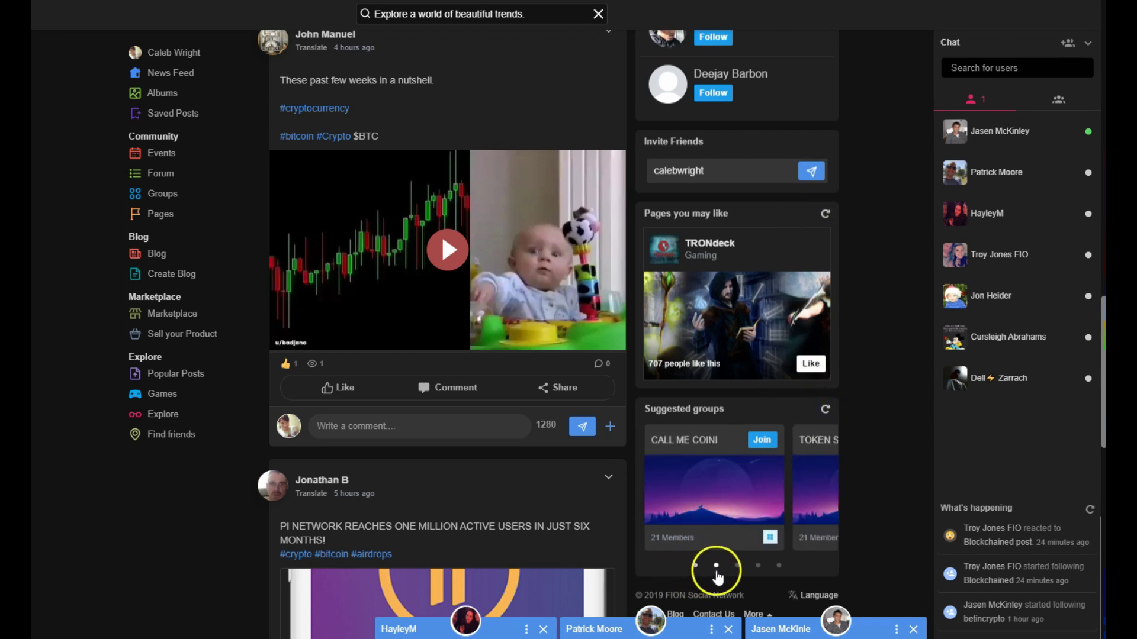
left_click(716, 566)
Step: Refresh the suggested pages and the suggested people to follow on the #bitcoin page
scroll(734, 314, "up", 1)
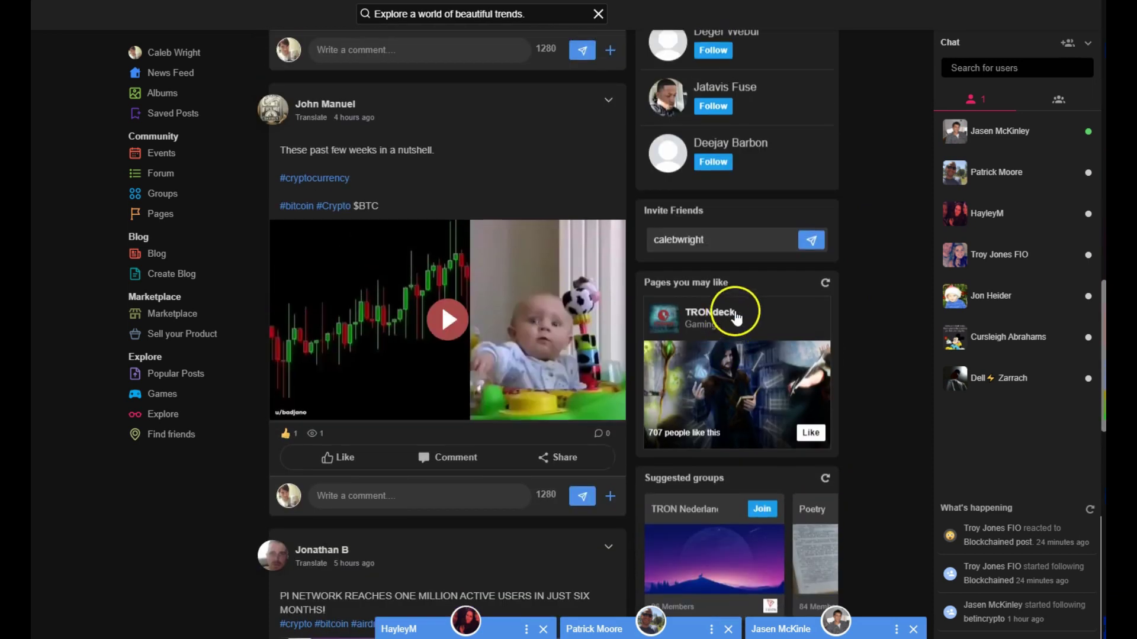
left_click(826, 284)
scroll(806, 312, "up", 5)
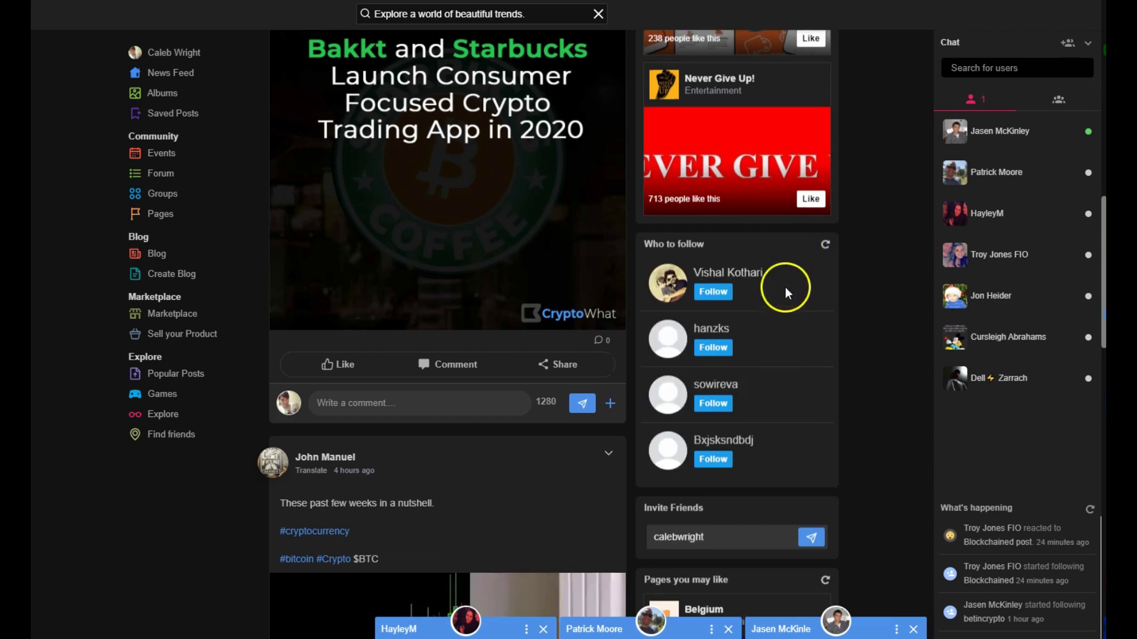
scroll(785, 287, "up", 10)
scroll(785, 289, "up", 4)
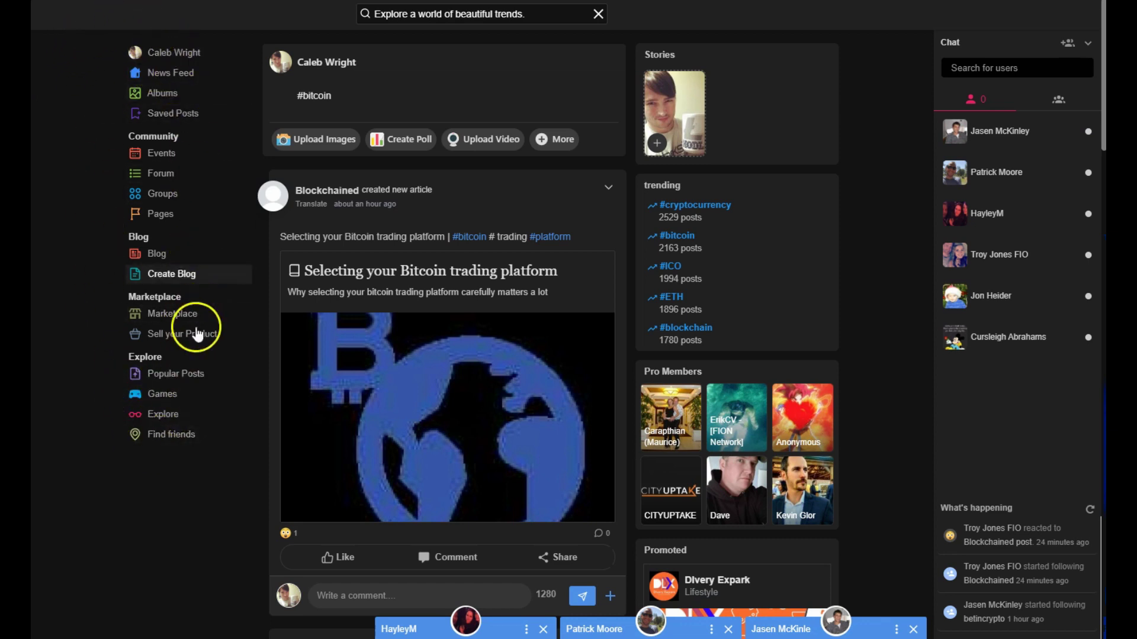
Step: Return to the home news feed and minimize the three open contact chats
left_click(157, 60)
left_click(136, 19)
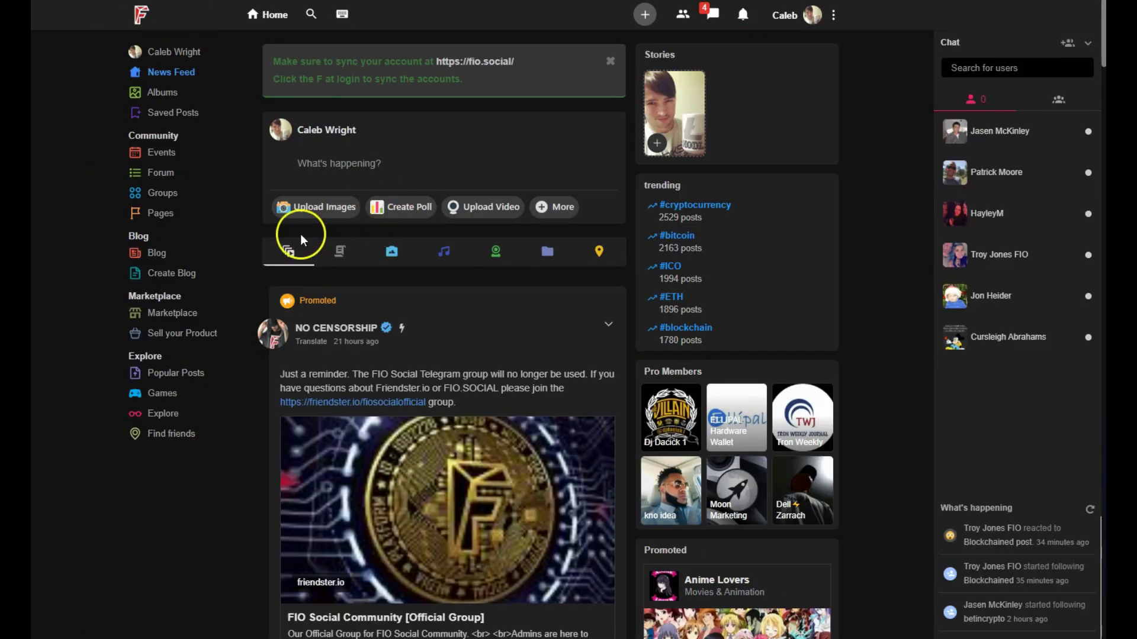
left_click(489, 425)
left_click(659, 416)
left_click(681, 417)
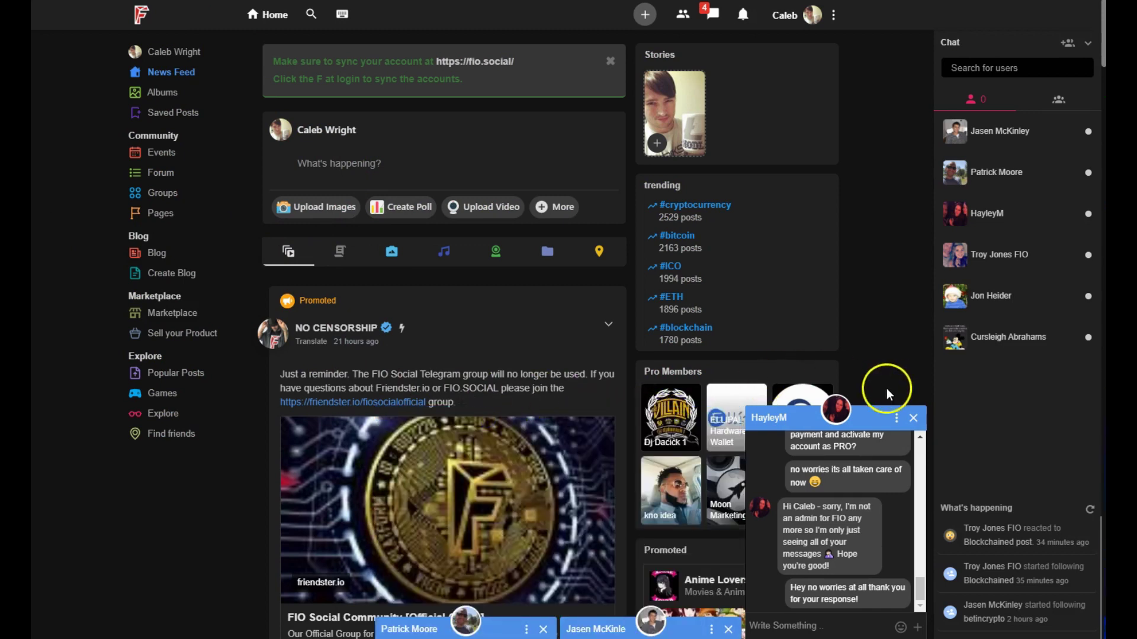
left_click(871, 416)
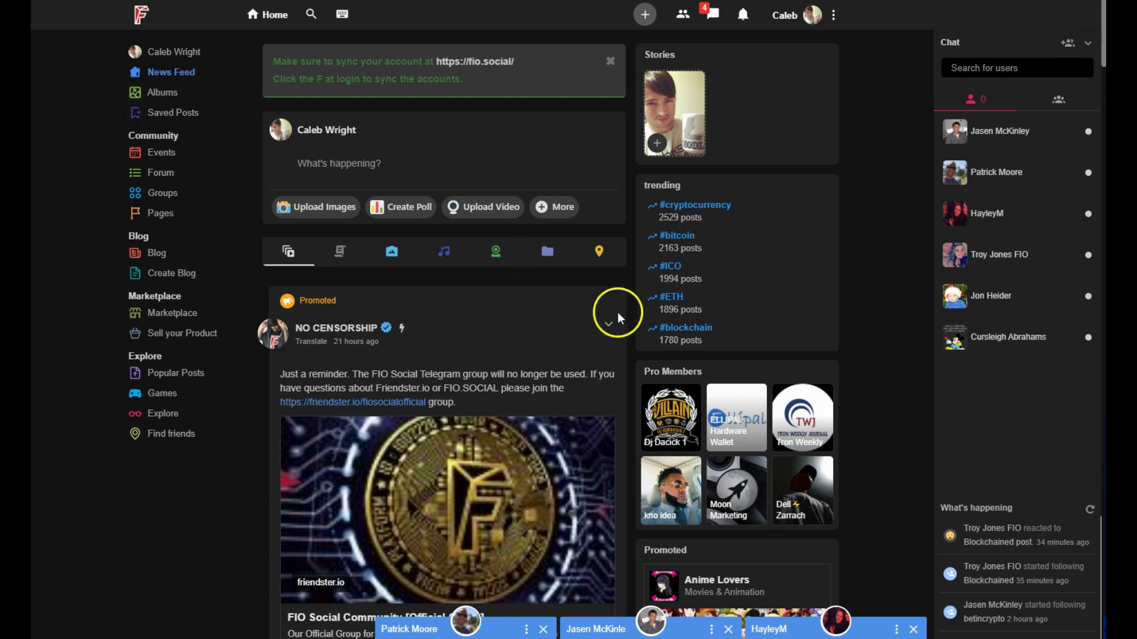
Step: View the options available for the promoted NO CENSORSHIP post, then close them without choosing one
left_click(607, 334)
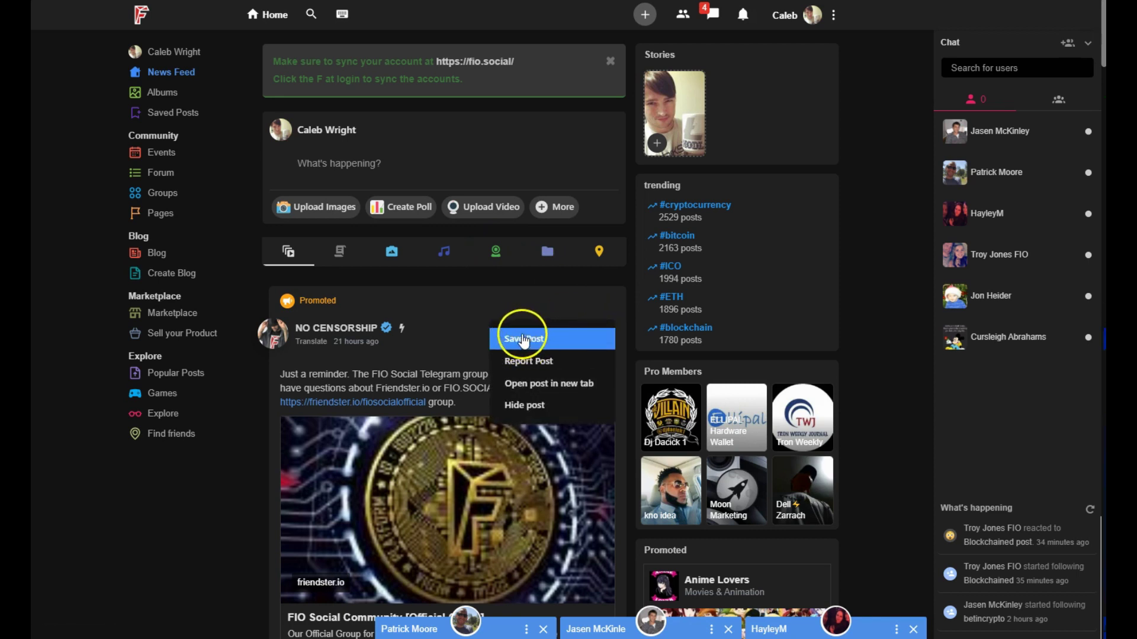
left_click(491, 303)
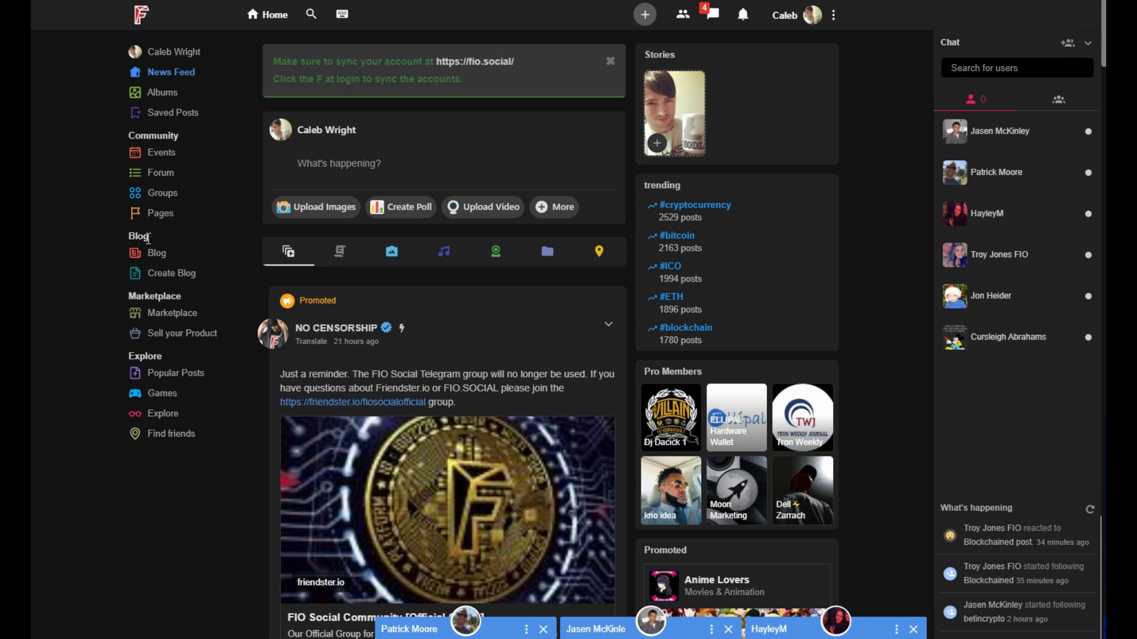
left_click(178, 259)
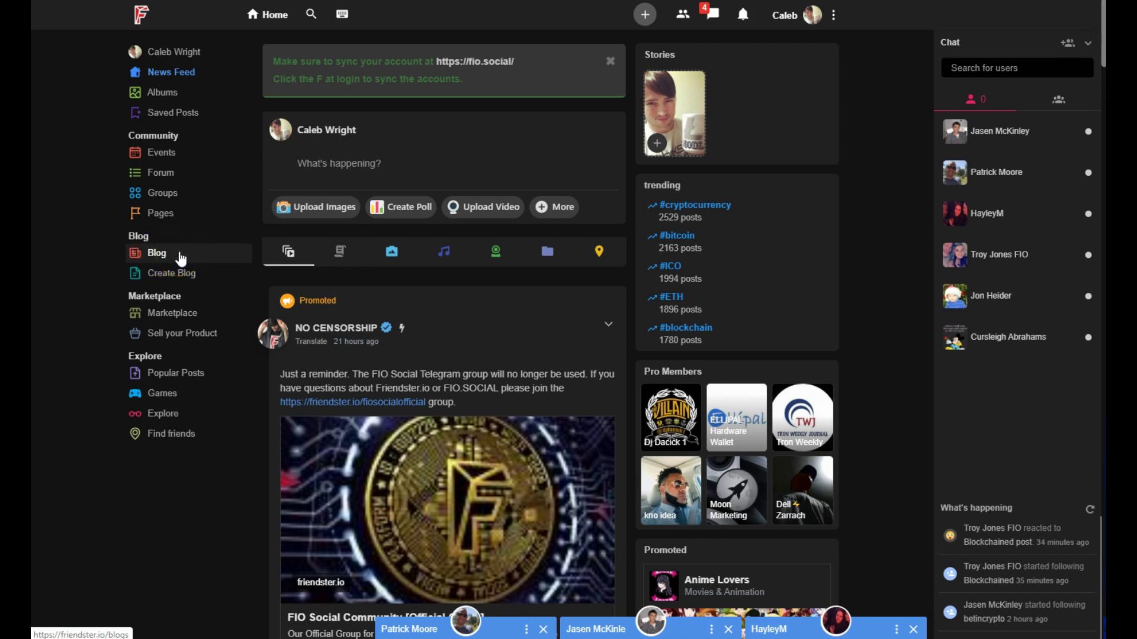
left_click(183, 273)
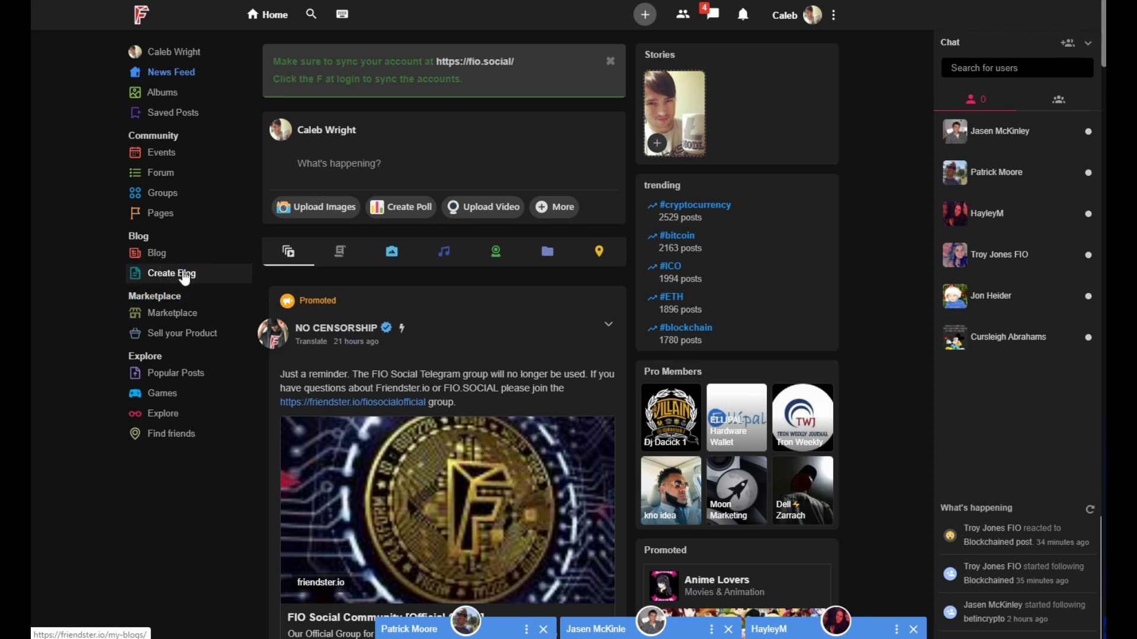
left_click(171, 311)
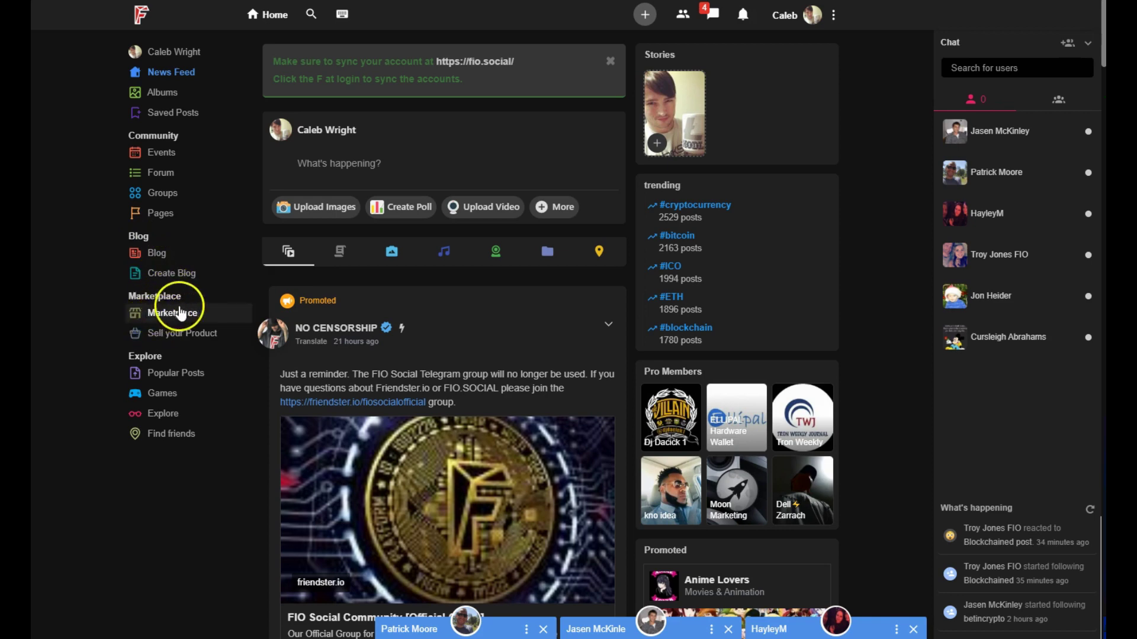
scroll(176, 317, "down", 1)
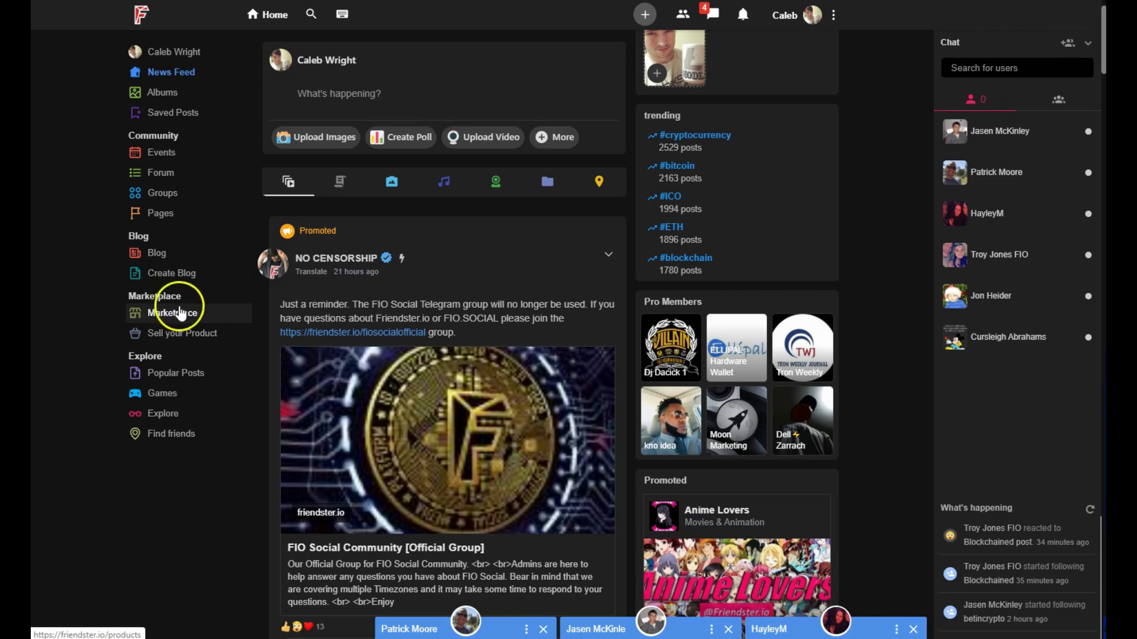
Step: Open the Marketplace and browse through its product listings
left_click(172, 313)
scroll(354, 278, "down", 3)
scroll(354, 278, "down", 5)
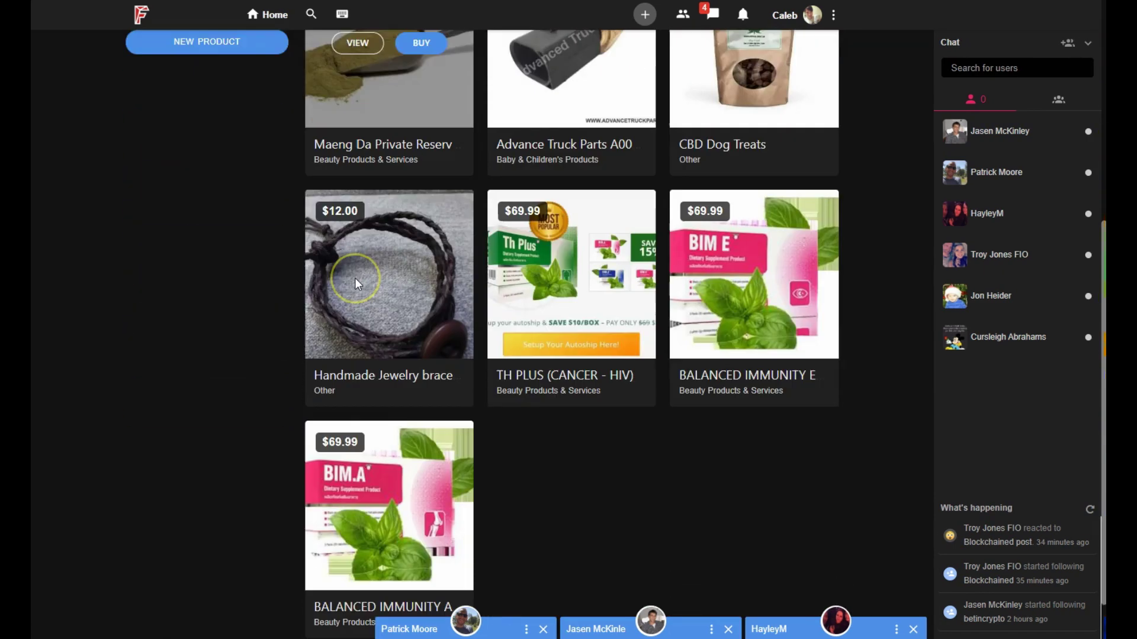
scroll(354, 279, "up", 10)
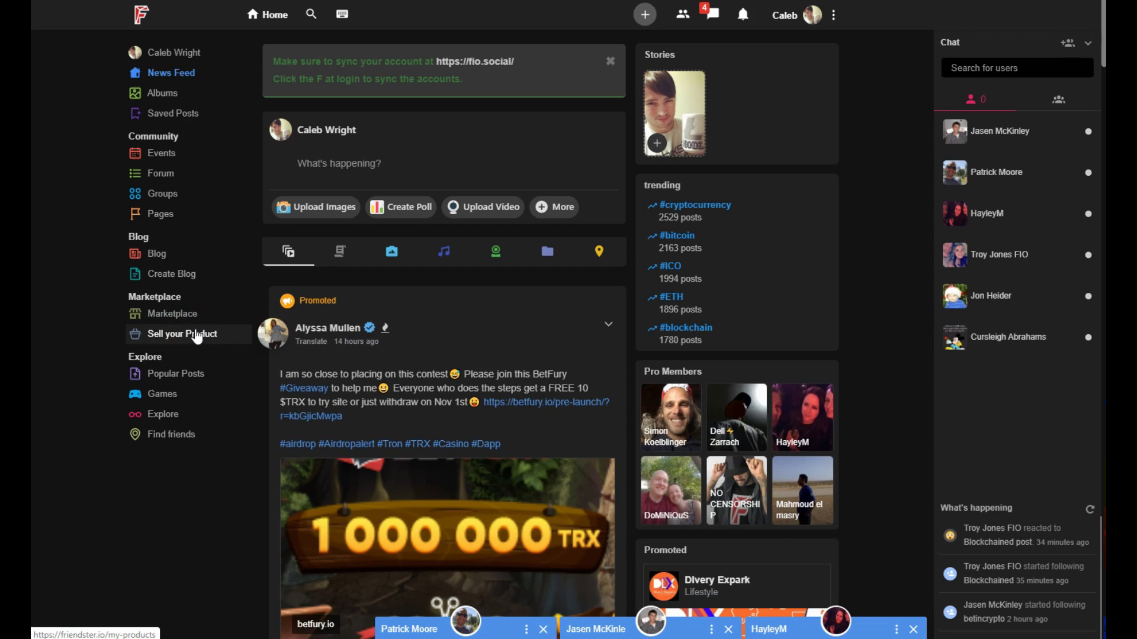
scroll(142, 307, "down", 1)
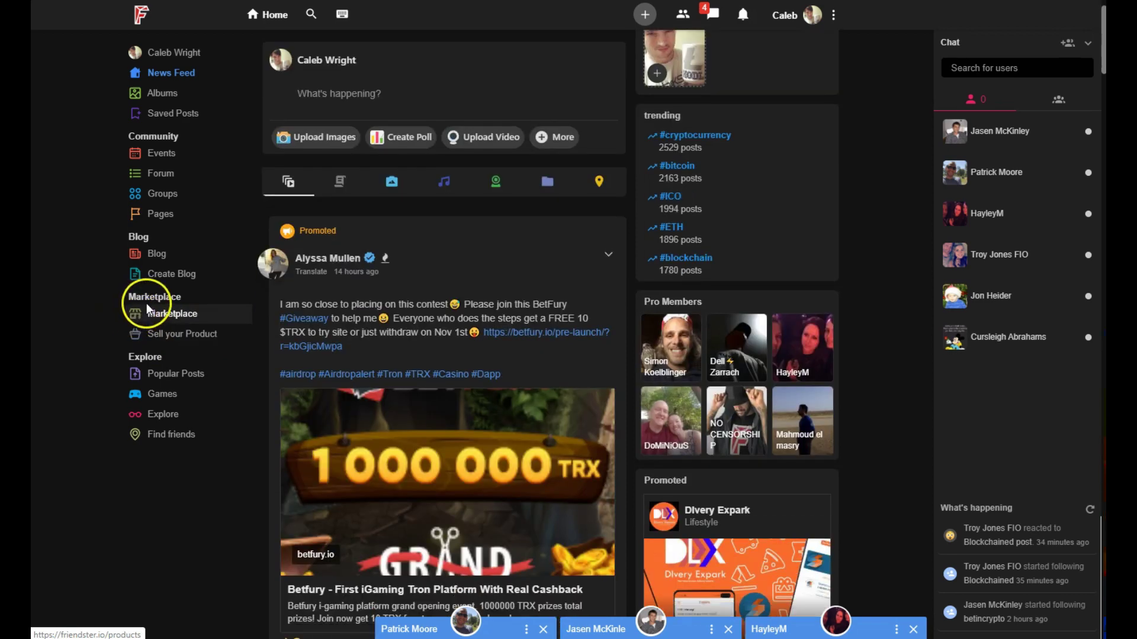
scroll(182, 325, "up", 1)
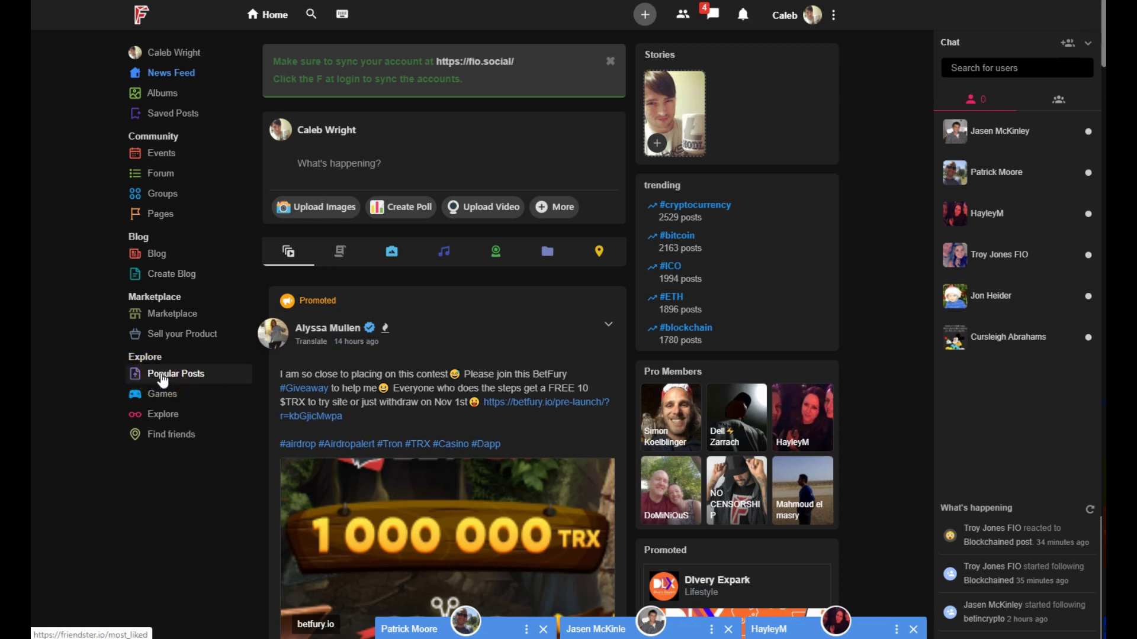
Step: Open the Games page and browse the popular games and the TRON game list
left_click(172, 395)
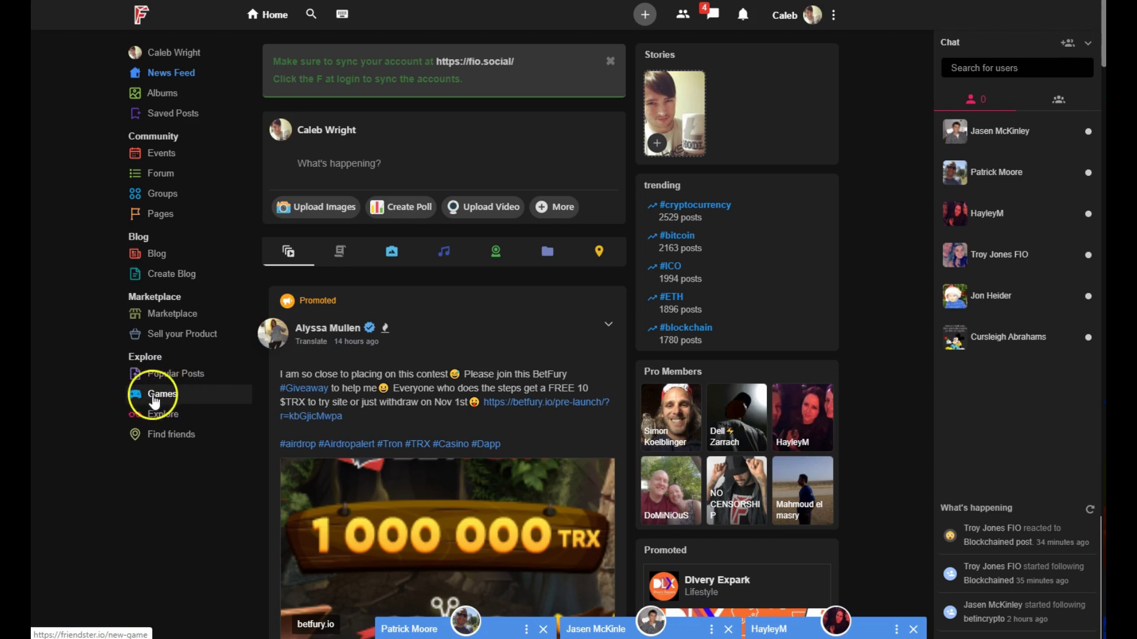
left_click(209, 363)
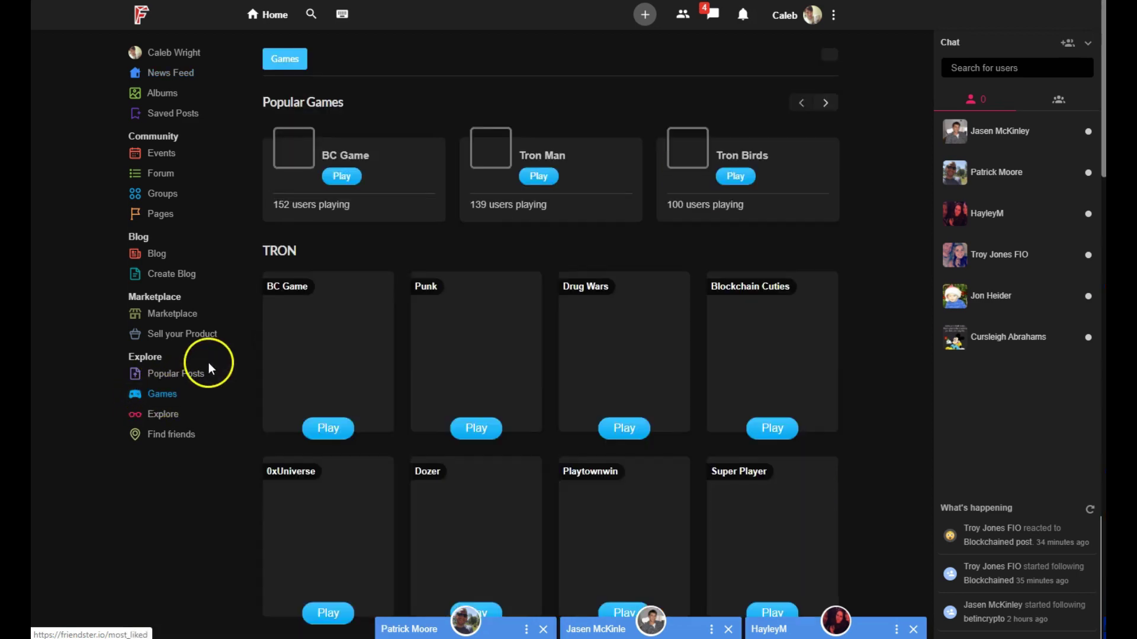
scroll(362, 279, "down", 10)
scroll(414, 300, "up", 5)
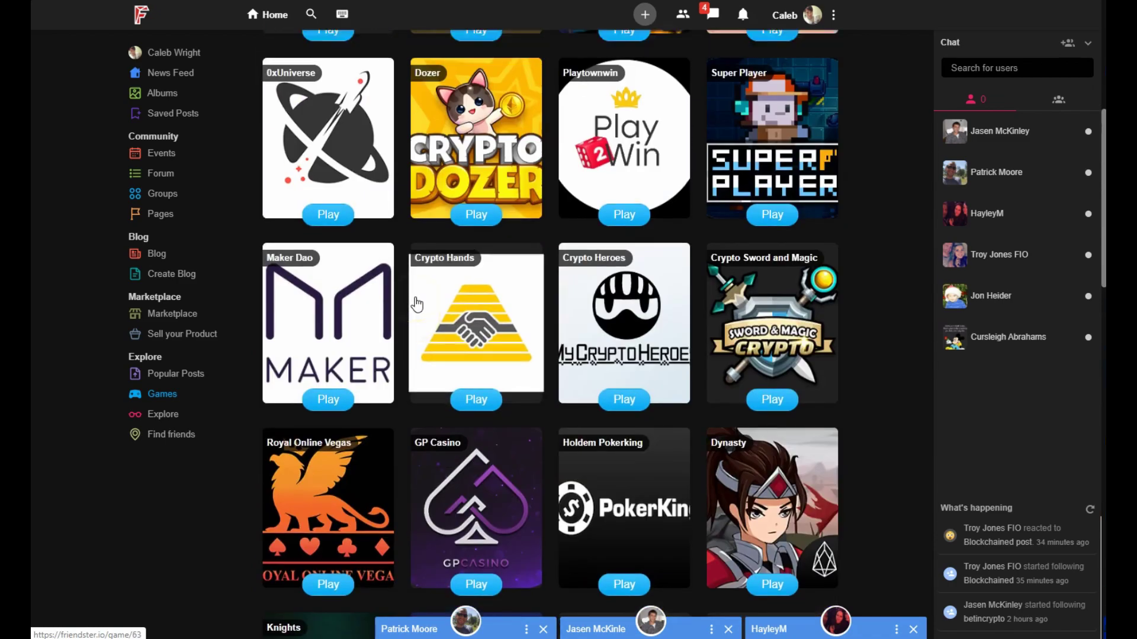
scroll(416, 305, "up", 7)
scroll(403, 363, "down", 3)
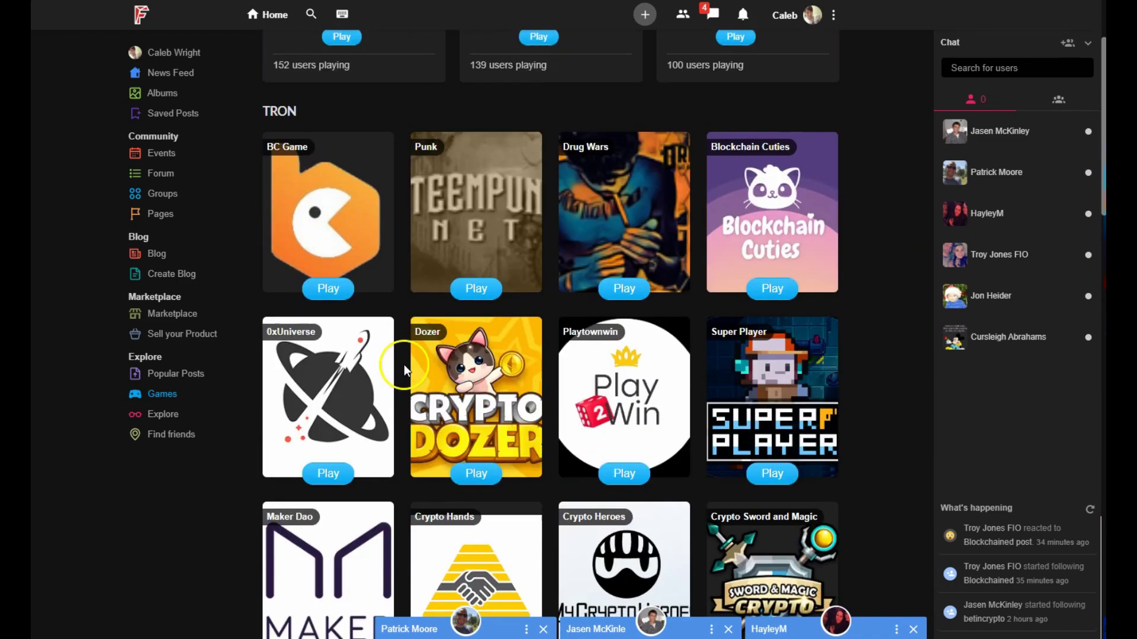
scroll(404, 362, "down", 9)
scroll(403, 362, "up", 11)
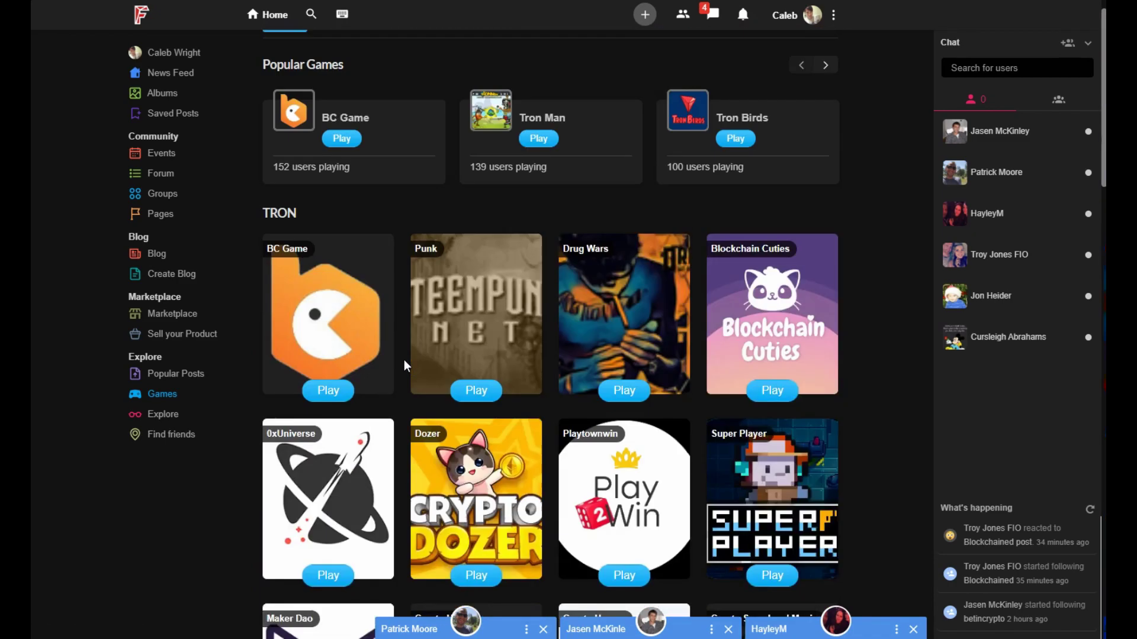
scroll(404, 363, "up", 1)
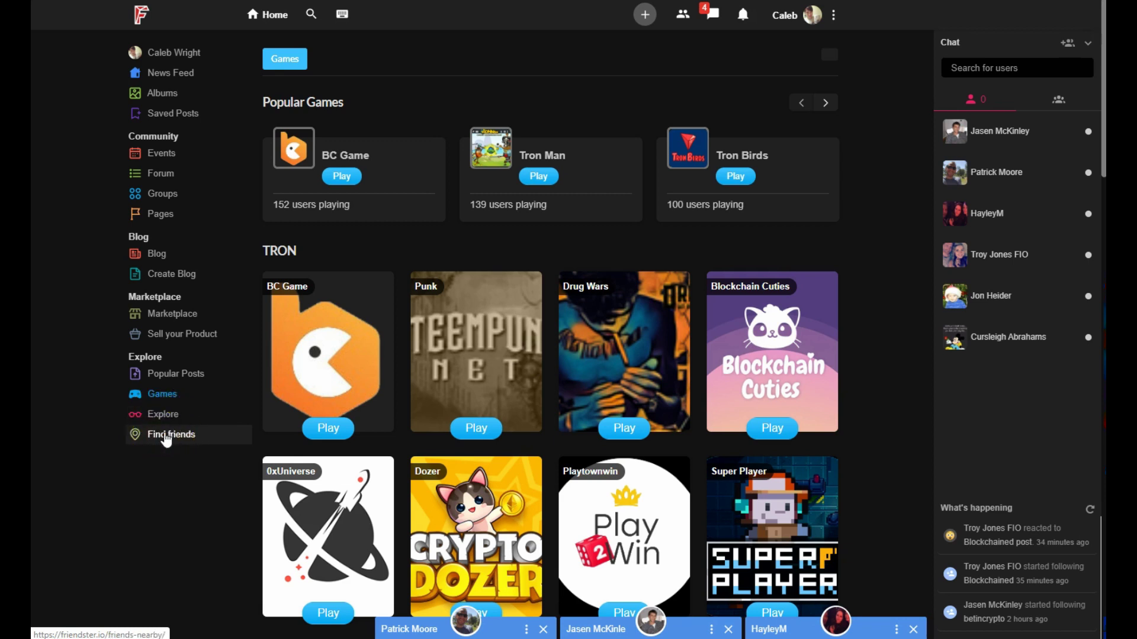
Step: Run a Find friends search without any filters and minimize the three open contact chats
left_click(363, 89)
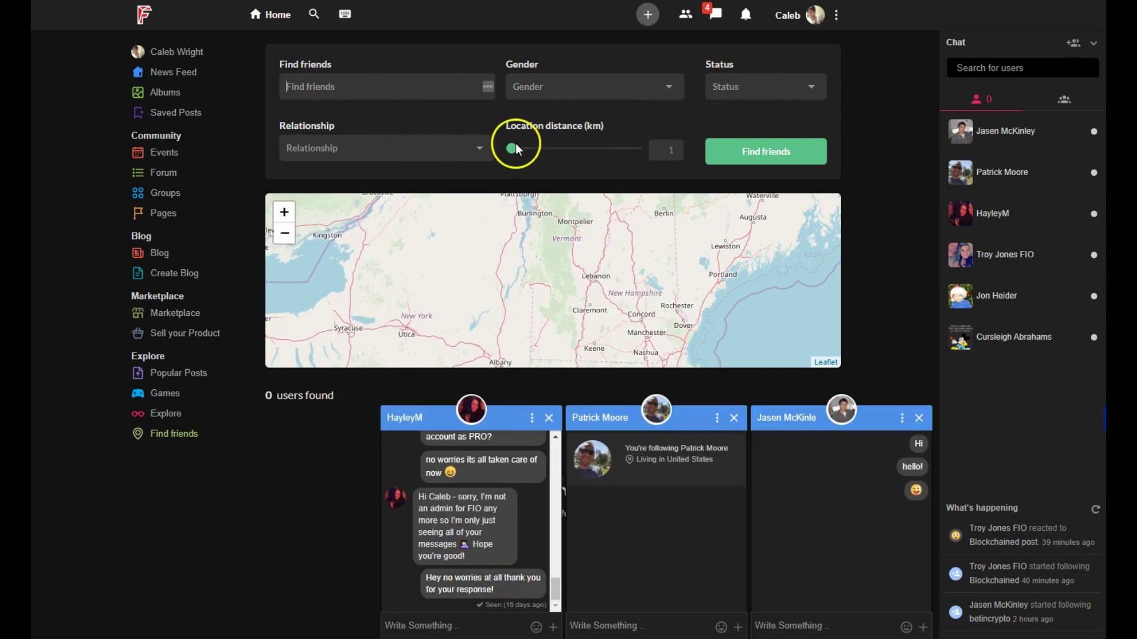
left_click(753, 153)
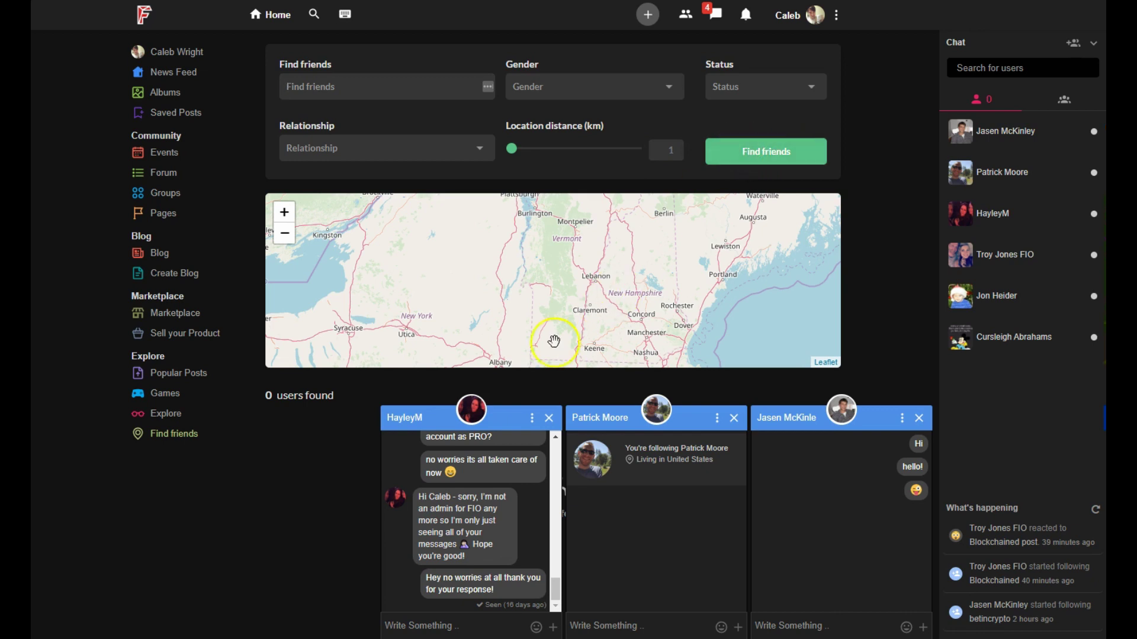
left_click(506, 421)
left_click(687, 422)
left_click(870, 418)
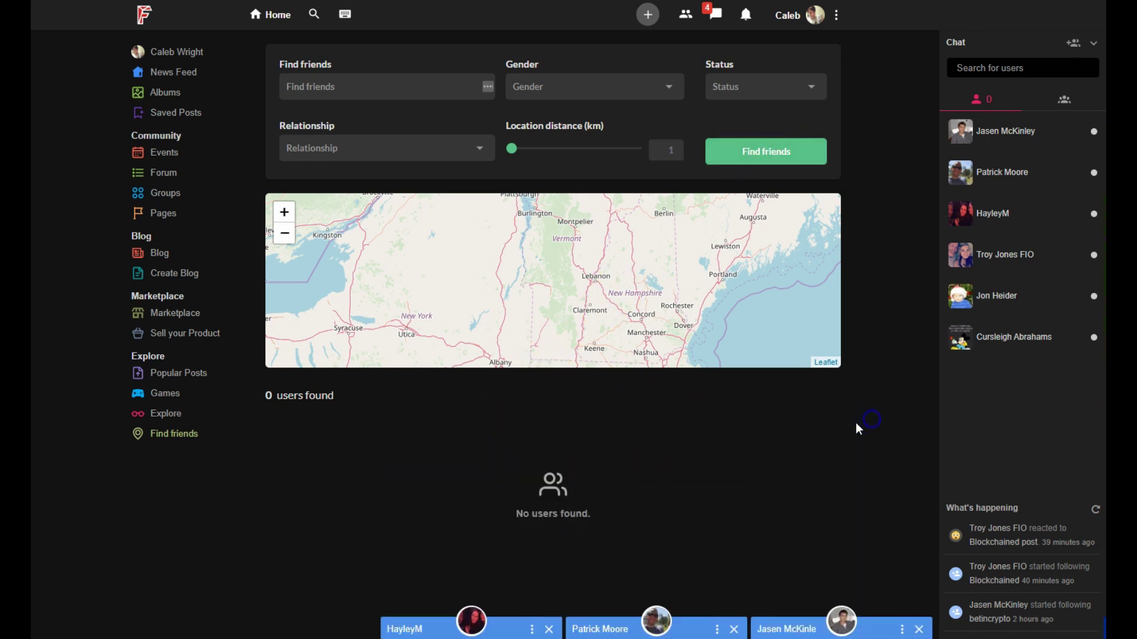
Step: Open your own profile, look over its timeline and view the additional profile section options
left_click(180, 53)
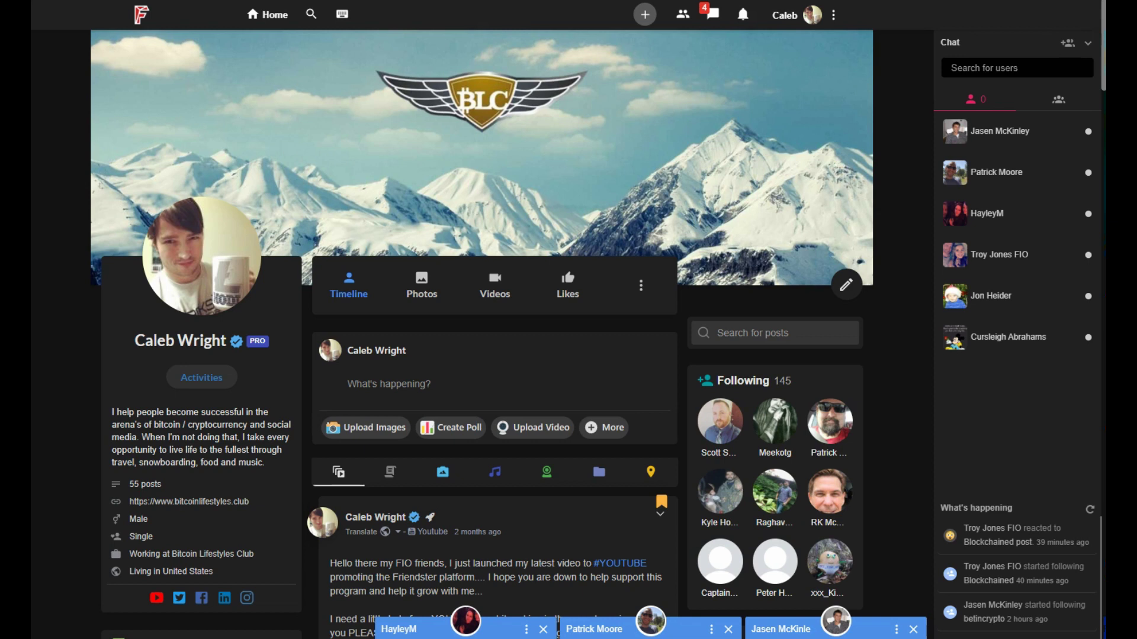
mouse_move(208, 88)
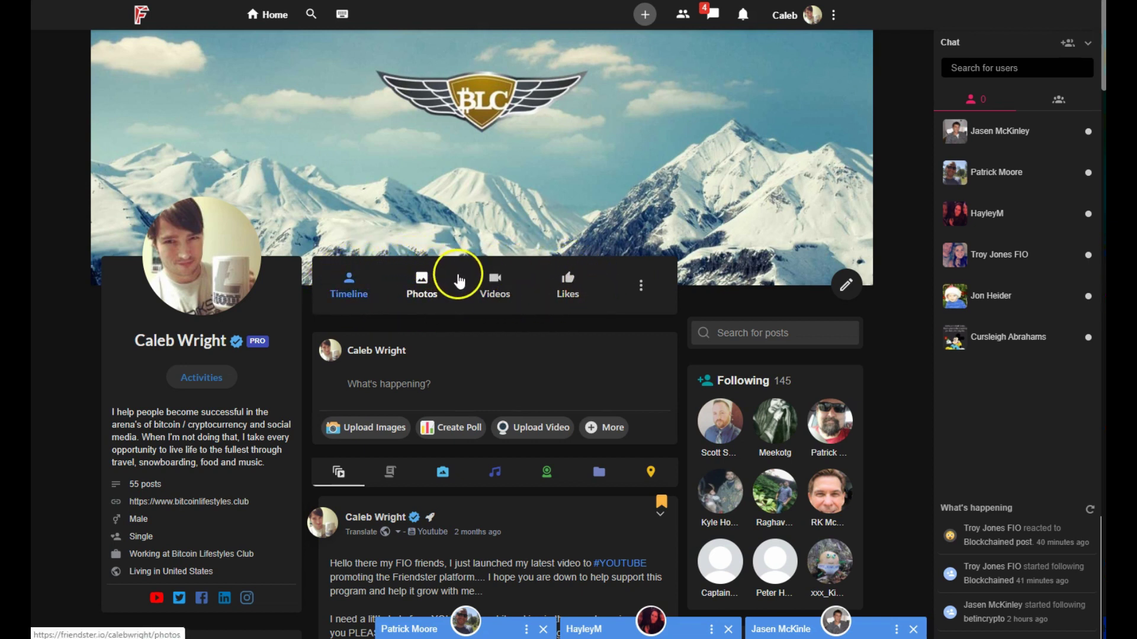
scroll(457, 407, "down", 6)
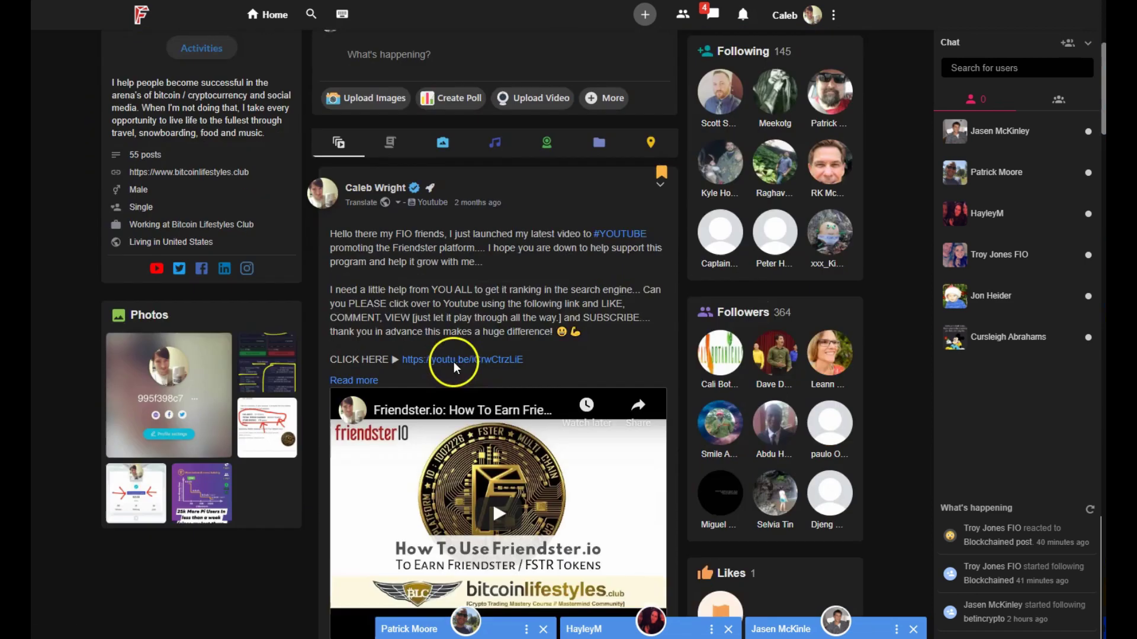
scroll(456, 379, "up", 6)
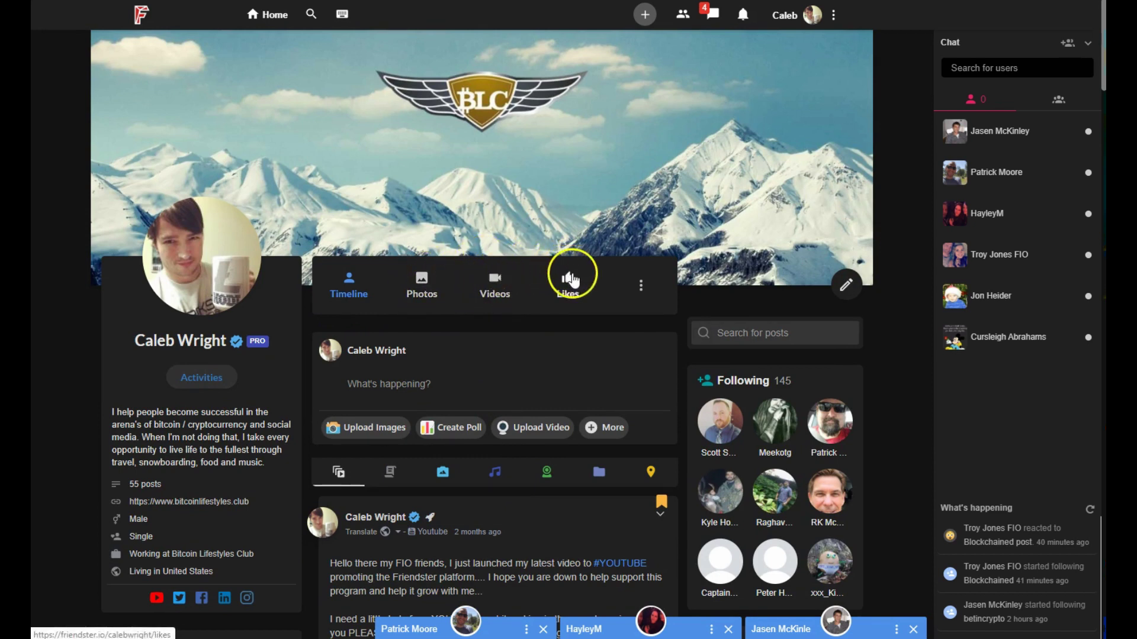
left_click(637, 286)
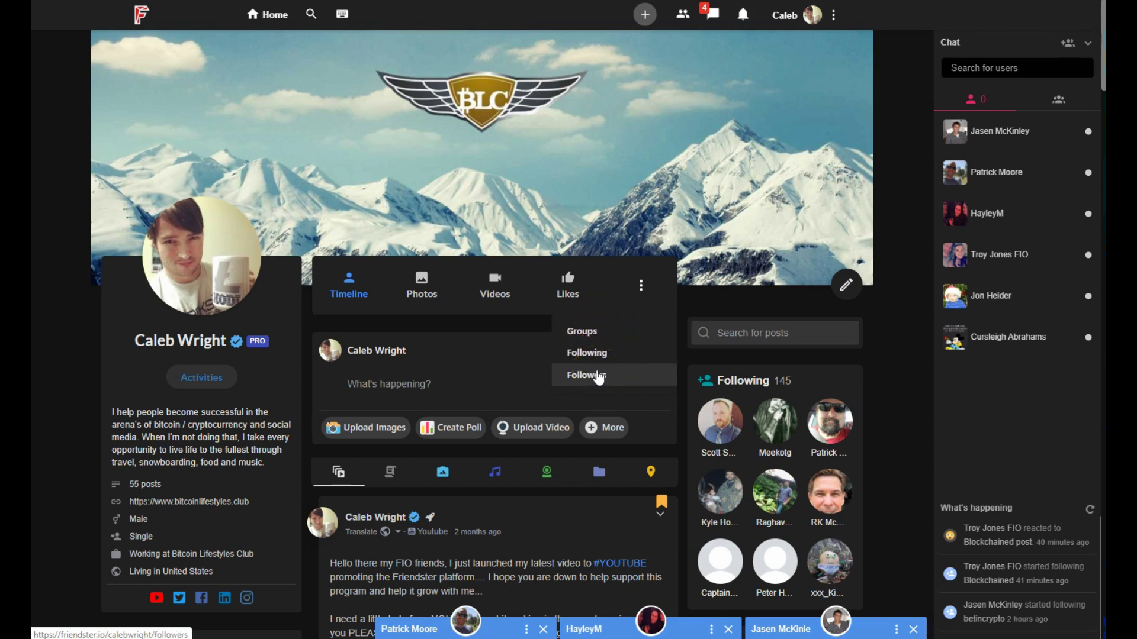
left_click(444, 183)
Step: Start a new post on the profile timeline and review its audience options, choosing Everyone
scroll(447, 206, "down", 2)
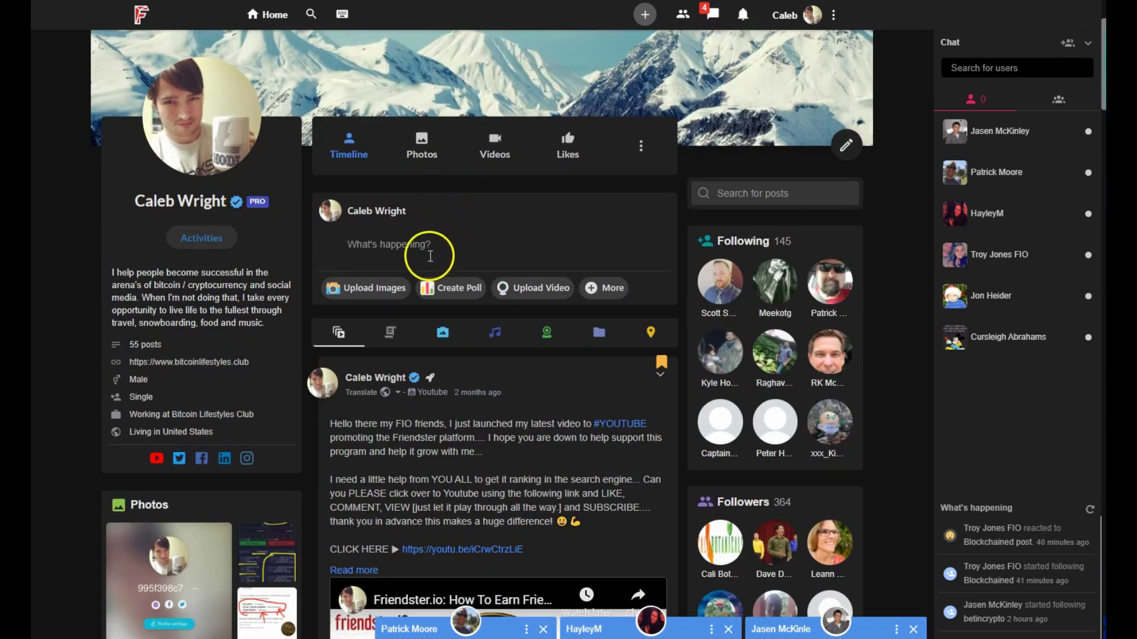
left_click(467, 230)
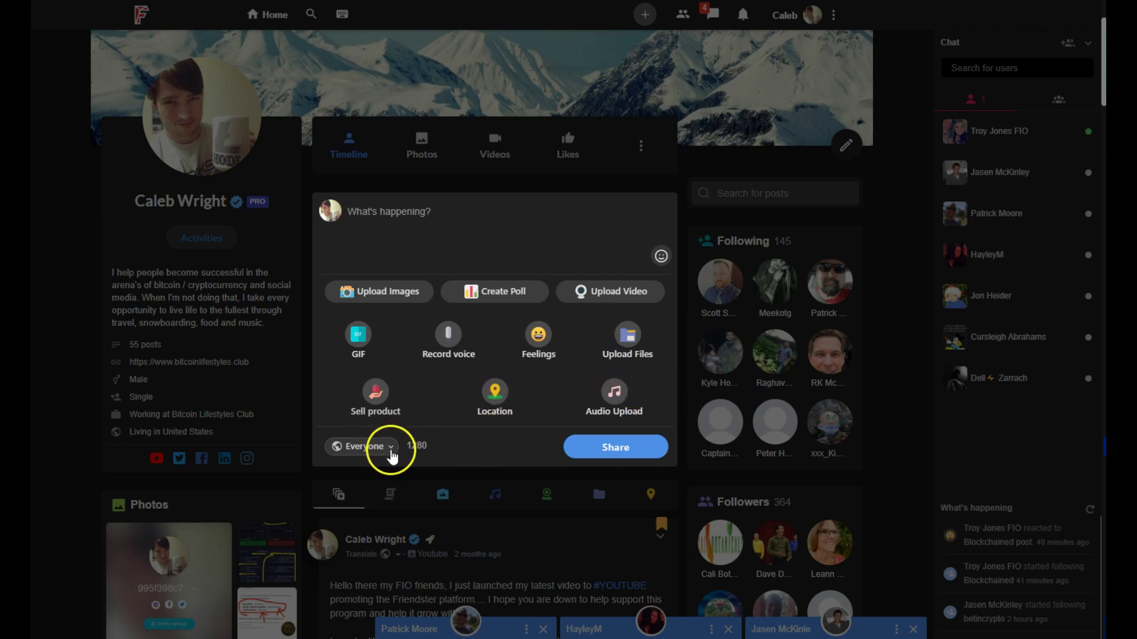
left_click(392, 454)
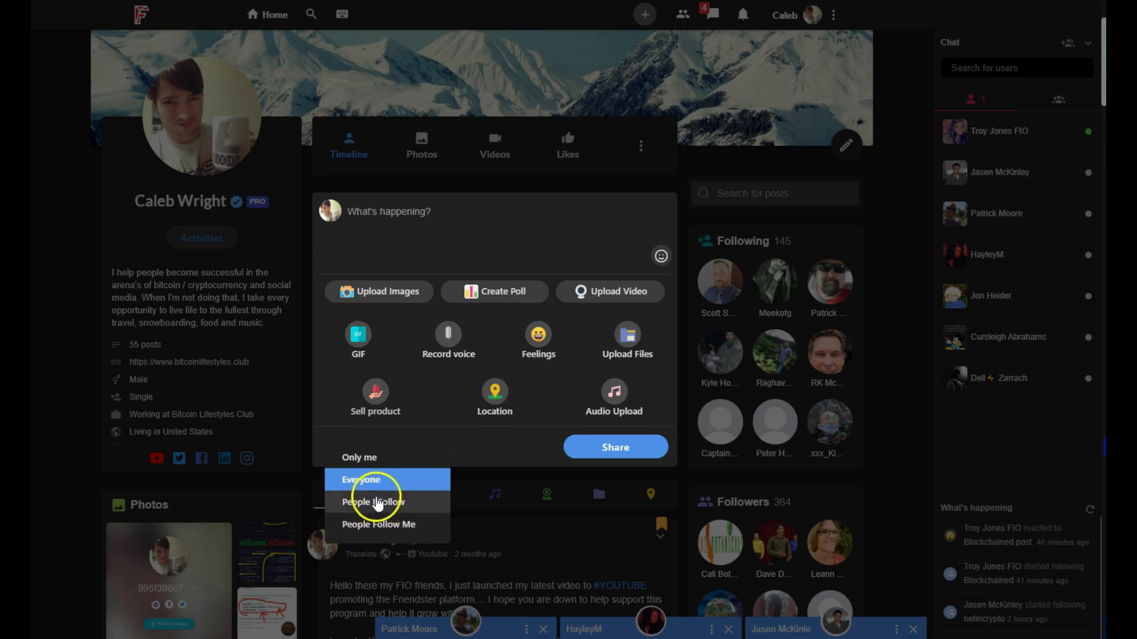
left_click(399, 482)
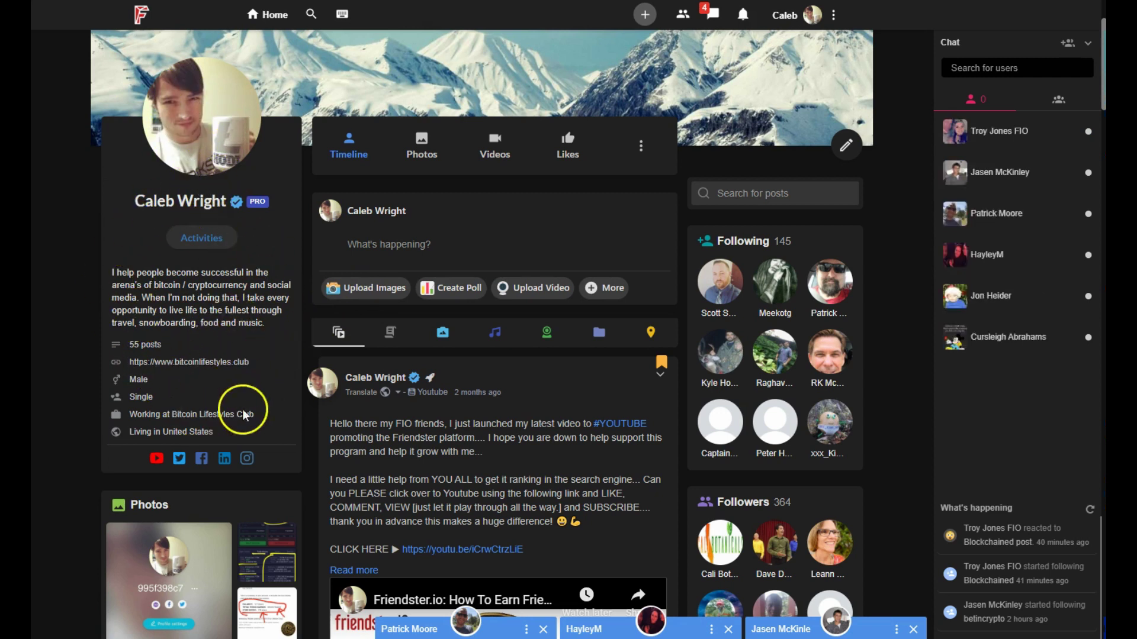
Step: View the account menu's profile editing and settings options twice, closing it without choosing one
left_click(834, 14)
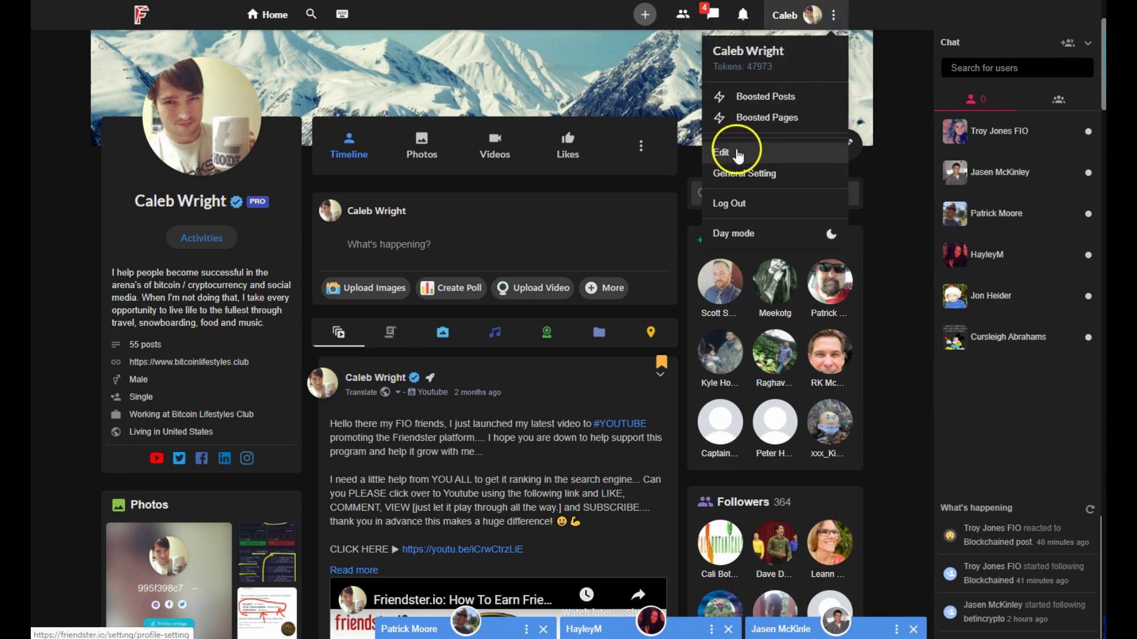
left_click(75, 290)
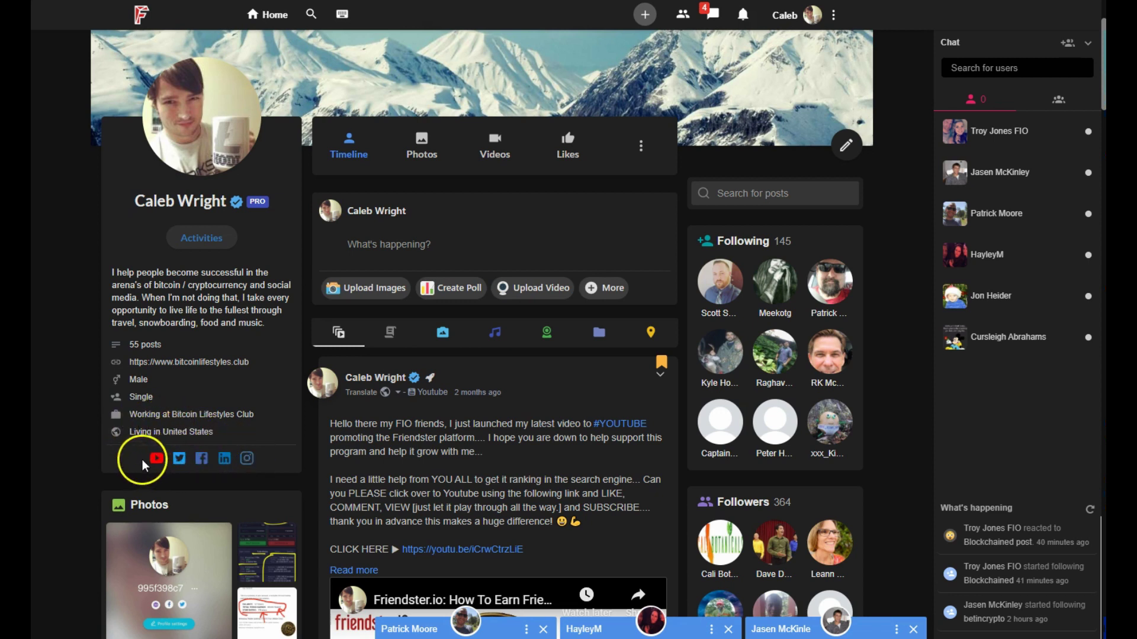
left_click(841, 18)
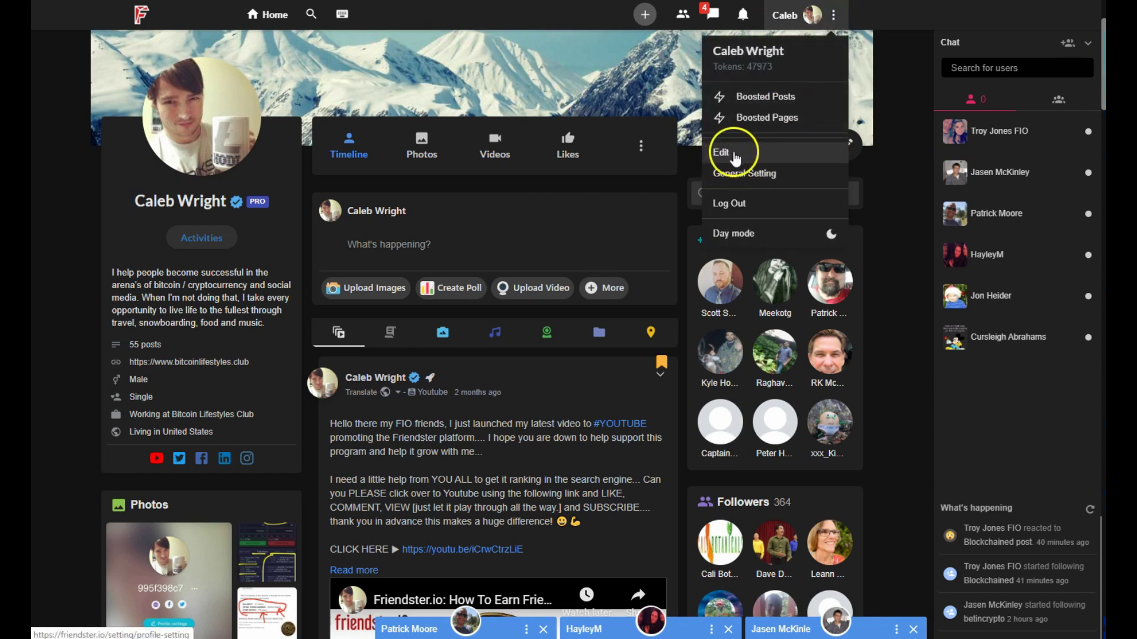
left_click(212, 423)
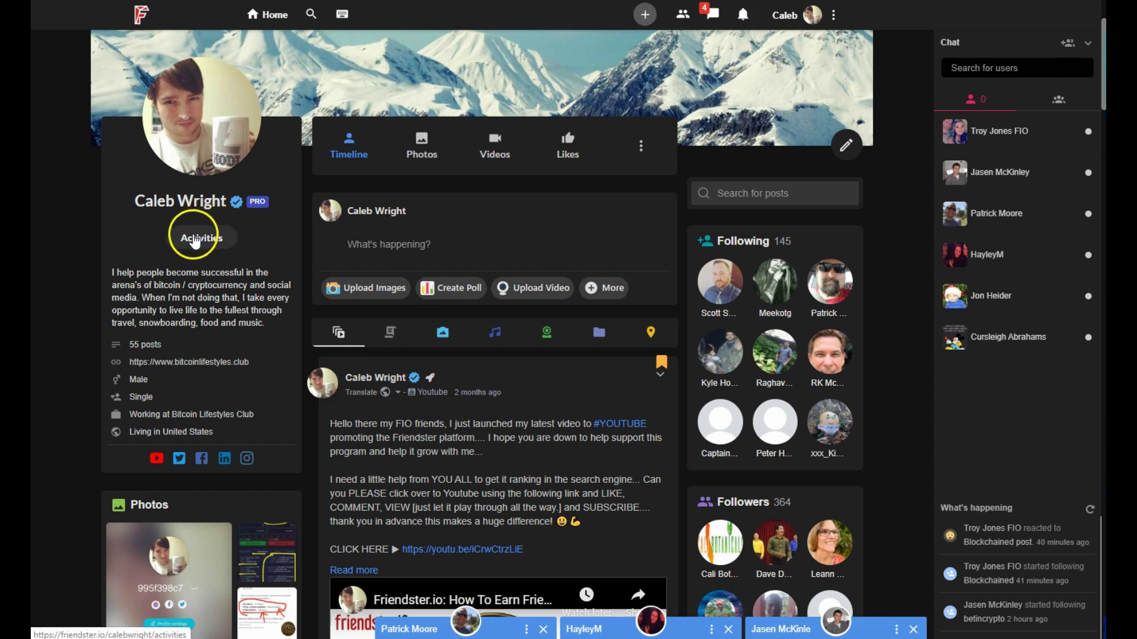
Step: Open the profile's Activities log and look through the list of recent comments, reactions and follows
left_click(194, 241)
scroll(432, 330, "down", 6)
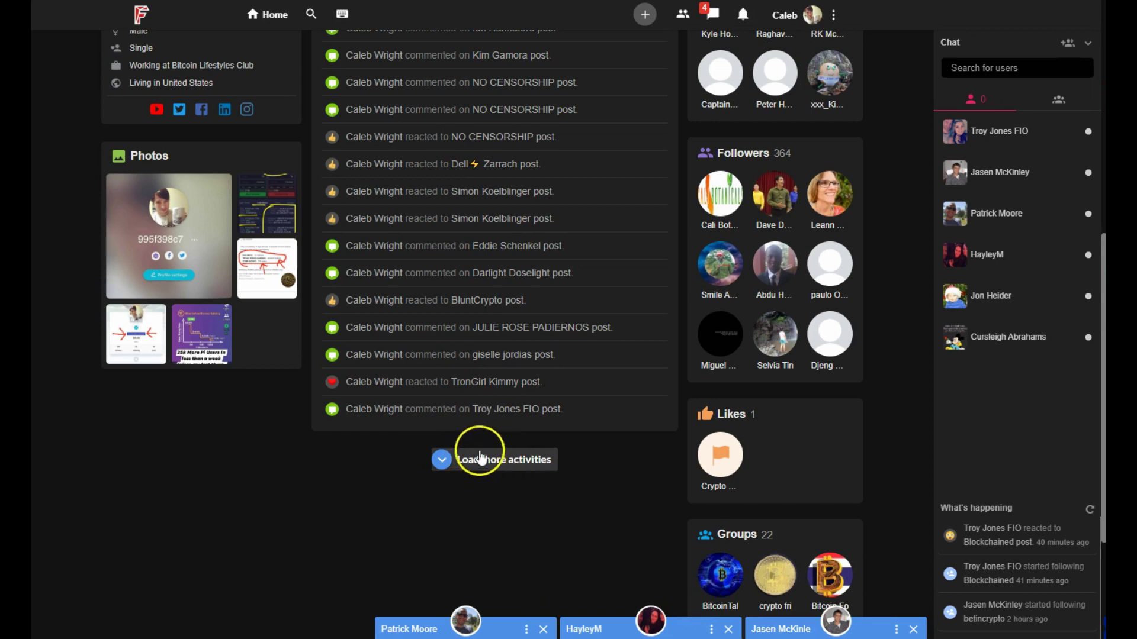
scroll(425, 436, "up", 8)
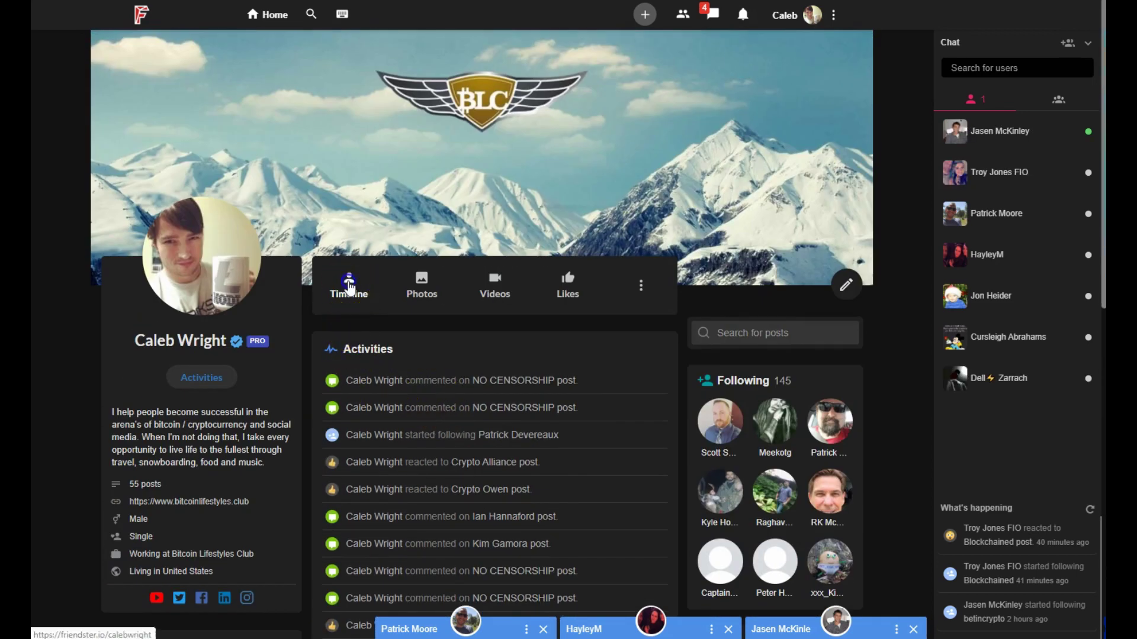
Step: Return to the profile's timeline and look over its pinned YouTube video post
left_click(350, 288)
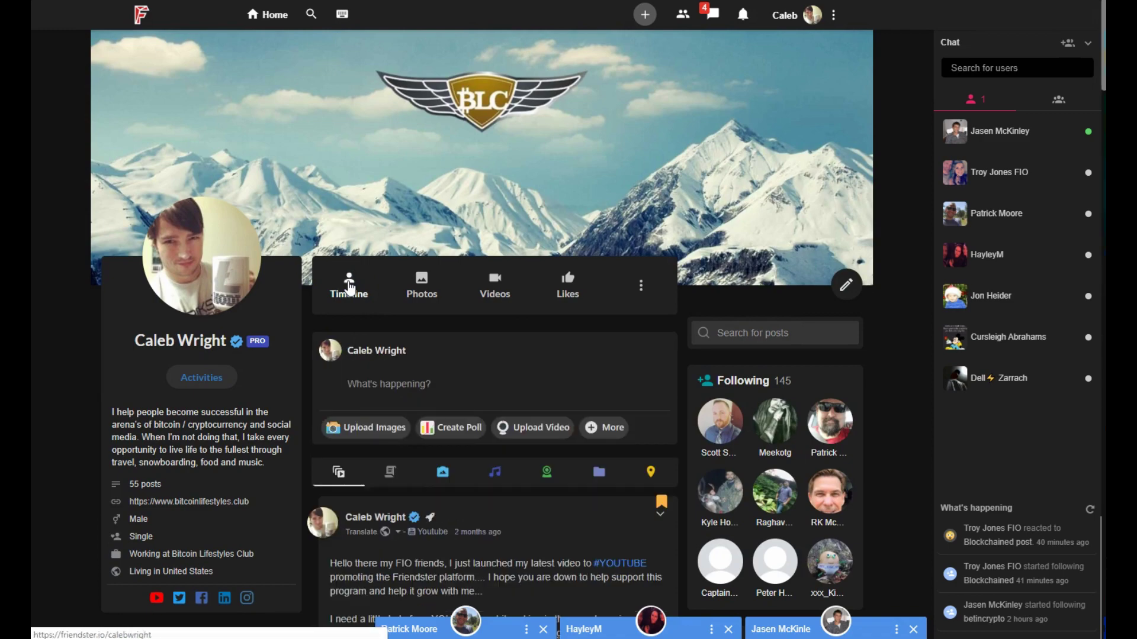
scroll(468, 324, "down", 7)
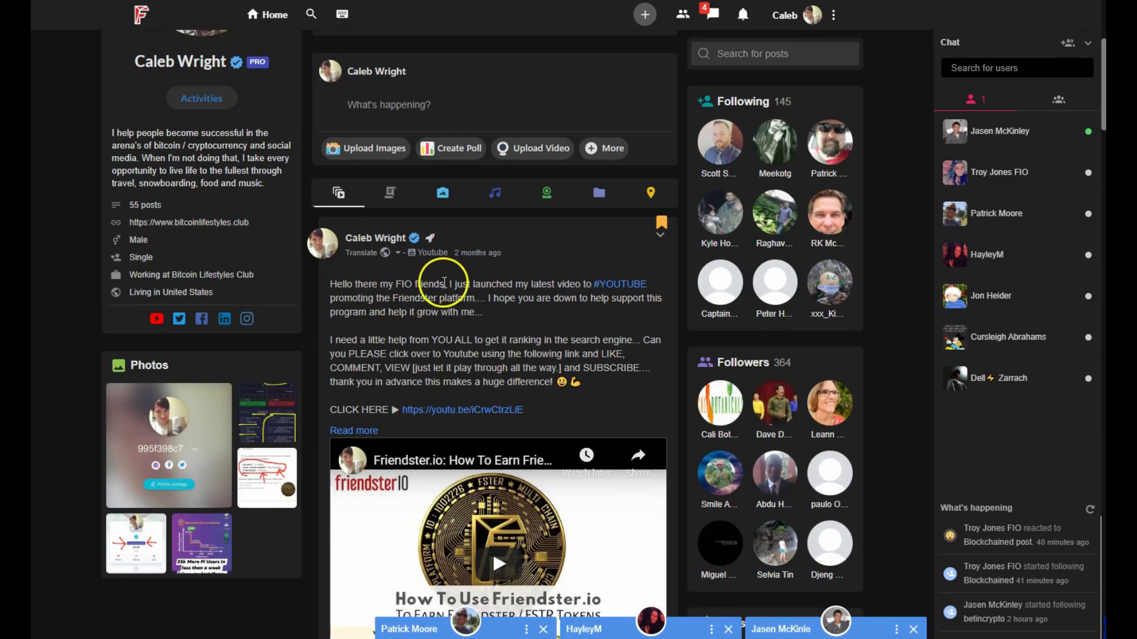
scroll(445, 288, "up", 2)
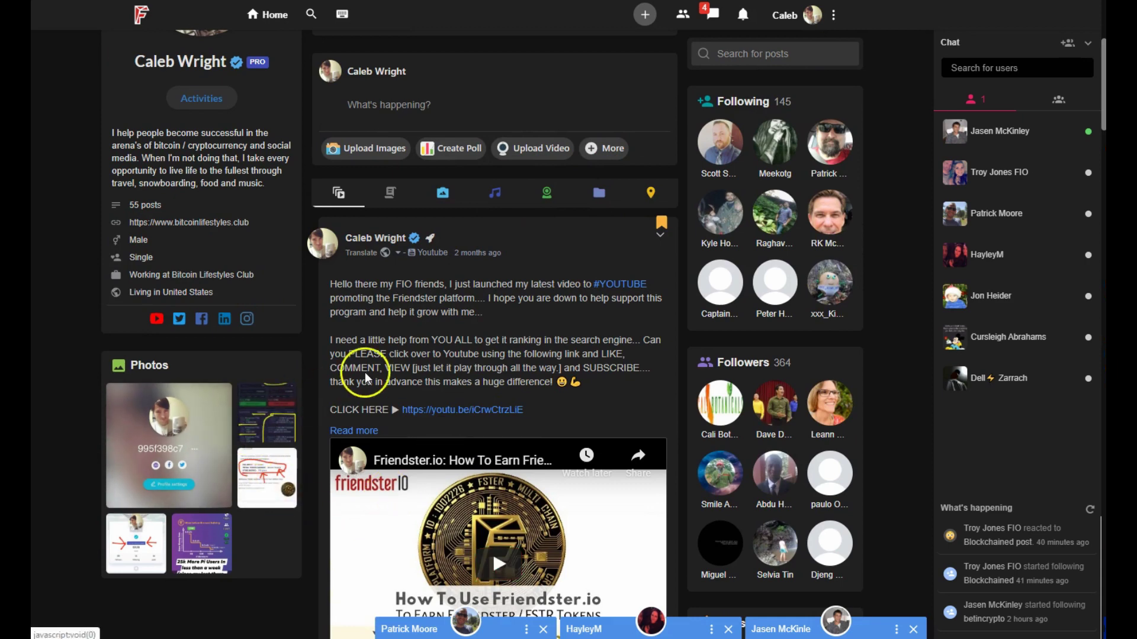
Step: Open the profile's Photos page and look through the uploaded pictures
scroll(414, 382, "down", 2)
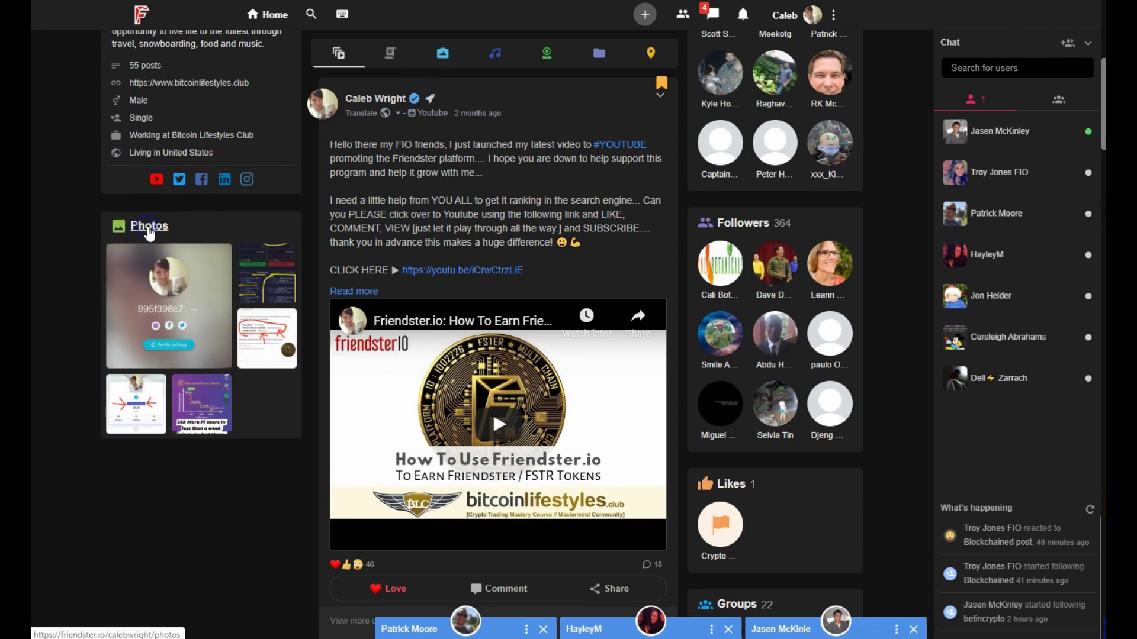
left_click(149, 227)
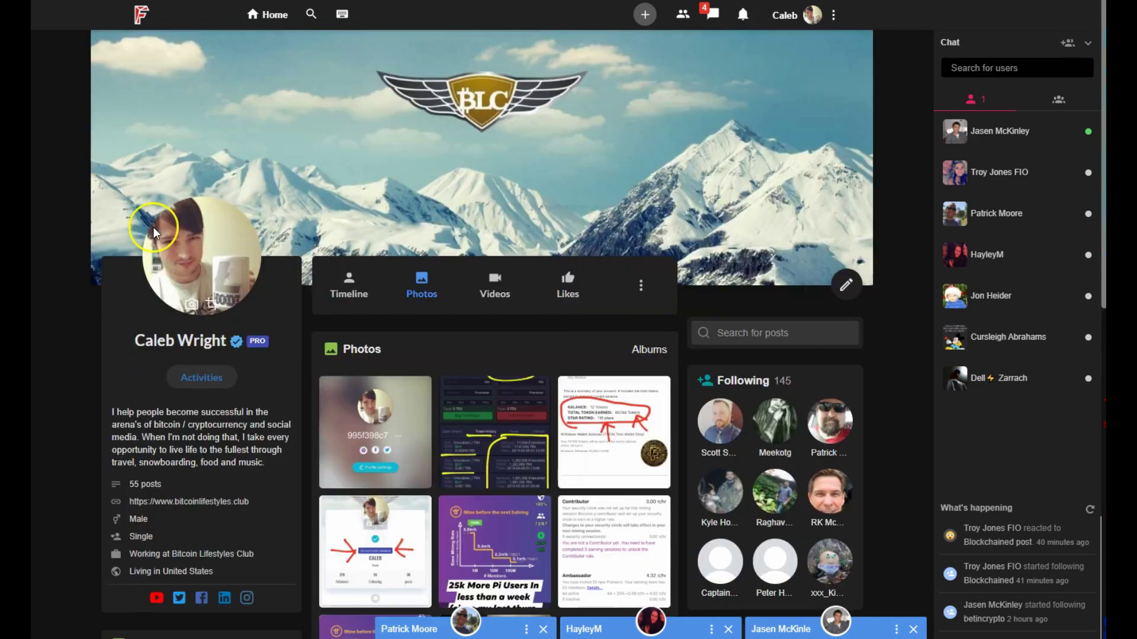
scroll(414, 343, "down", 3)
scroll(490, 373, "up", 2)
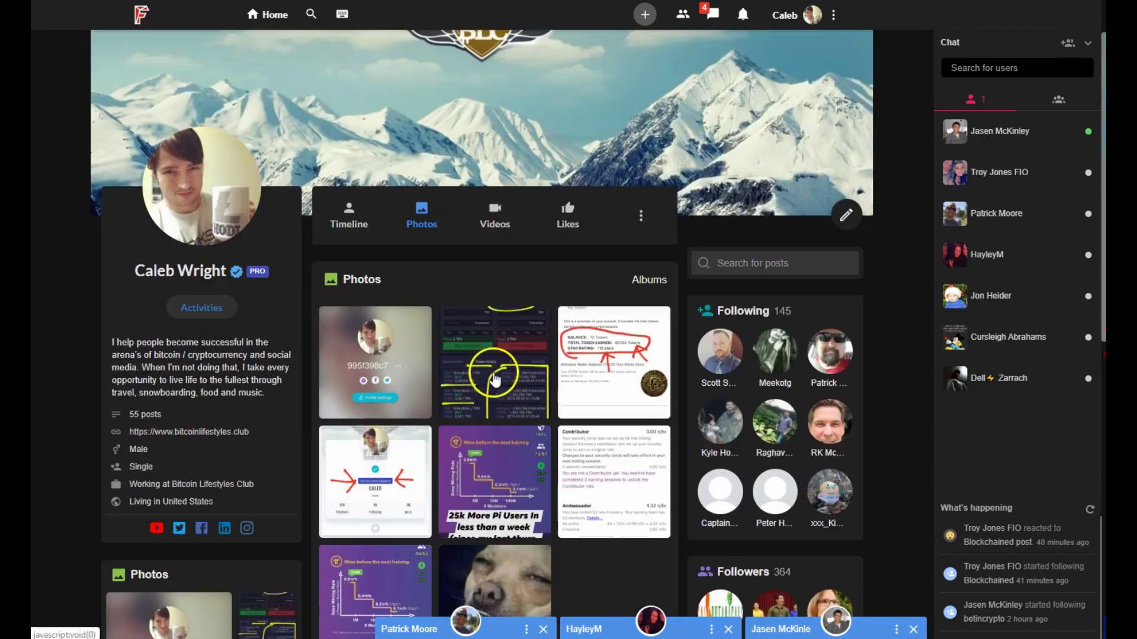
scroll(562, 459, "down", 2)
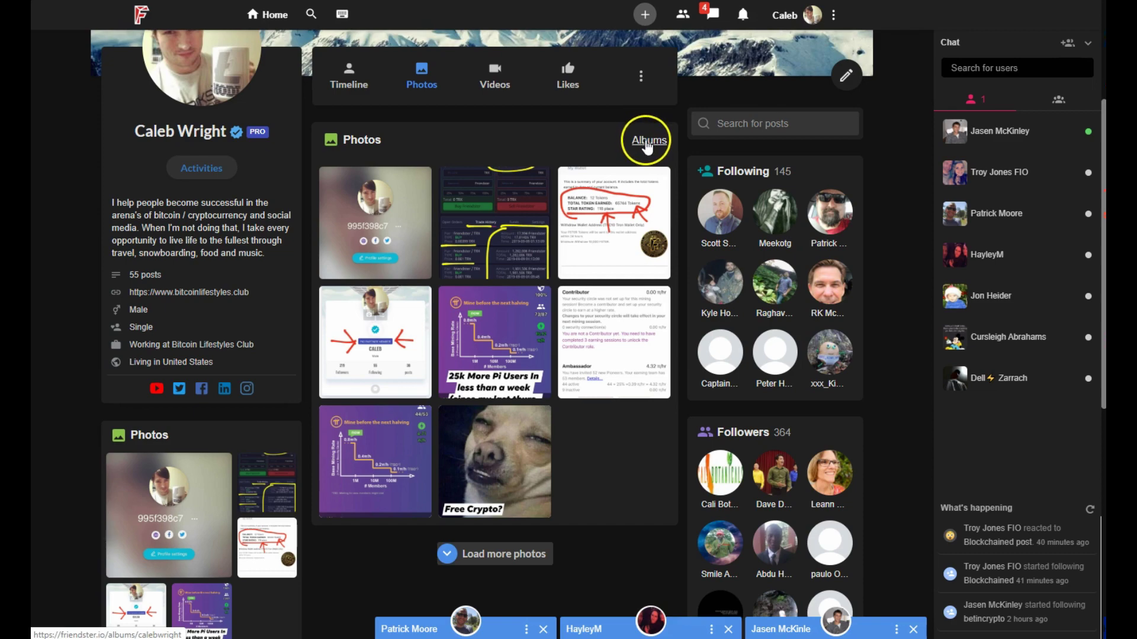
scroll(559, 261, "up", 3)
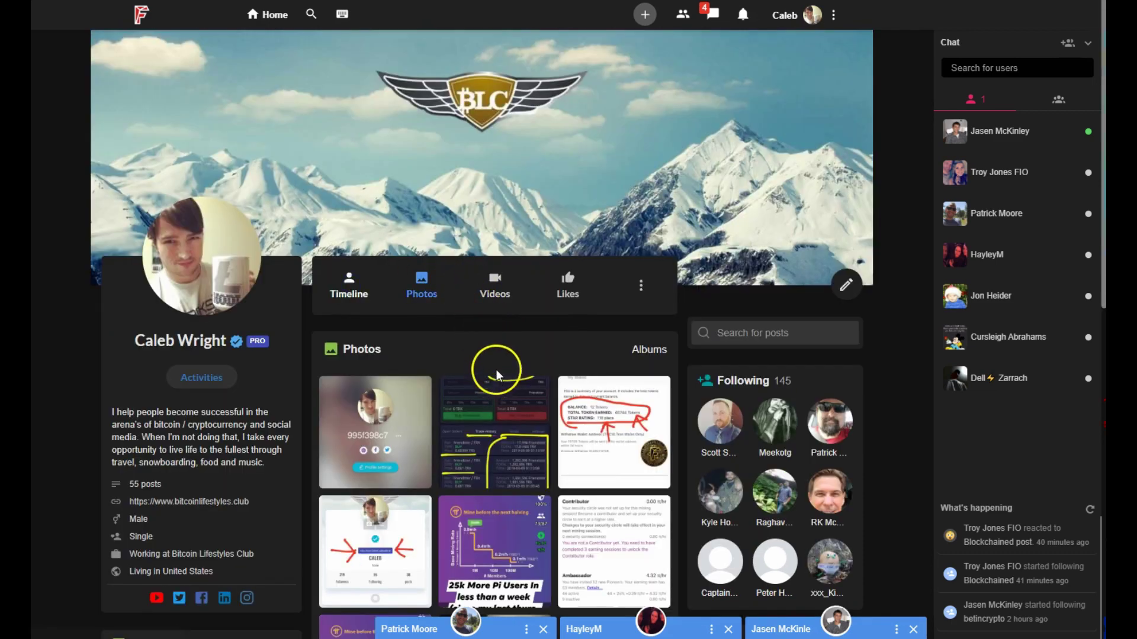
Step: Return to the profile's timeline and look over its Following, Followers, Likes and Groups sections
scroll(621, 331, "down", 2)
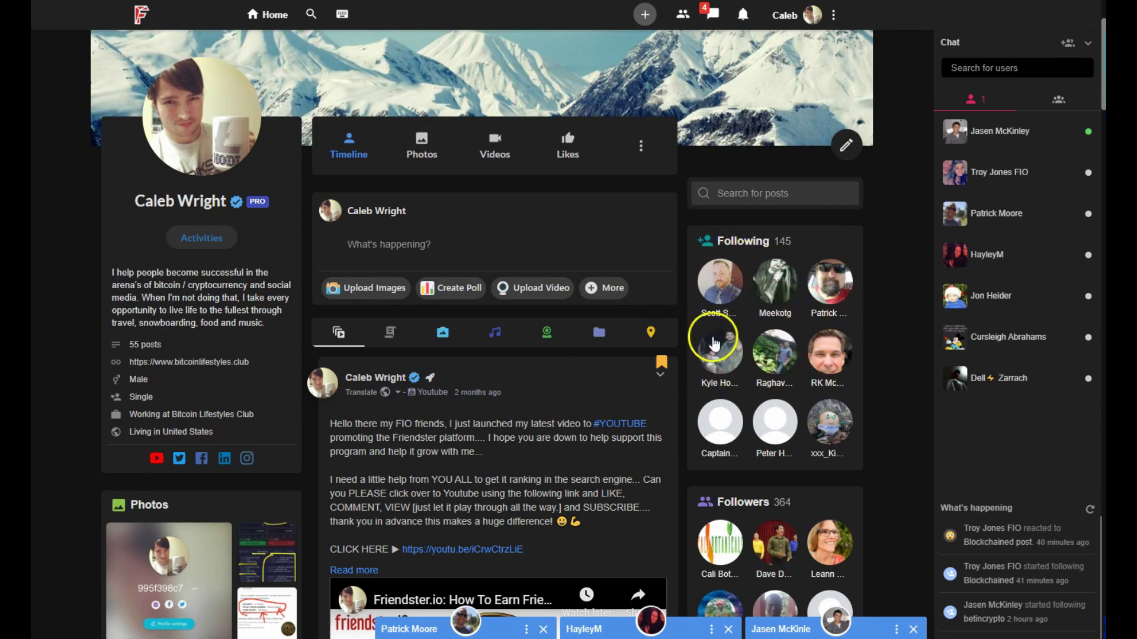
scroll(734, 274, "down", 4)
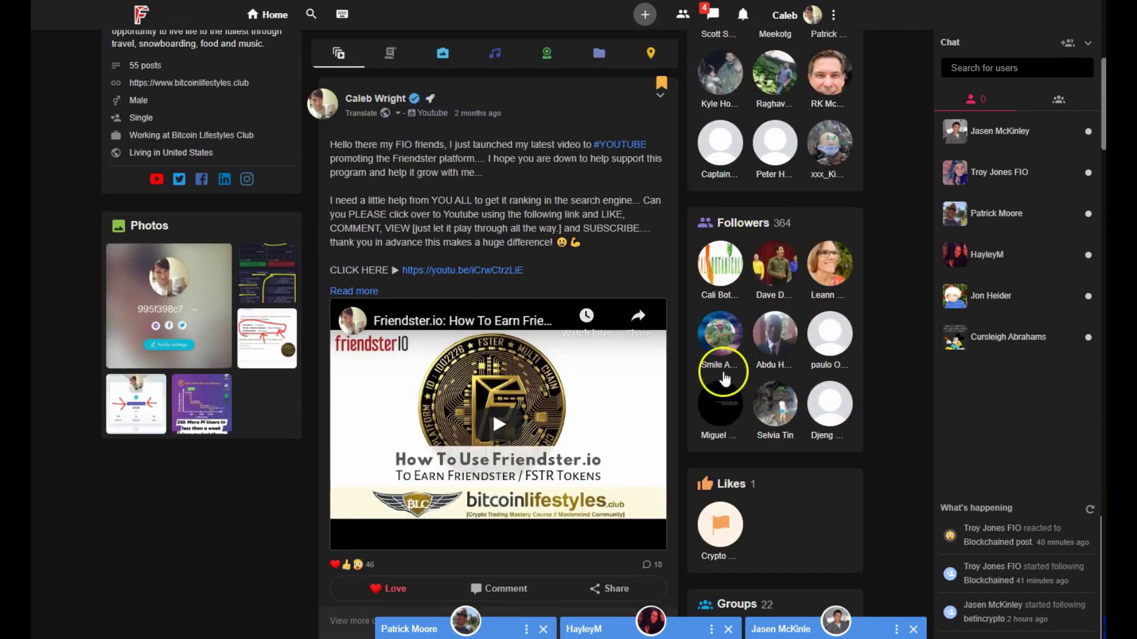
scroll(724, 378, "down", 2)
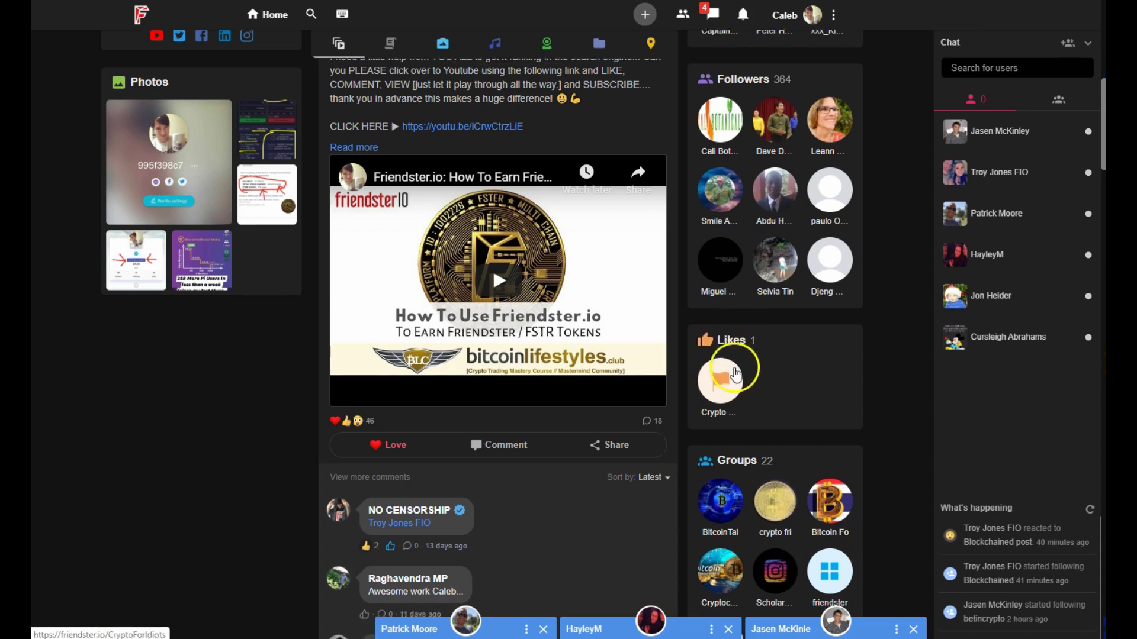
scroll(734, 373, "down", 3)
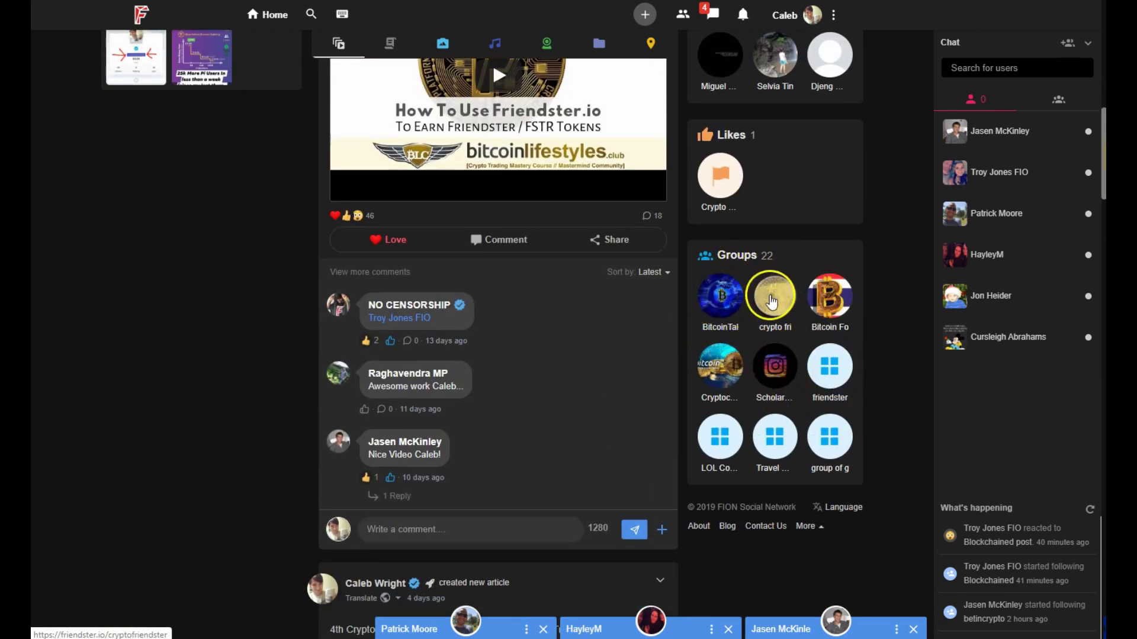
scroll(771, 301, "up", 9)
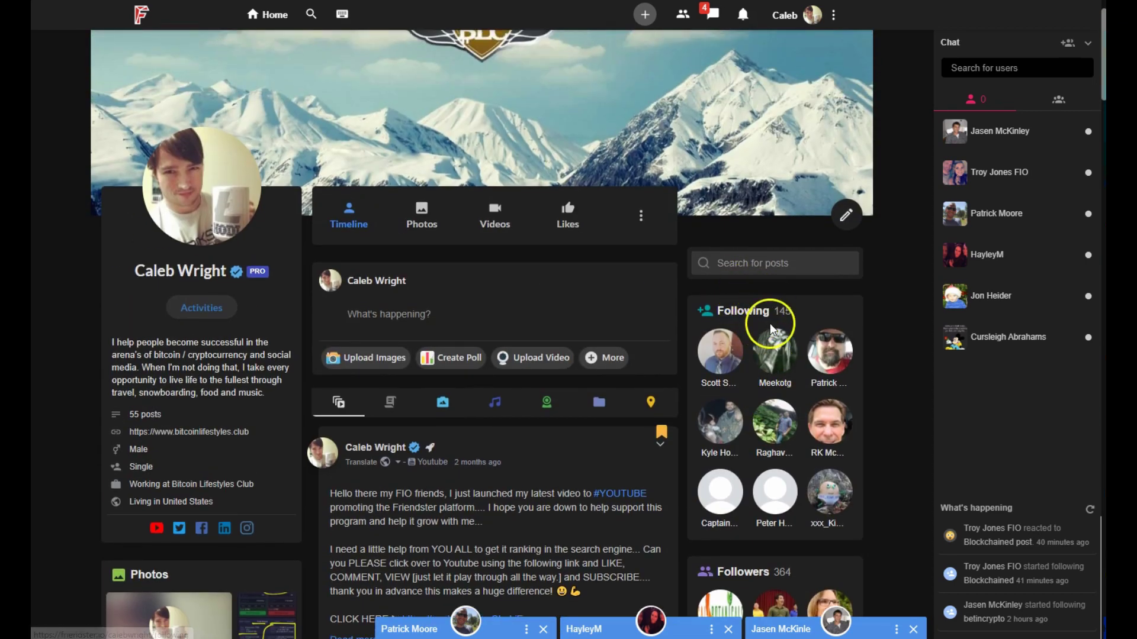
scroll(770, 326, "down", 2)
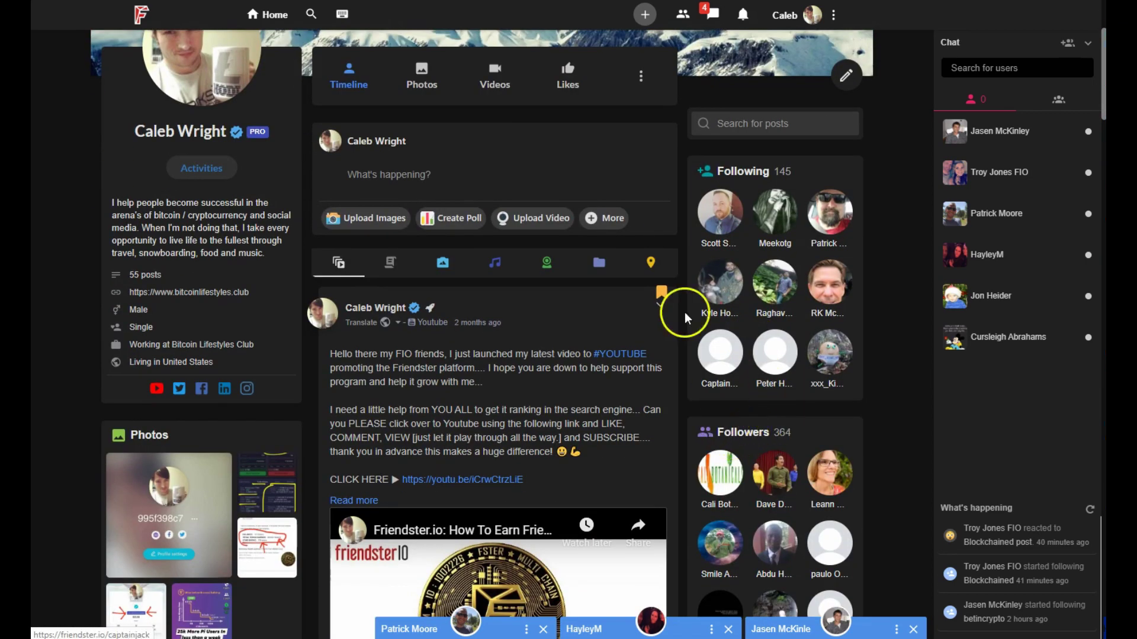
Step: Open the full list of accounts the profile is following, look through it, and return to the timeline
left_click(744, 171)
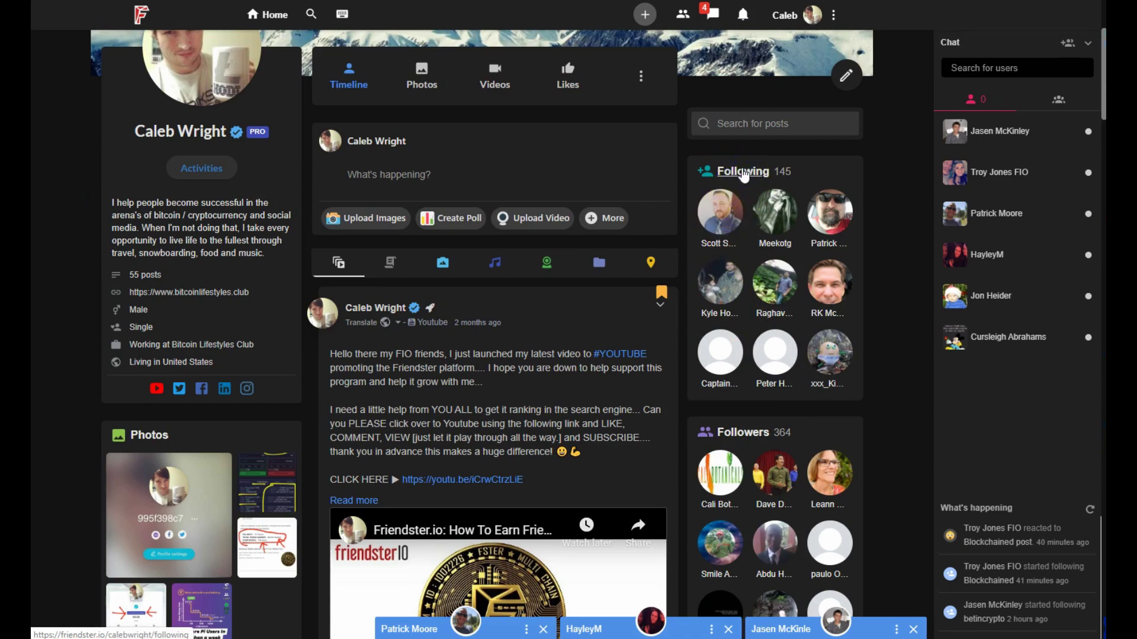
scroll(533, 305, "down", 4)
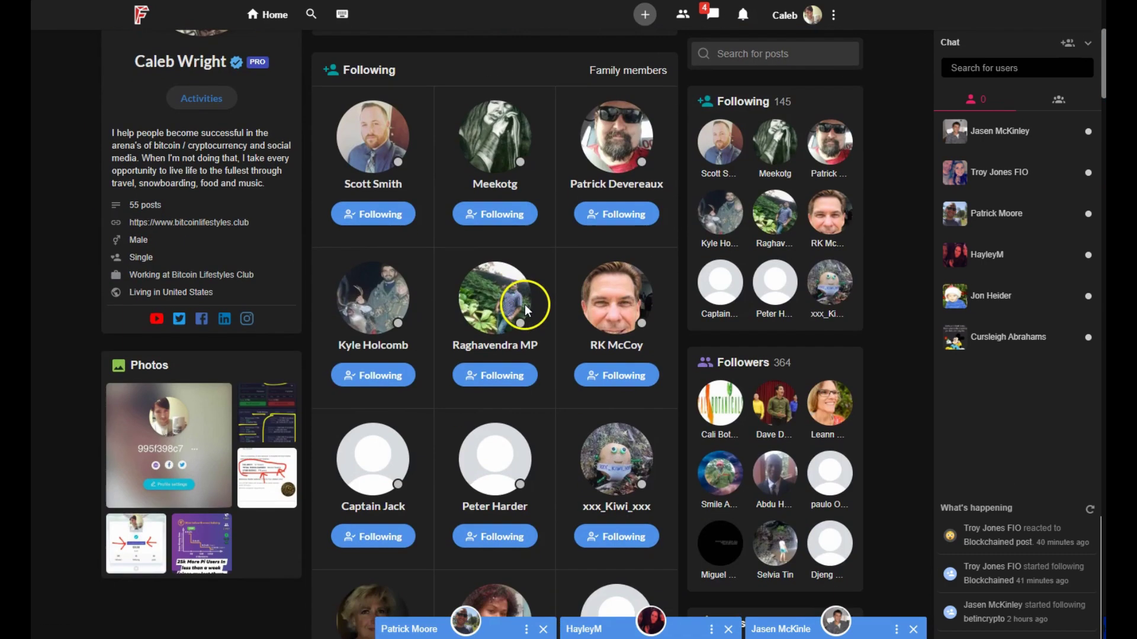
scroll(525, 304, "up", 2)
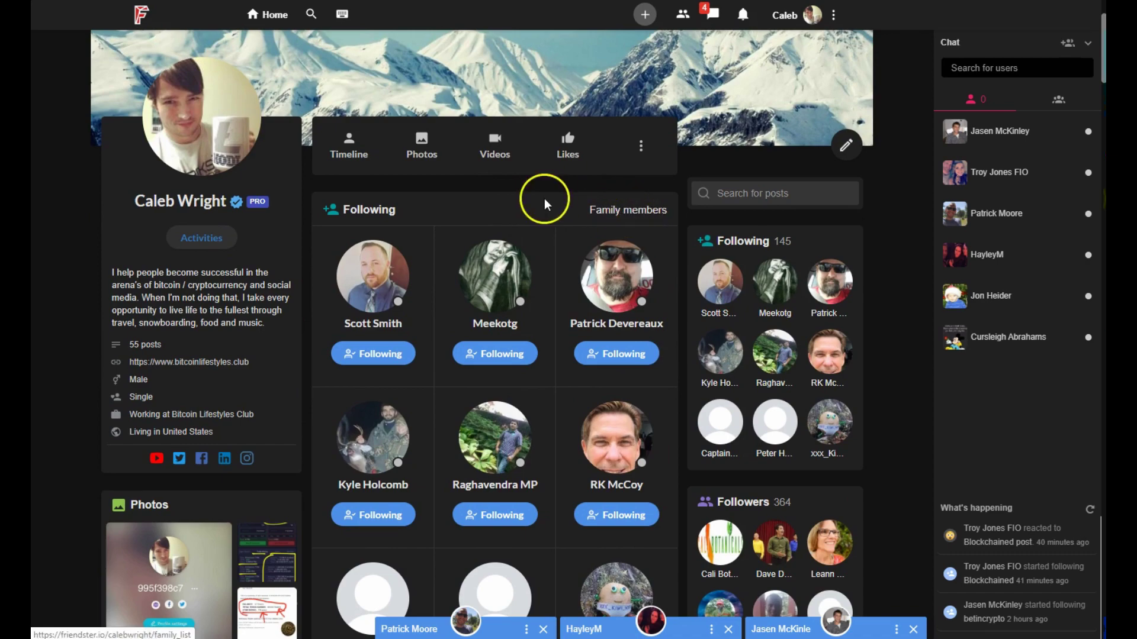
scroll(521, 199, "down", 10)
scroll(513, 225, "up", 5)
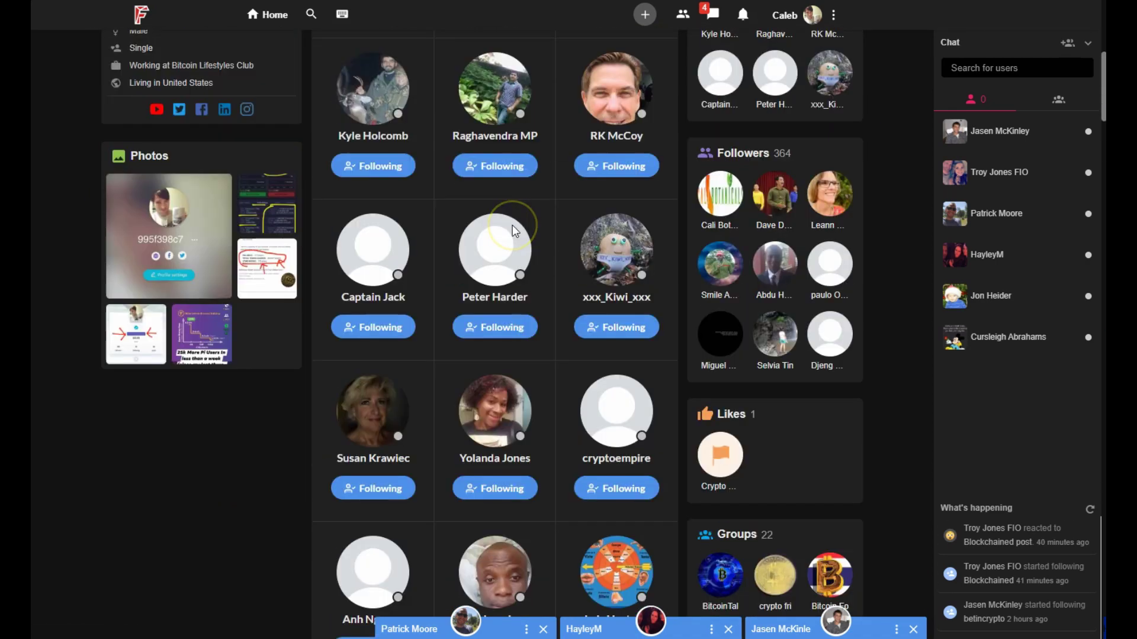
scroll(513, 225, "up", 3)
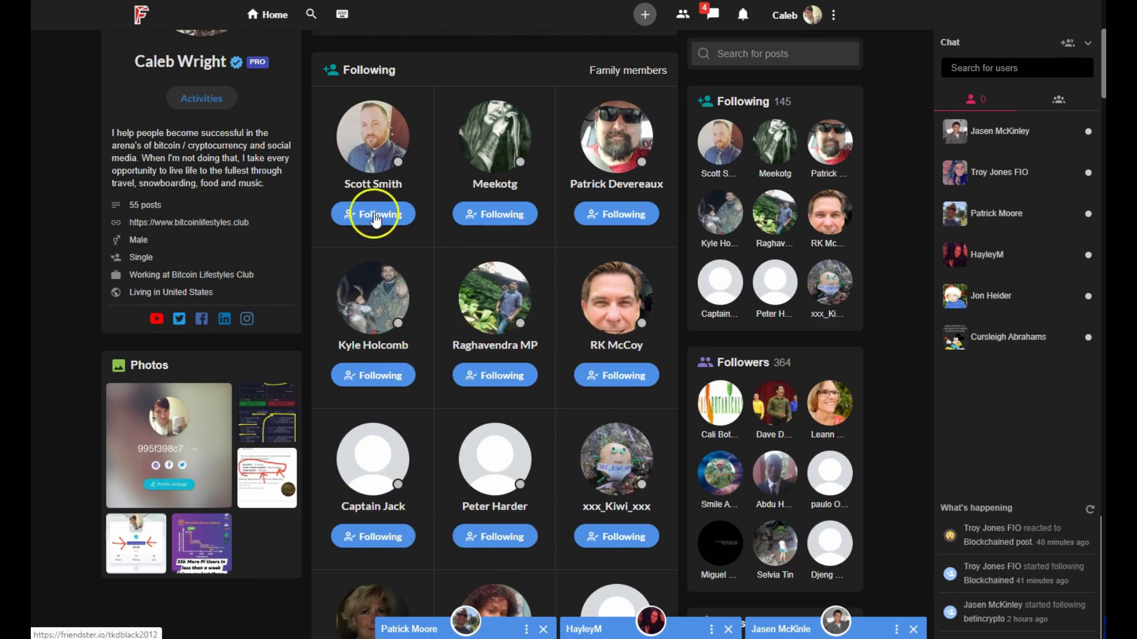
scroll(463, 195, "up", 3)
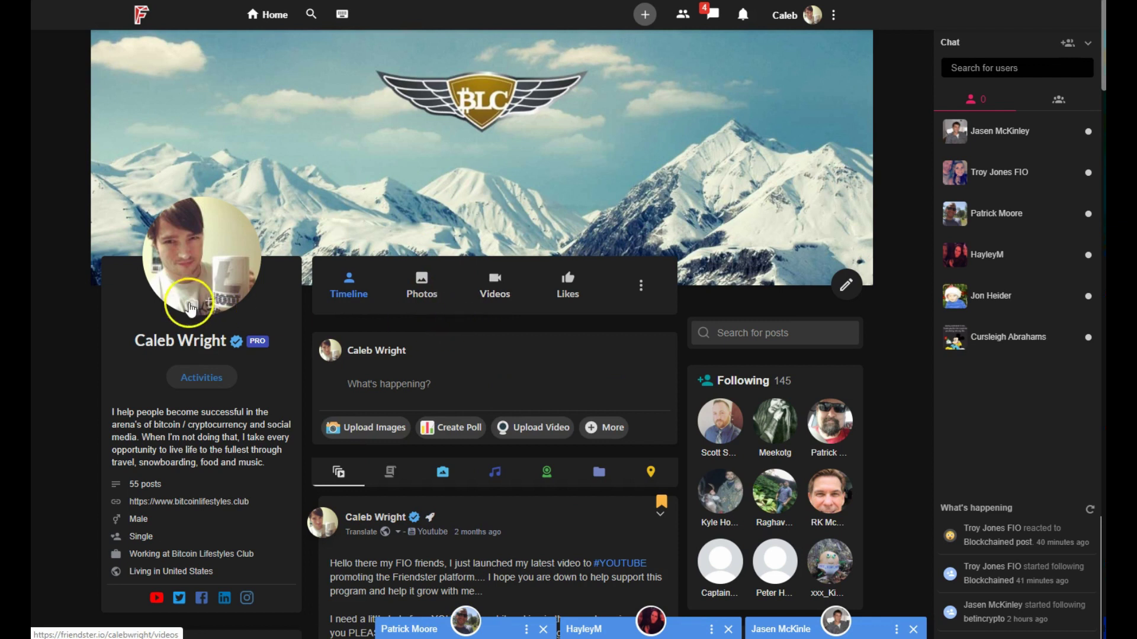